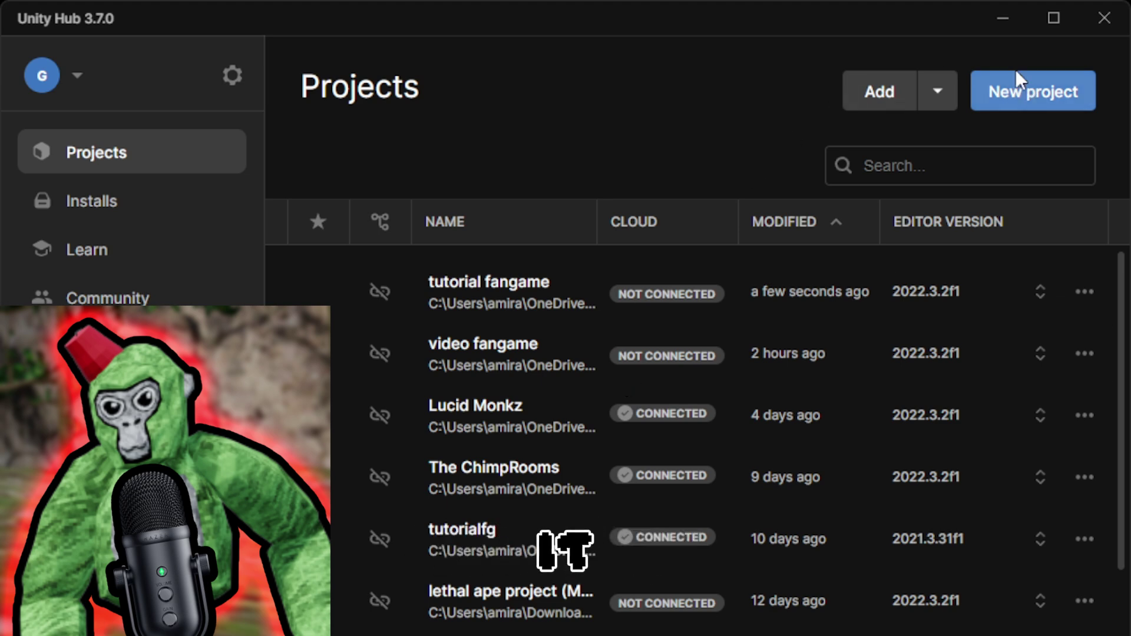
Start a new 3D (Built-in) project and name it "tutorial fangame".
{"action": "left_click", "coordinate": [1057, 93]}
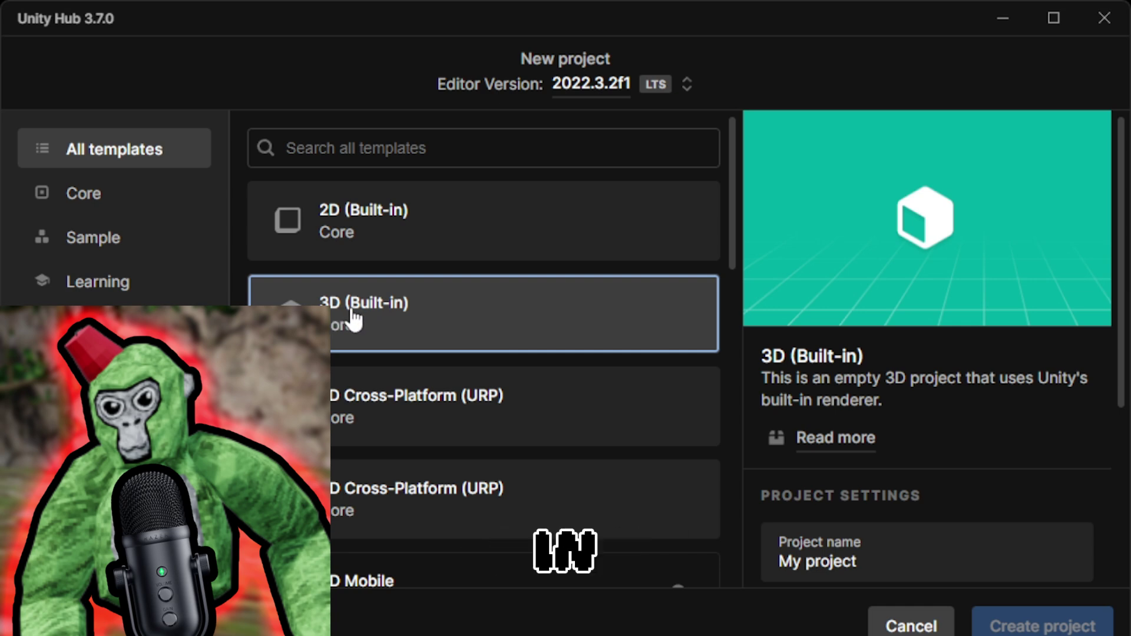
{"action": "scroll", "coordinate": [365, 322], "scroll_direction": "down", "scroll_amount": 3}
{"action": "scroll", "coordinate": [848, 313], "scroll_direction": "down", "scroll_amount": 2}
{"action": "left_click_drag", "start_coordinate": [871, 449], "coordinate": [739, 424]}
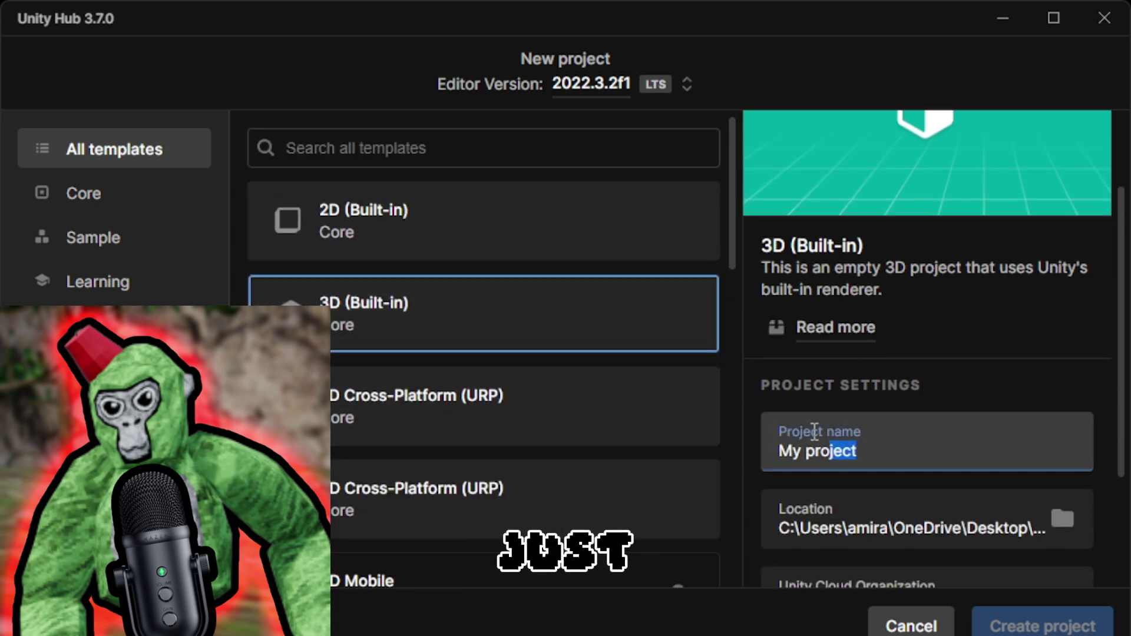
{"action": "type", "text": "tut"}
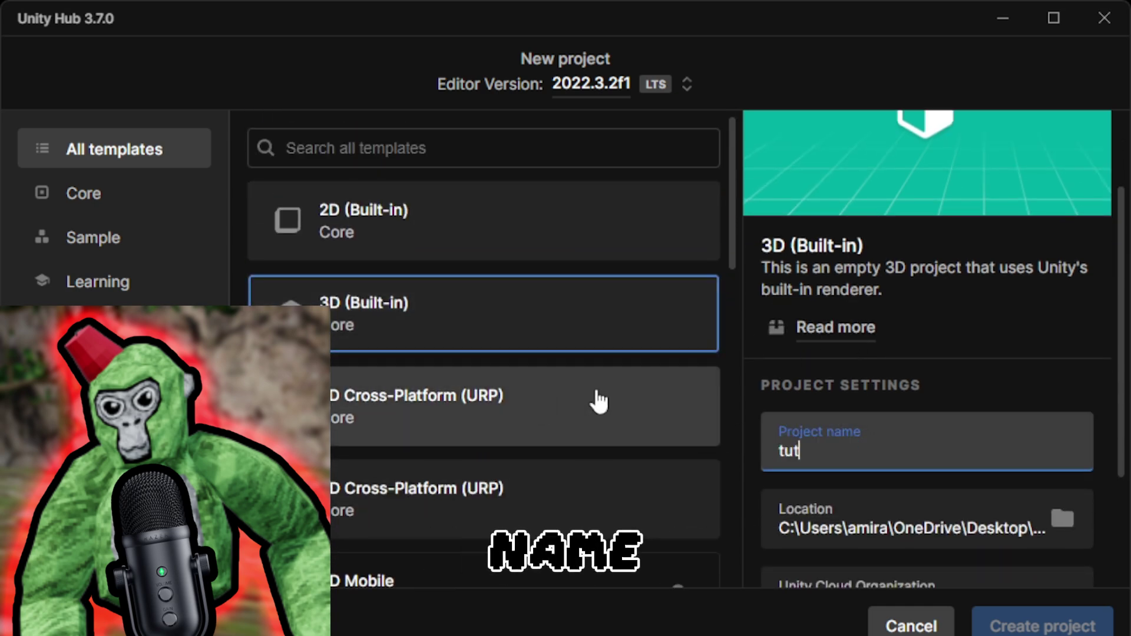
{"action": "type", "text": "orial fangame"}
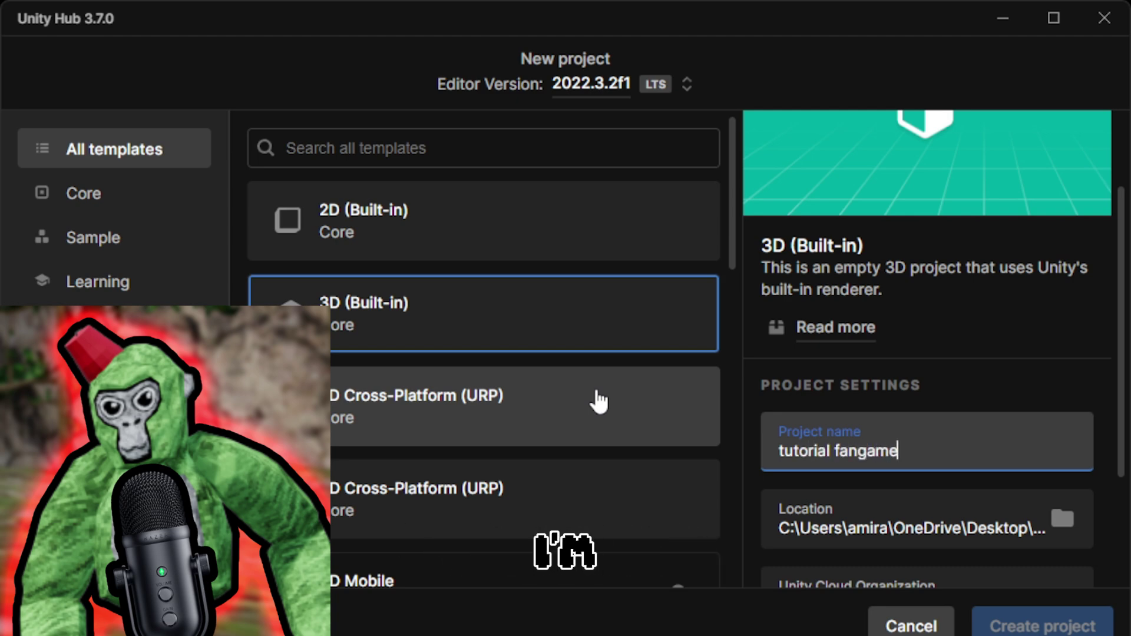
Set the Unity Cloud organization to Orangutan Madness with Connect to Unity Cloud enabled, and create the project.
{"action": "scroll", "coordinate": [846, 308], "scroll_direction": "down", "scroll_amount": 3}
{"action": "left_click", "coordinate": [914, 434]}
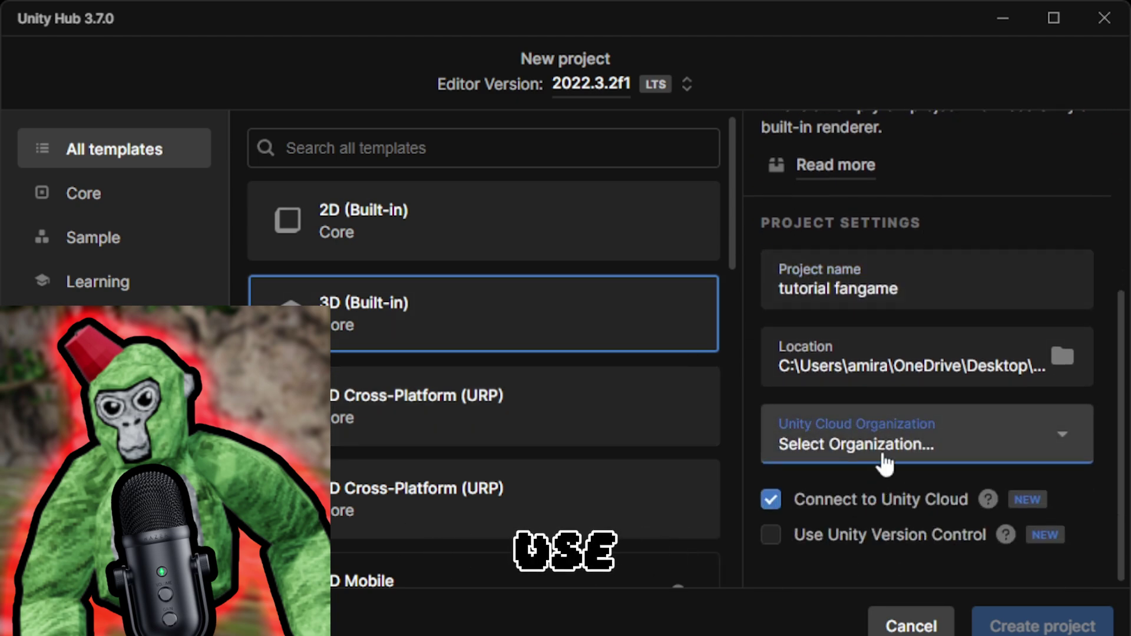
{"action": "left_click", "coordinate": [858, 492]}
{"action": "left_click", "coordinate": [804, 495]}
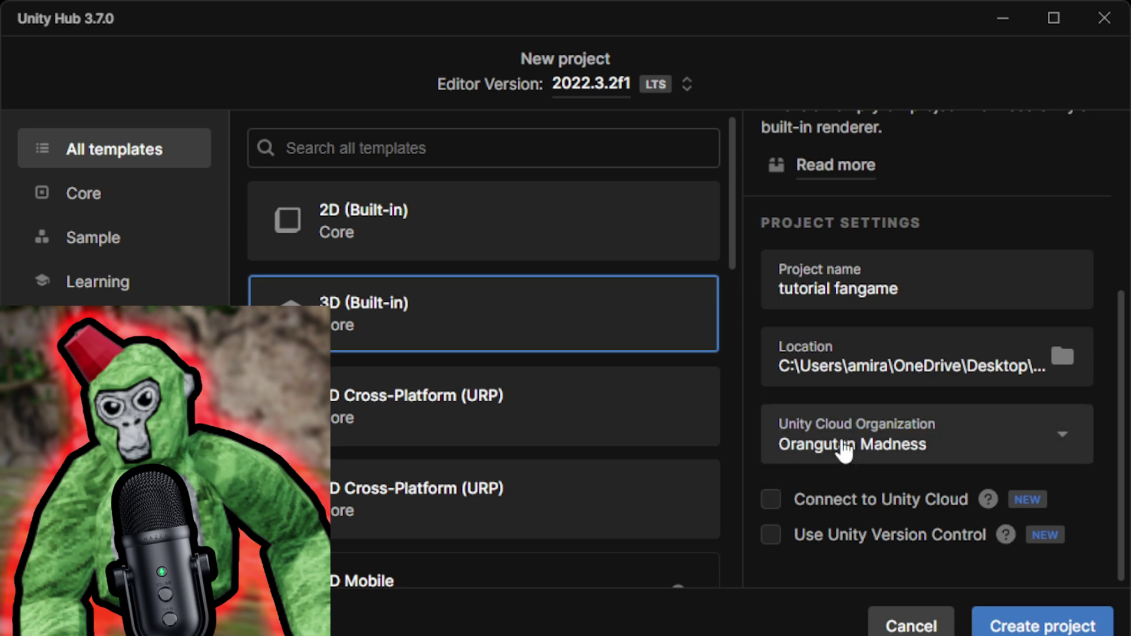
{"action": "left_click", "coordinate": [841, 448]}
{"action": "left_click", "coordinate": [840, 475]}
{"action": "left_click", "coordinate": [805, 499]}
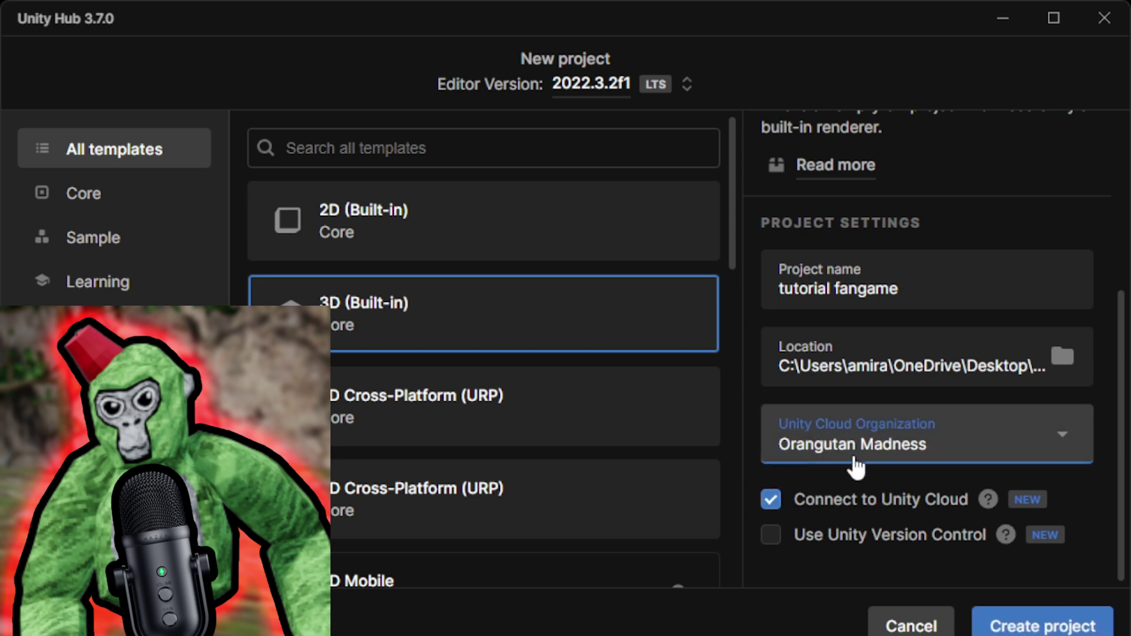
{"action": "scroll", "coordinate": [870, 333], "scroll_direction": "up", "scroll_amount": 5}
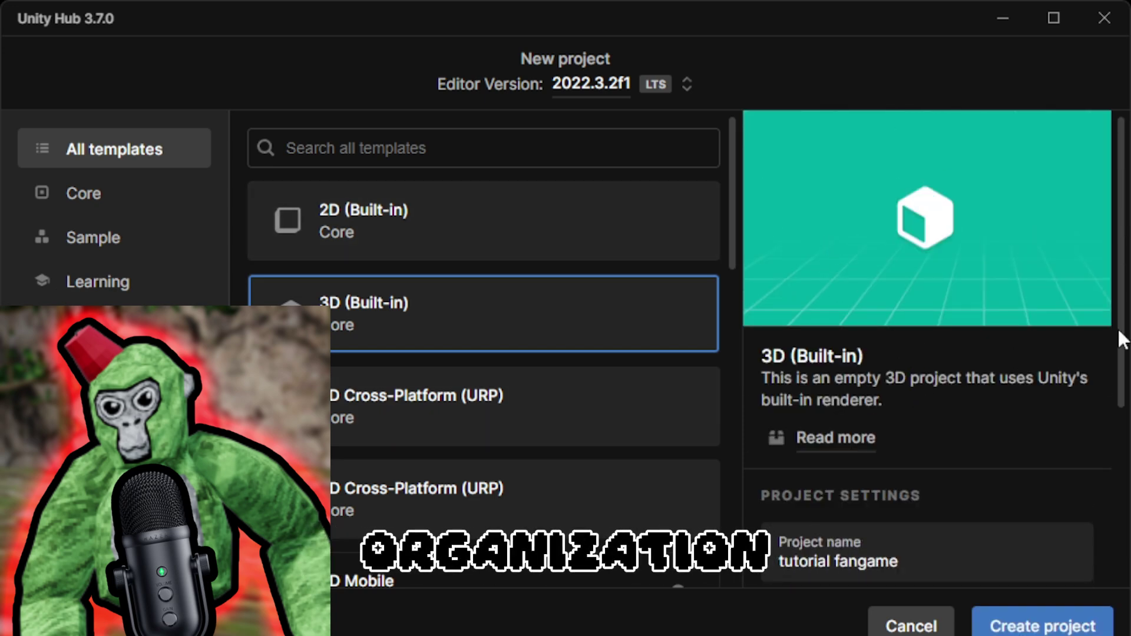
{"action": "left_click", "coordinate": [1008, 628]}
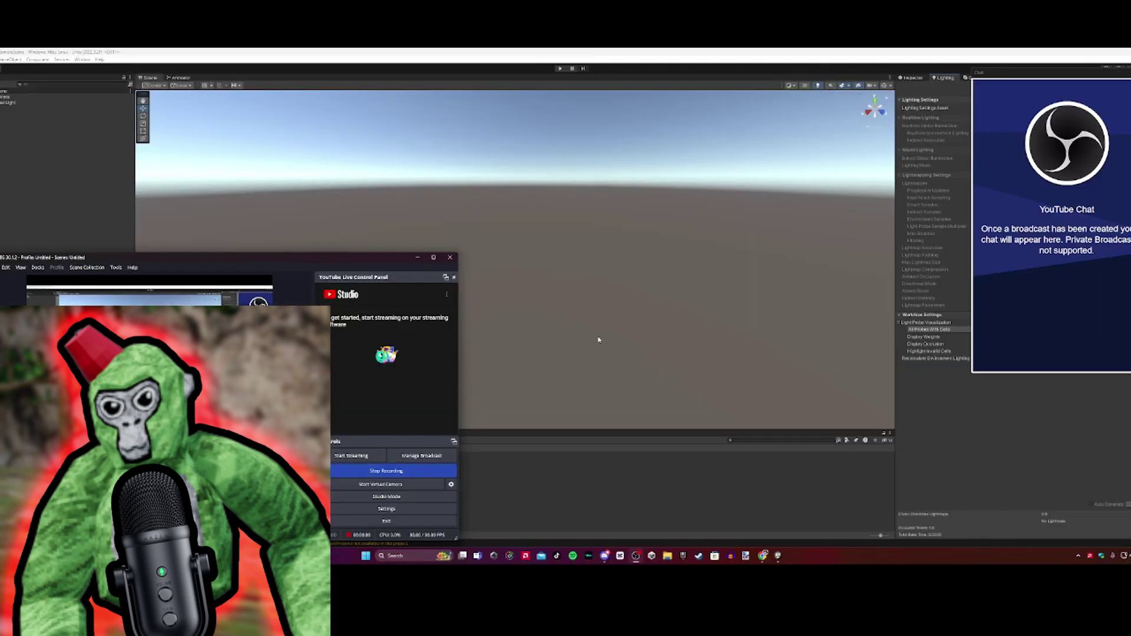
{"action": "right_click_drag", "start_coordinate": [599, 340], "coordinate": [648, 297]}
{"action": "left_click", "coordinate": [912, 77]}
{"action": "right_click_drag", "start_coordinate": [530, 224], "coordinate": [381, 176]}
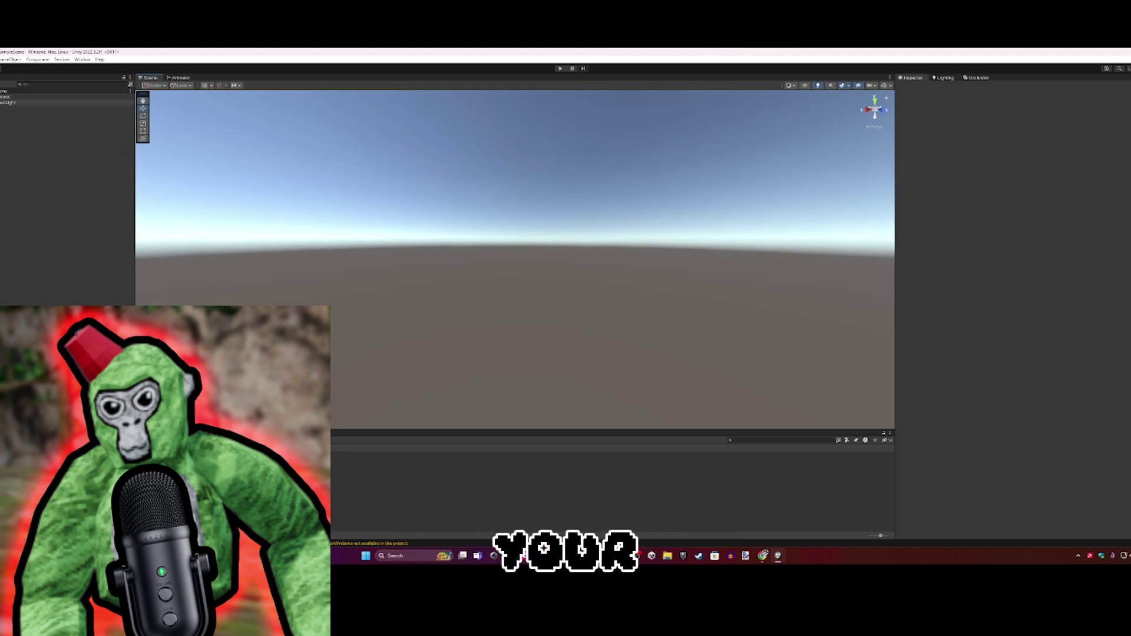
Install XR Plugin Management from the Project Settings.
{"action": "left_click", "coordinate": [2, 59]}
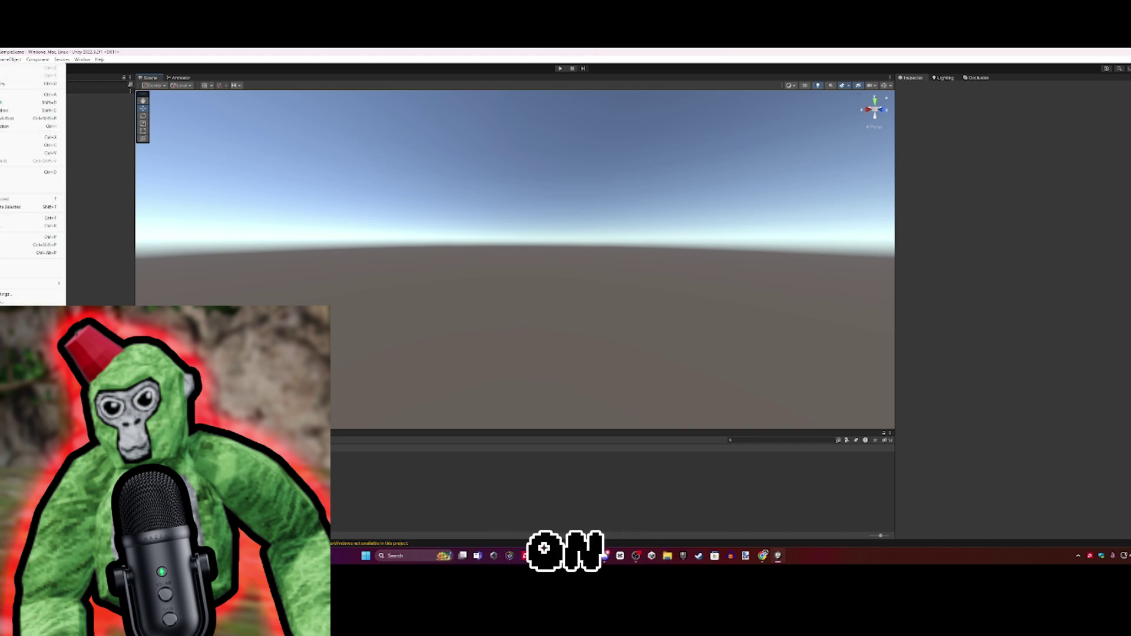
{"action": "left_click", "coordinate": [7, 294]}
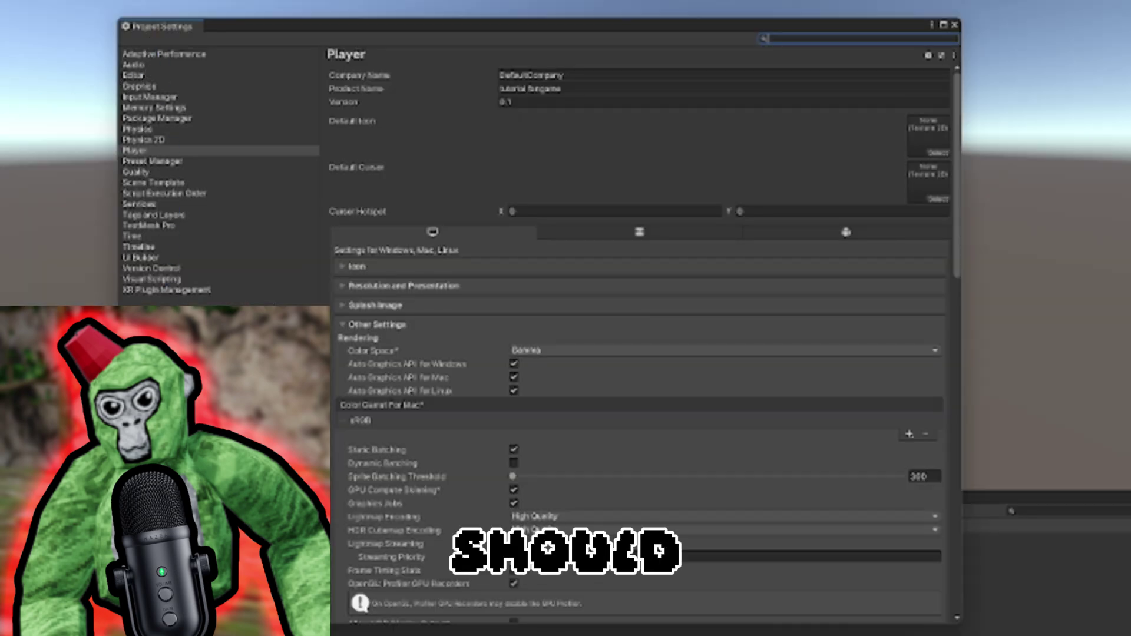
{"action": "left_click", "coordinate": [145, 290]}
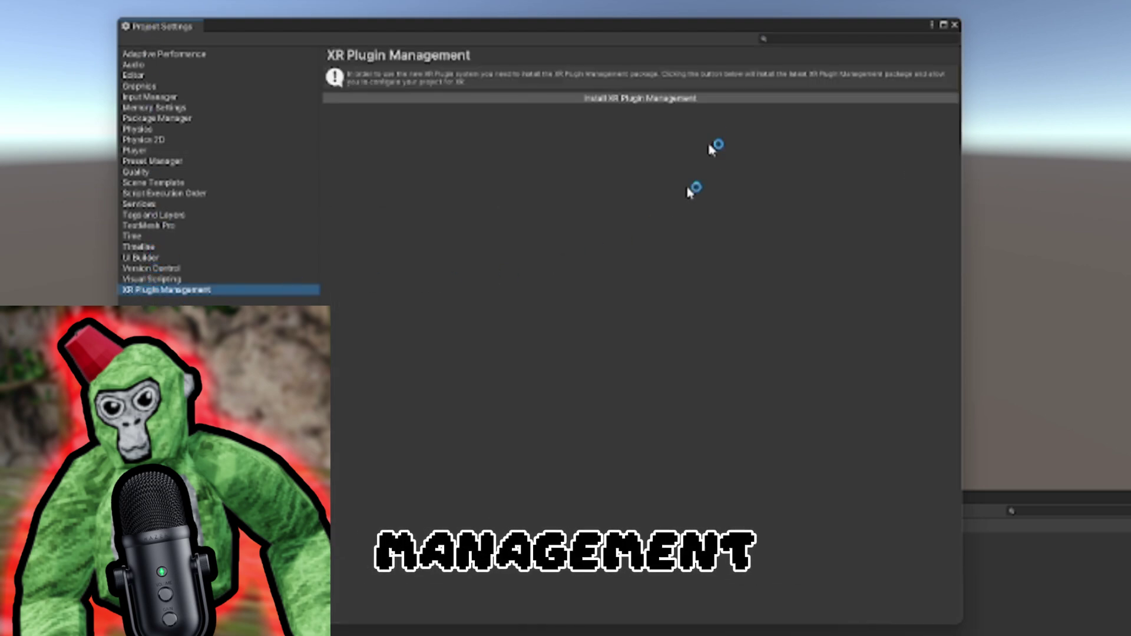
{"action": "left_click", "coordinate": [614, 103]}
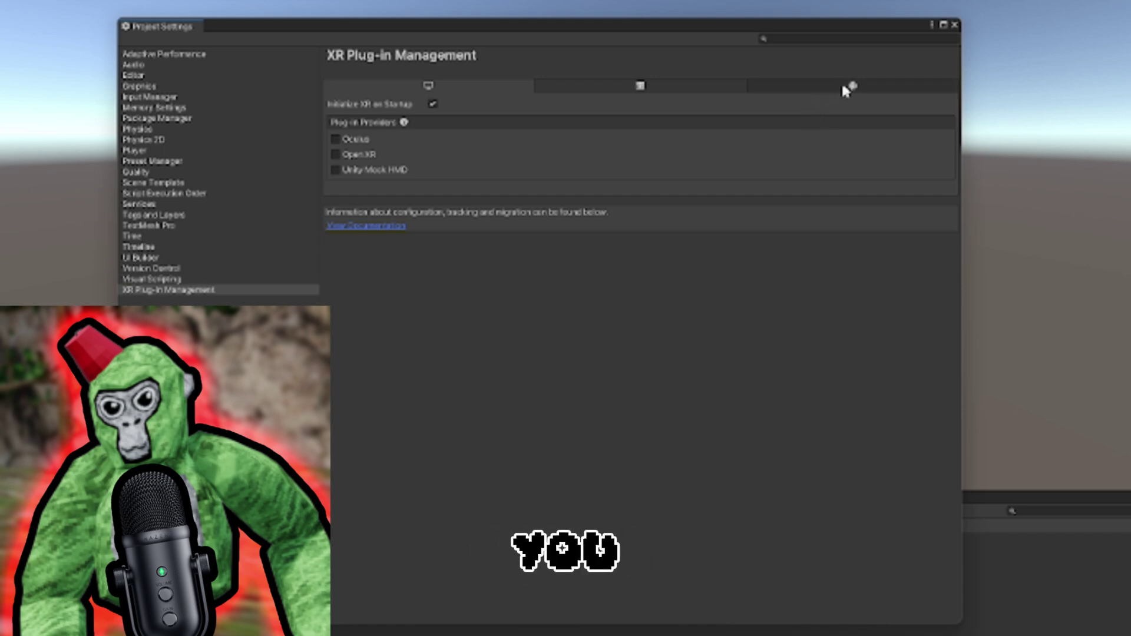
Enable the Oculus plug-in provider for Android and OpenXR for desktop, accepting the editor restart for the new input backends.
{"action": "left_click", "coordinate": [871, 87]}
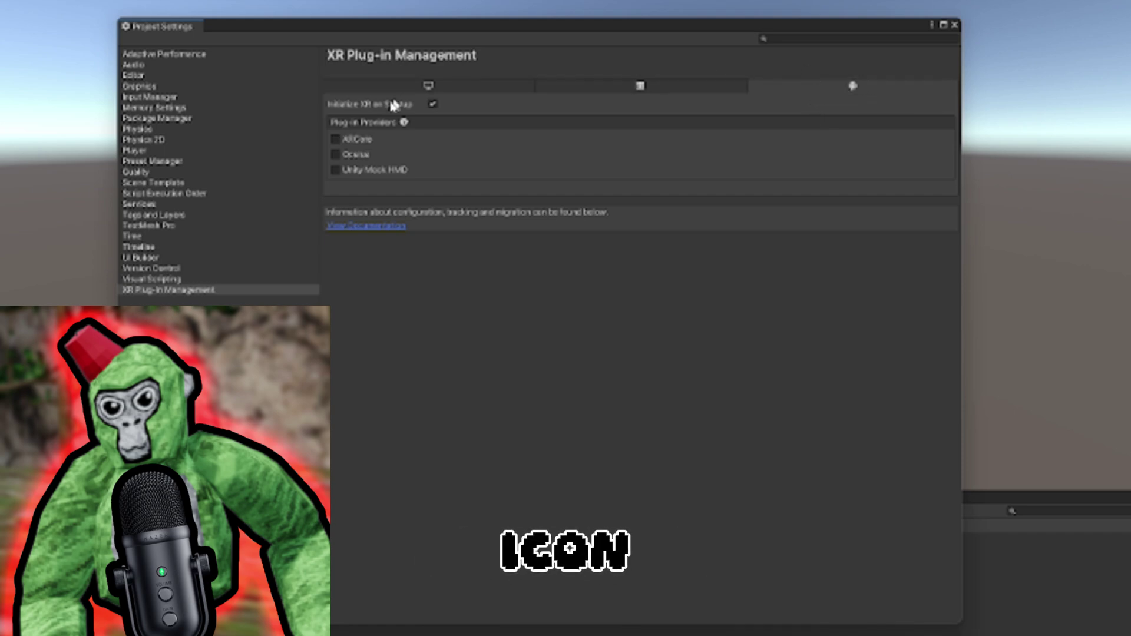
{"action": "left_click", "coordinate": [336, 155]}
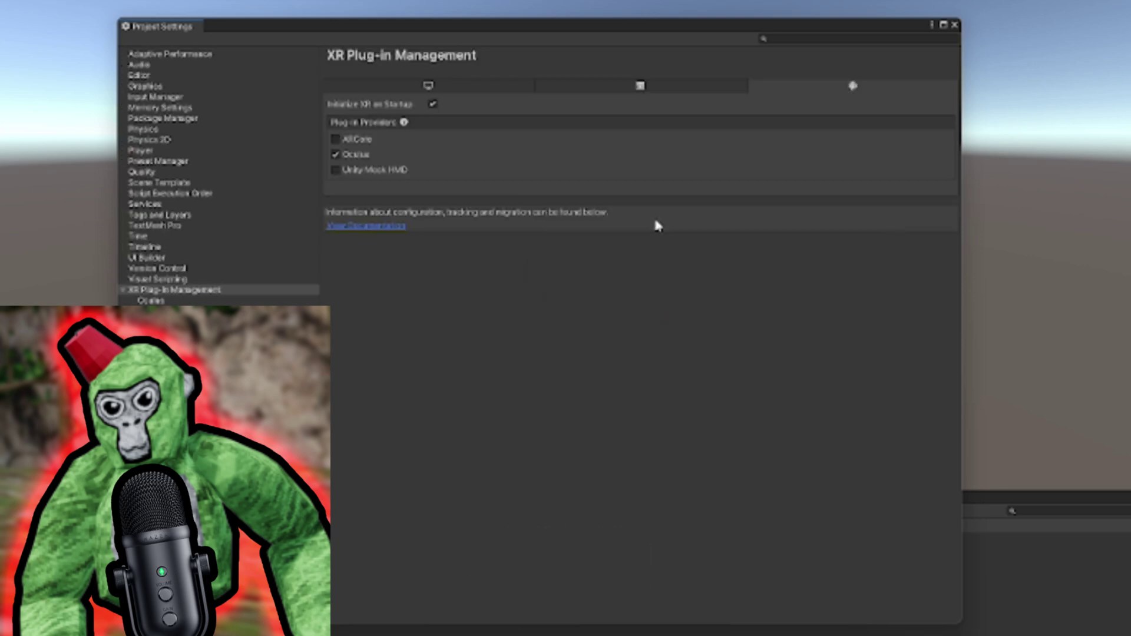
{"action": "left_click", "coordinate": [429, 86]}
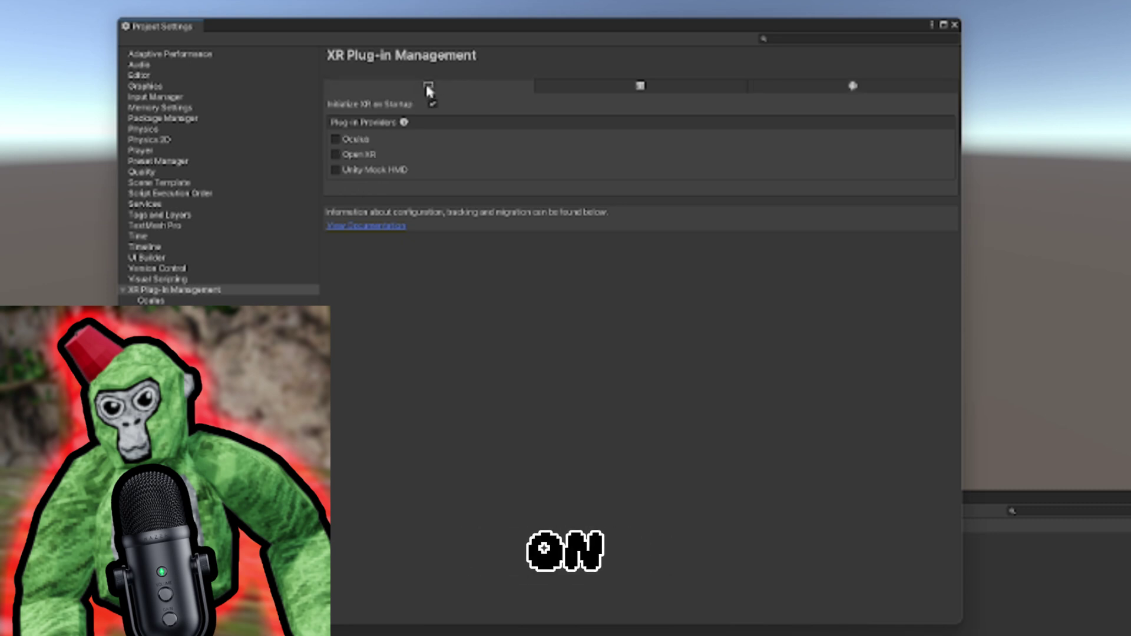
{"action": "left_click", "coordinate": [354, 157]}
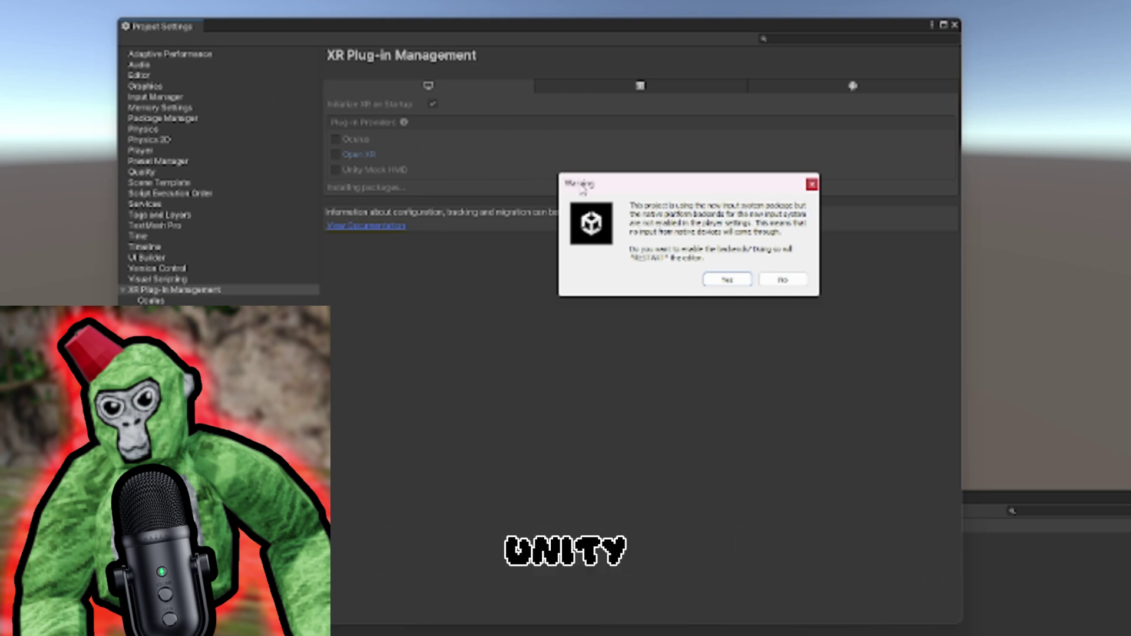
{"action": "left_click", "coordinate": [728, 280]}
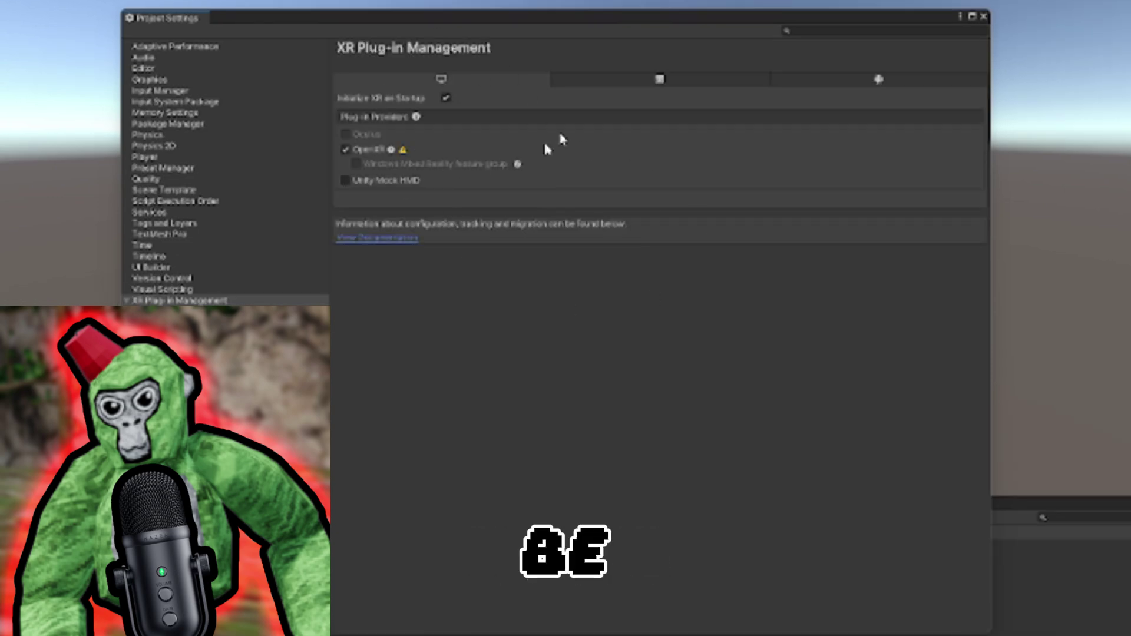
Open the OpenXR project validation from the desktop provider's warning and try to fix the listed issues automatically.
{"action": "left_click_drag", "start_coordinate": [401, 18], "coordinate": [434, 9]}
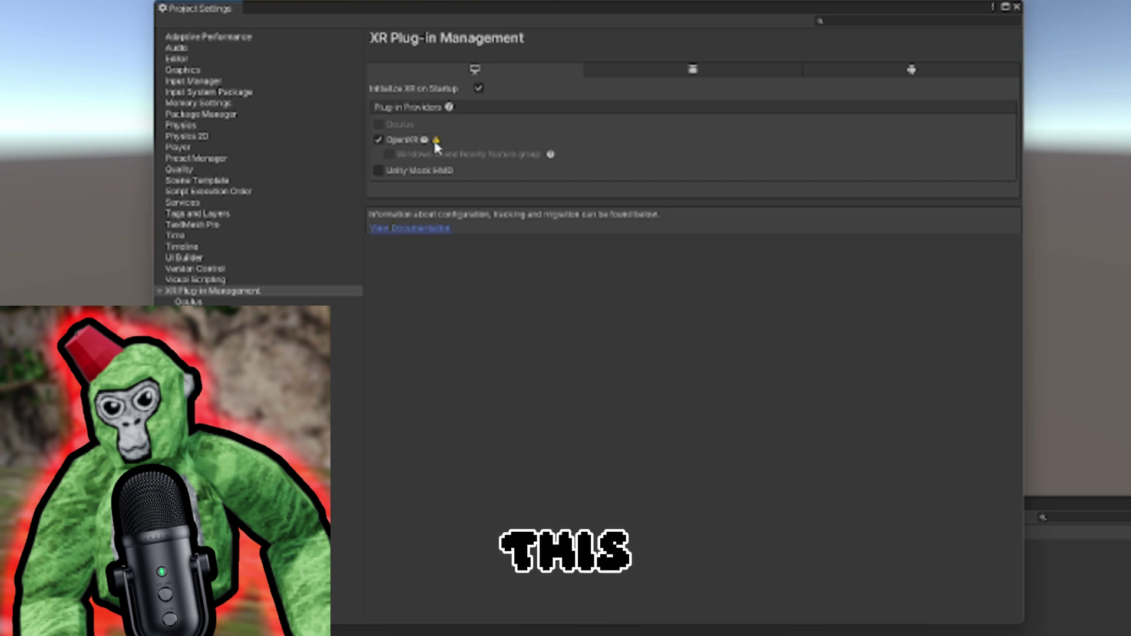
{"action": "mouse_move", "coordinate": [438, 146]}
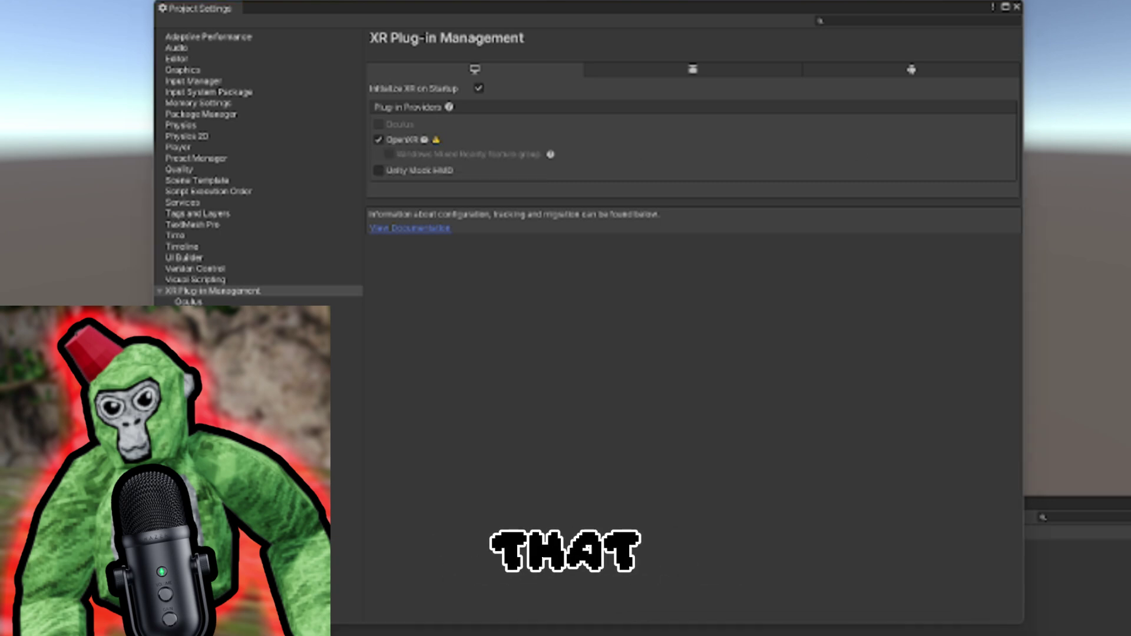
{"action": "left_click", "coordinate": [437, 141]}
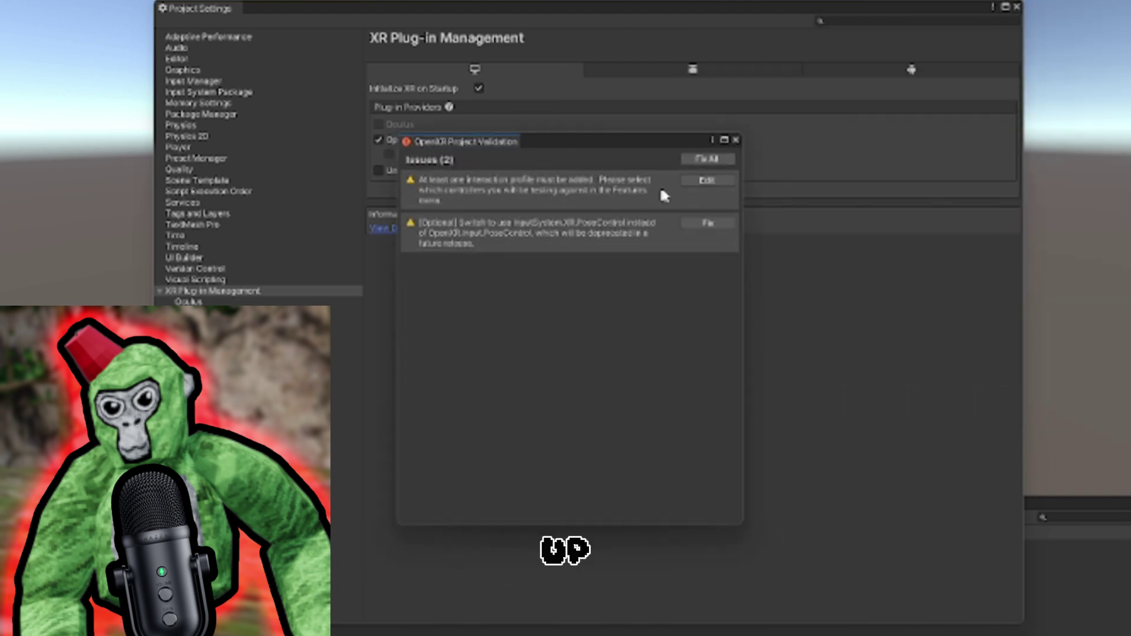
{"action": "left_click", "coordinate": [699, 159]}
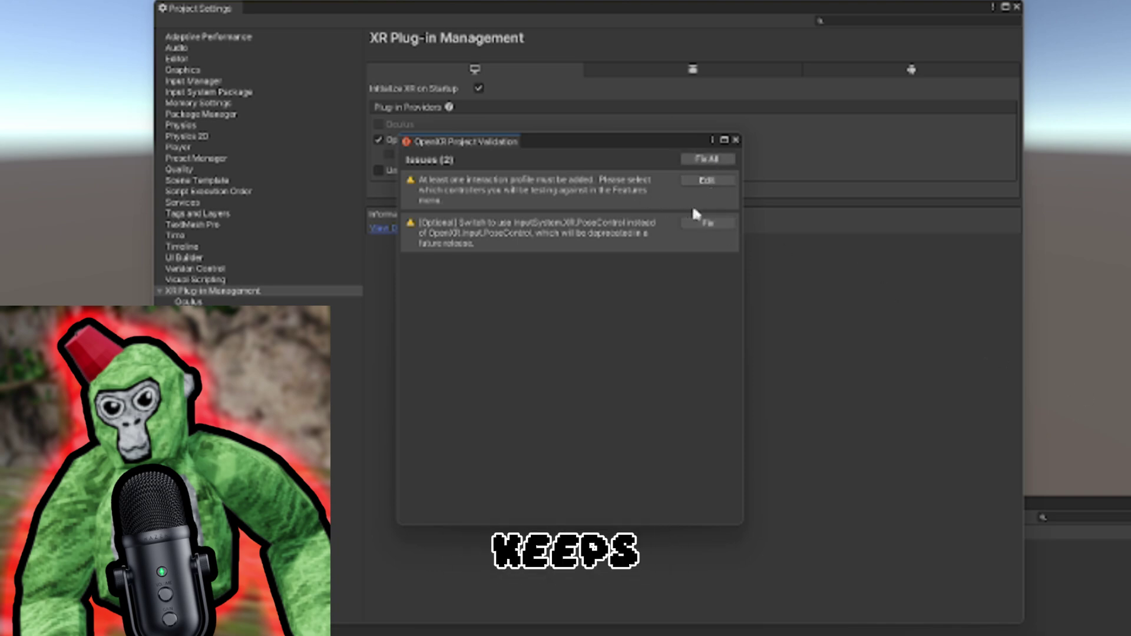
{"action": "left_click", "coordinate": [715, 227]}
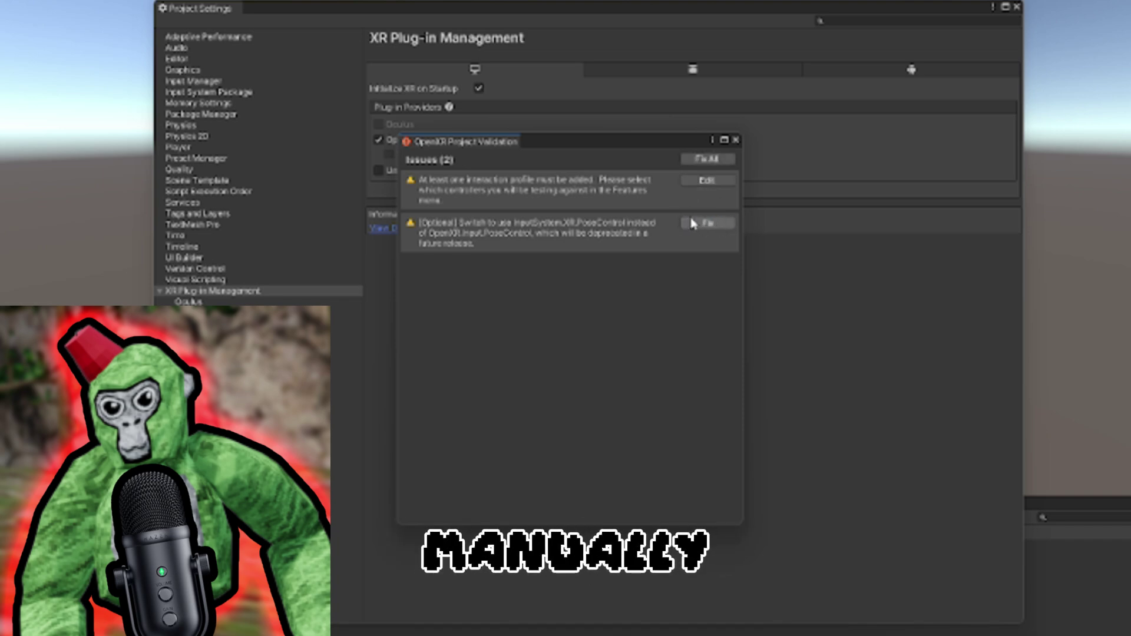
Edit the missing interaction profile issue and add the Oculus Touch Controller Profile to the desktop OpenXR settings.
{"action": "left_click", "coordinate": [709, 181]}
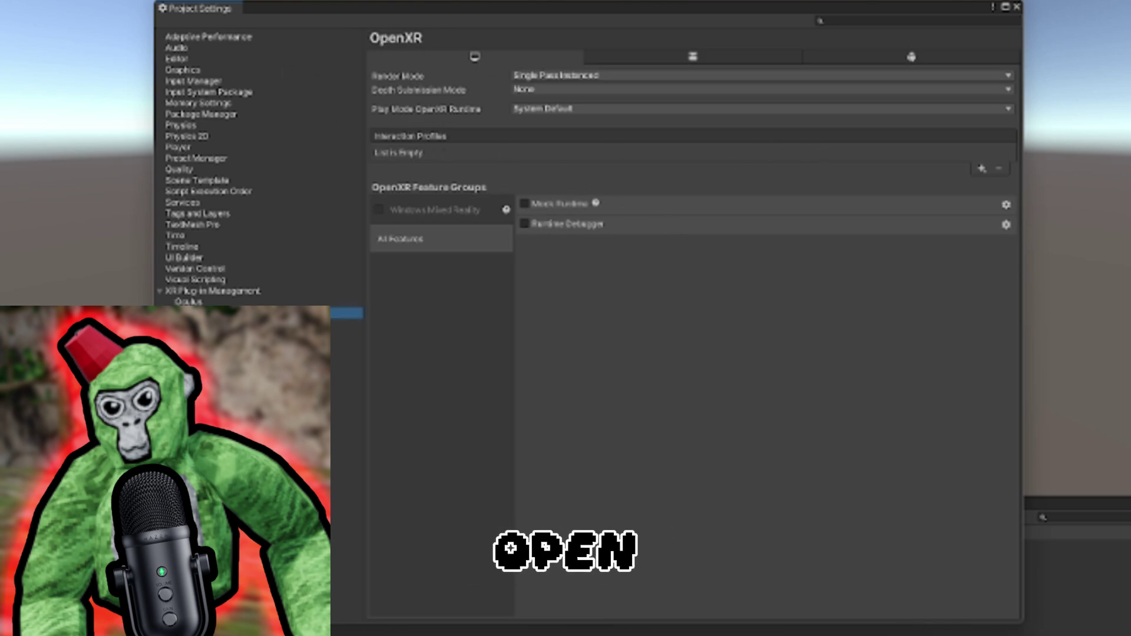
{"action": "left_click", "coordinate": [981, 168]}
{"action": "left_click", "coordinate": [1014, 244]}
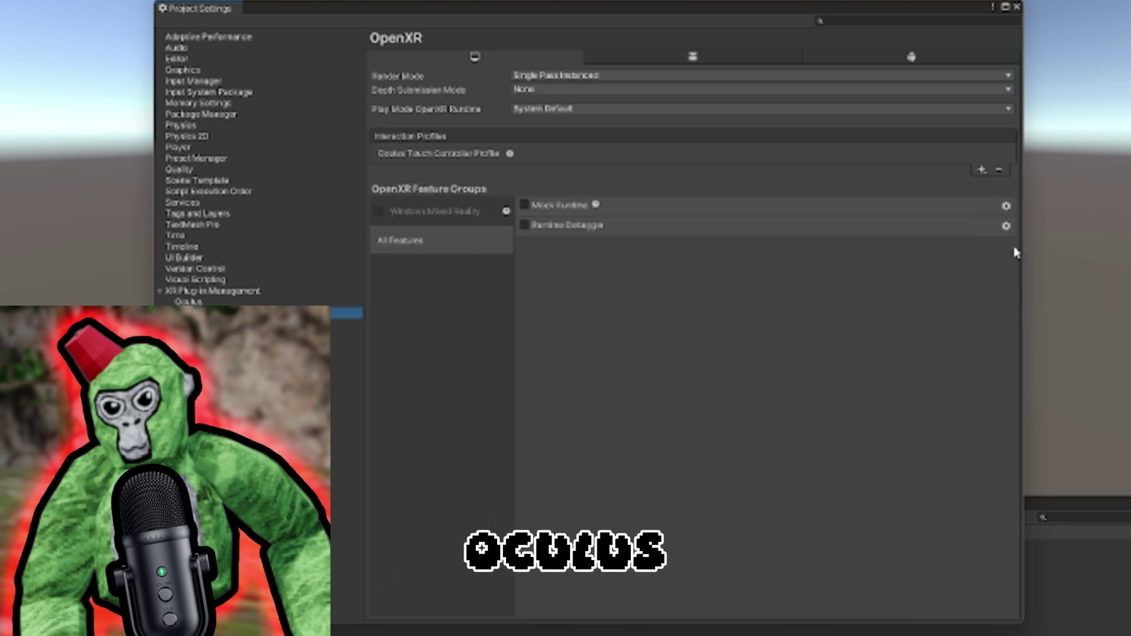
{"action": "left_click", "coordinate": [981, 174]}
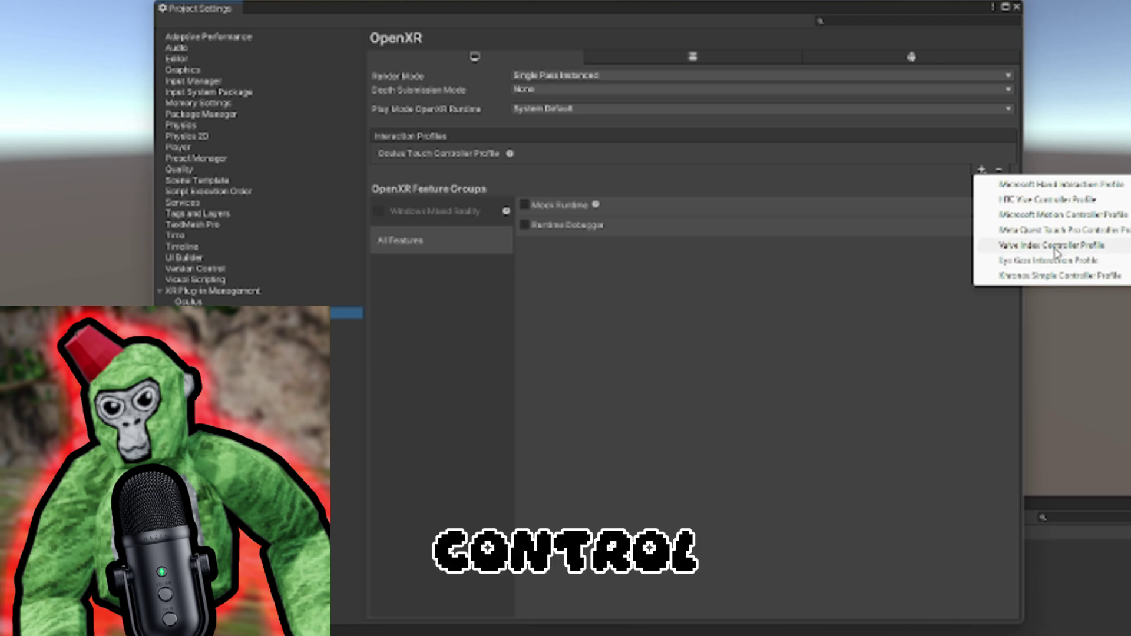
{"action": "left_click", "coordinate": [920, 259]}
{"action": "left_click", "coordinate": [389, 154]}
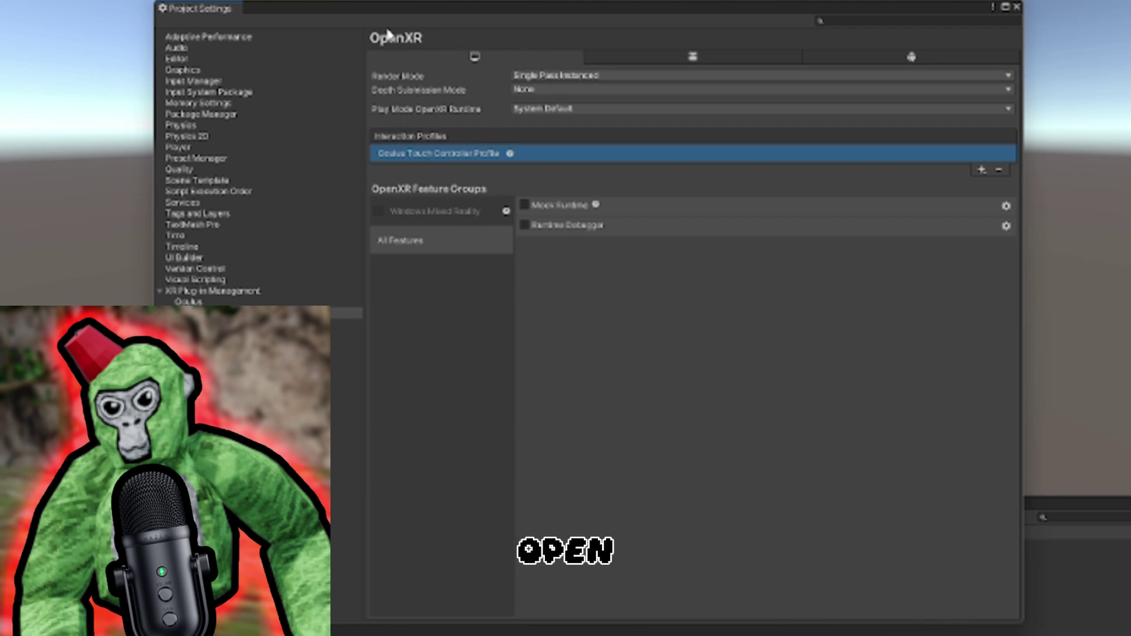
Set the OpenXR render mode to Multi-pass for both the desktop and Android platforms.
{"action": "left_click", "coordinate": [526, 77]}
{"action": "left_click", "coordinate": [534, 90]}
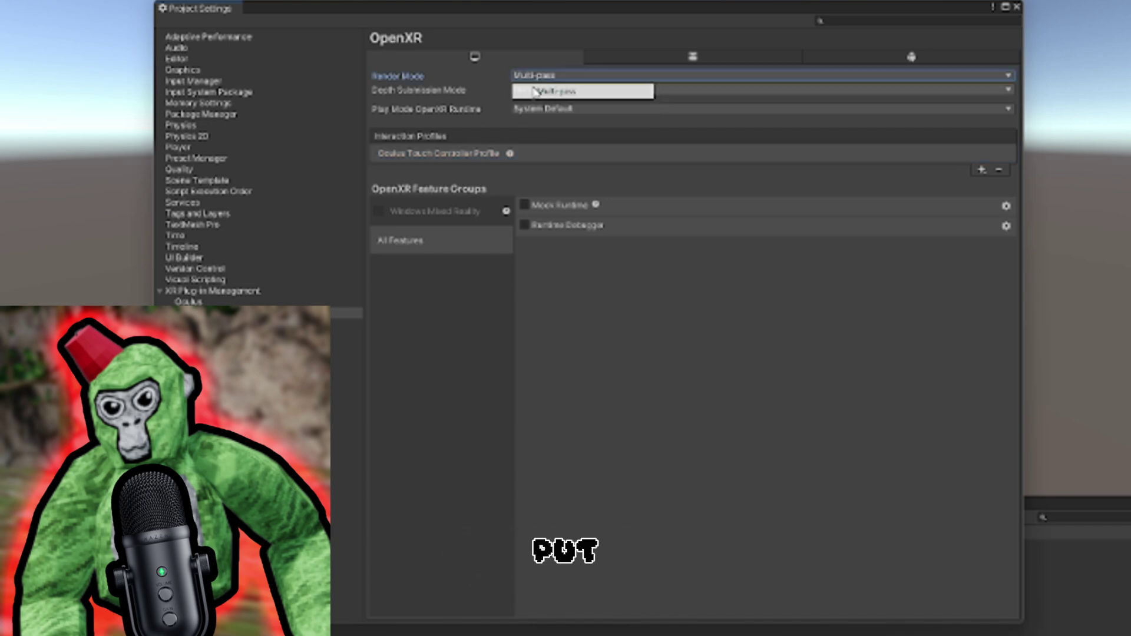
{"action": "left_click", "coordinate": [837, 62]}
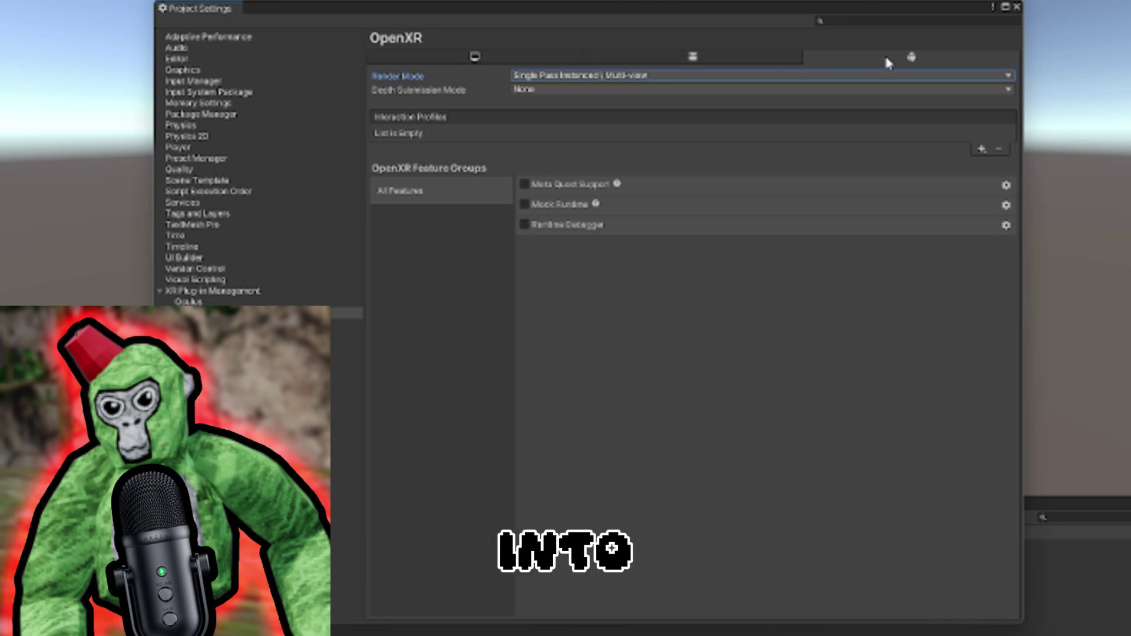
{"action": "left_click", "coordinate": [627, 80]}
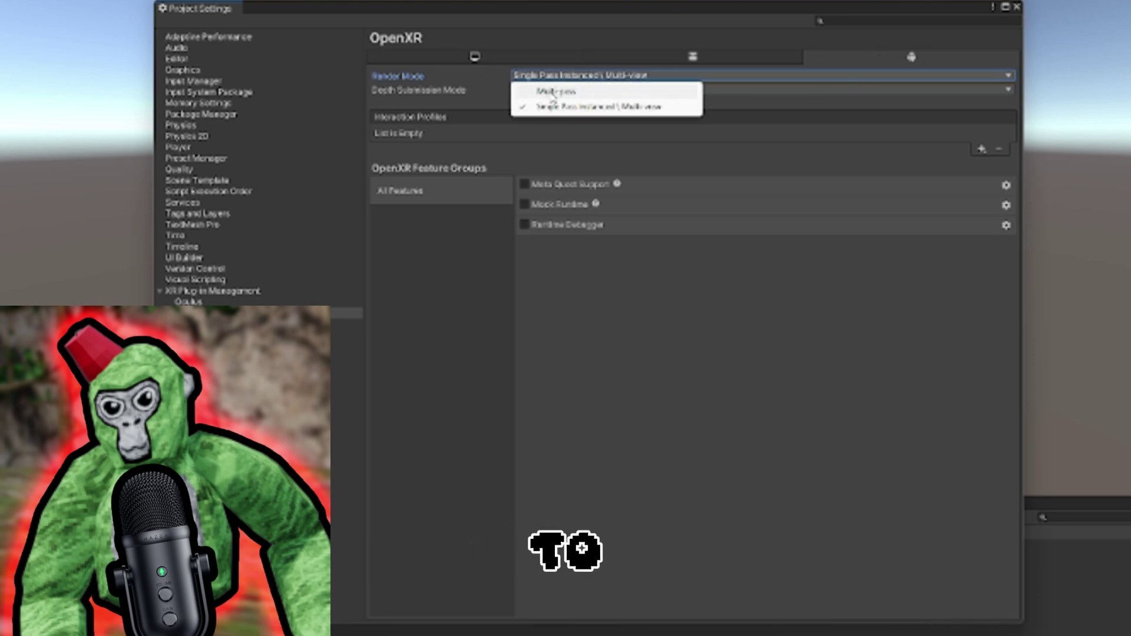
{"action": "left_click", "coordinate": [555, 91]}
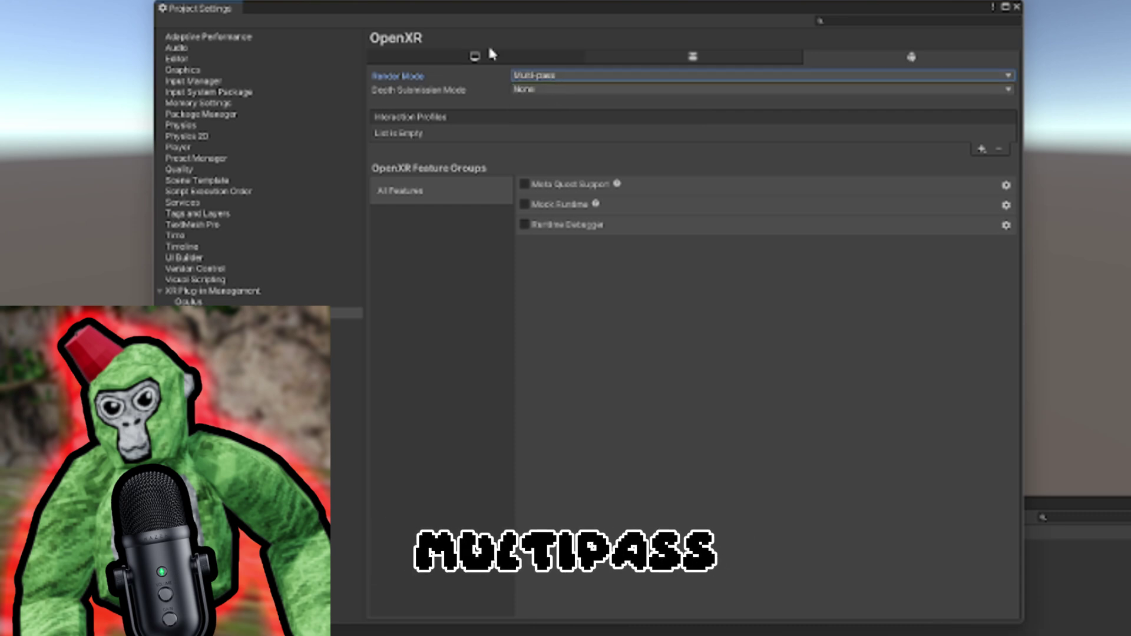
Add the Oculus Touch Controller Profile to the Android OpenXR settings and enable Meta Quest Support.
{"action": "left_click", "coordinate": [979, 148]}
{"action": "left_click", "coordinate": [1001, 192]}
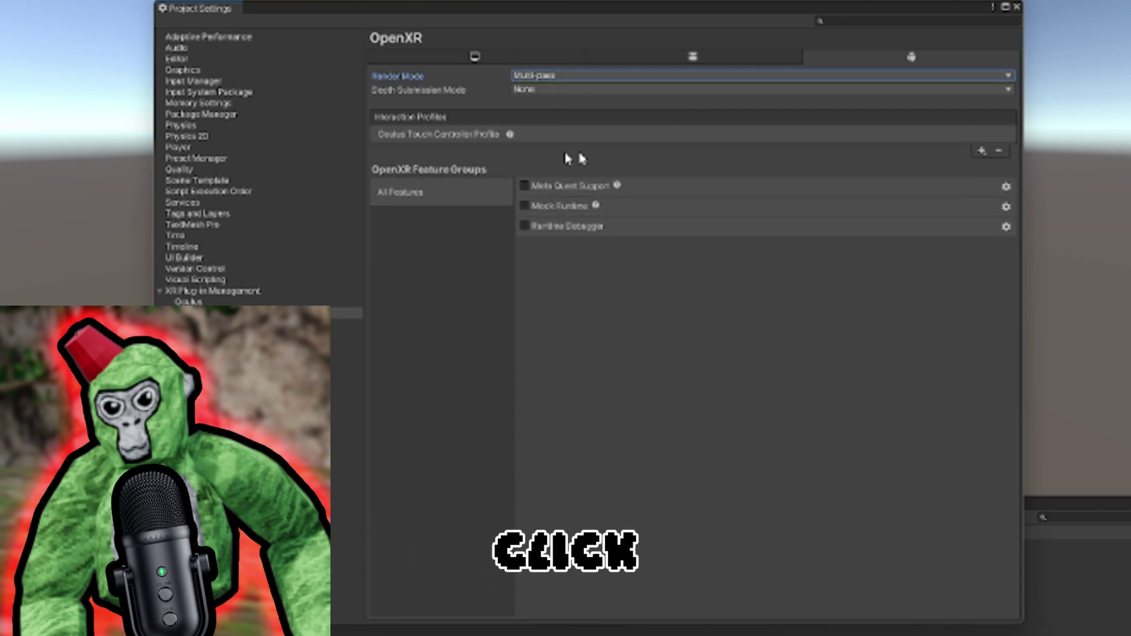
{"action": "left_click", "coordinate": [525, 187]}
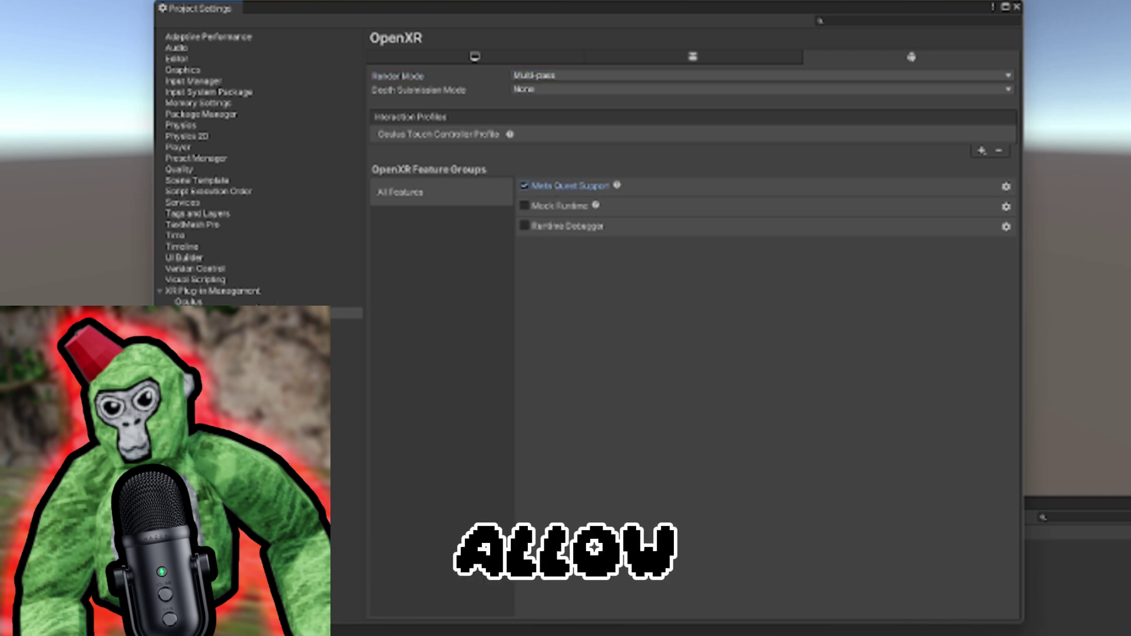
Set the Stereo Rendering Mode in the desktop Oculus settings to Multi Pass.
{"action": "left_click", "coordinate": [258, 302]}
{"action": "left_click", "coordinate": [475, 57]}
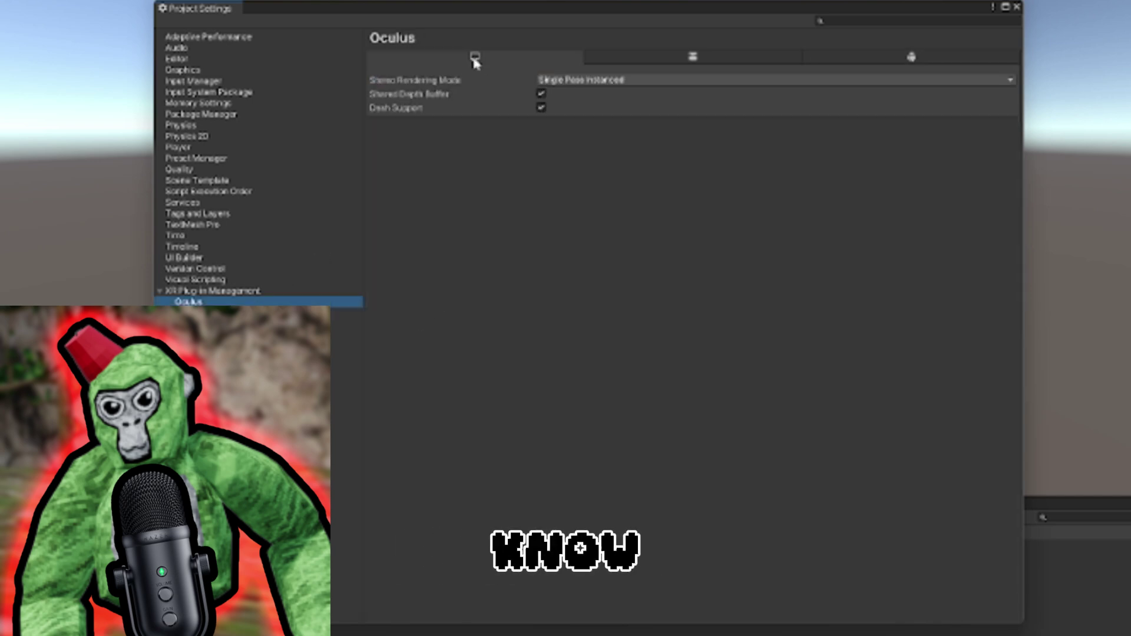
{"action": "left_click", "coordinate": [585, 82]}
{"action": "left_click", "coordinate": [586, 94]}
{"action": "left_click", "coordinate": [816, 57]}
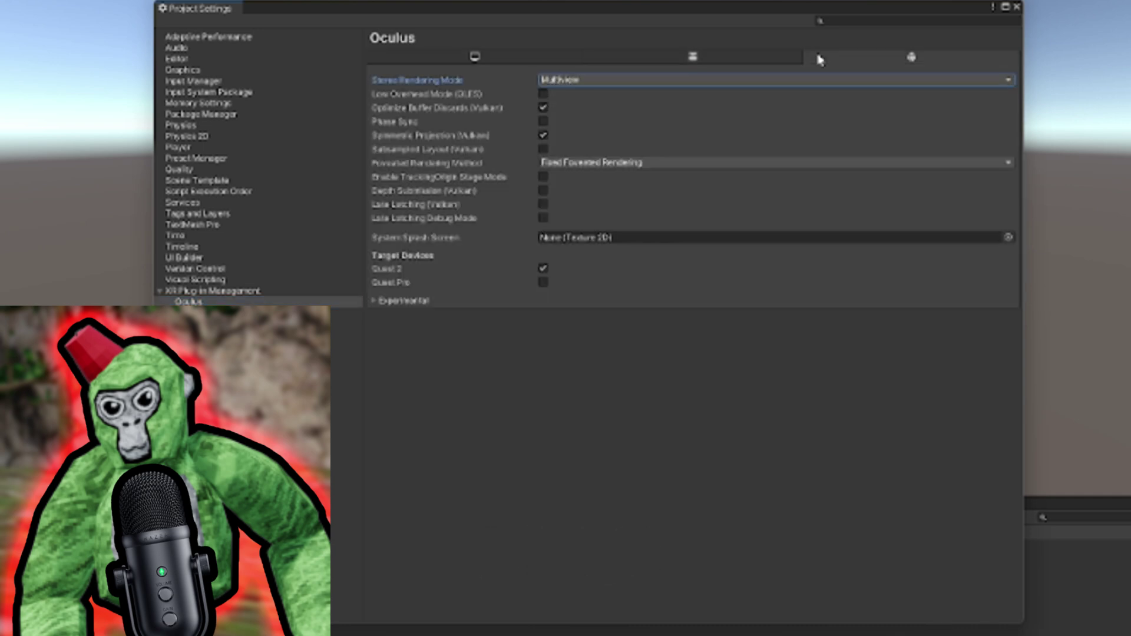
{"action": "left_click", "coordinate": [478, 59]}
{"action": "left_click", "coordinate": [579, 80]}
{"action": "left_click", "coordinate": [569, 93]}
{"action": "left_click", "coordinate": [648, 56]}
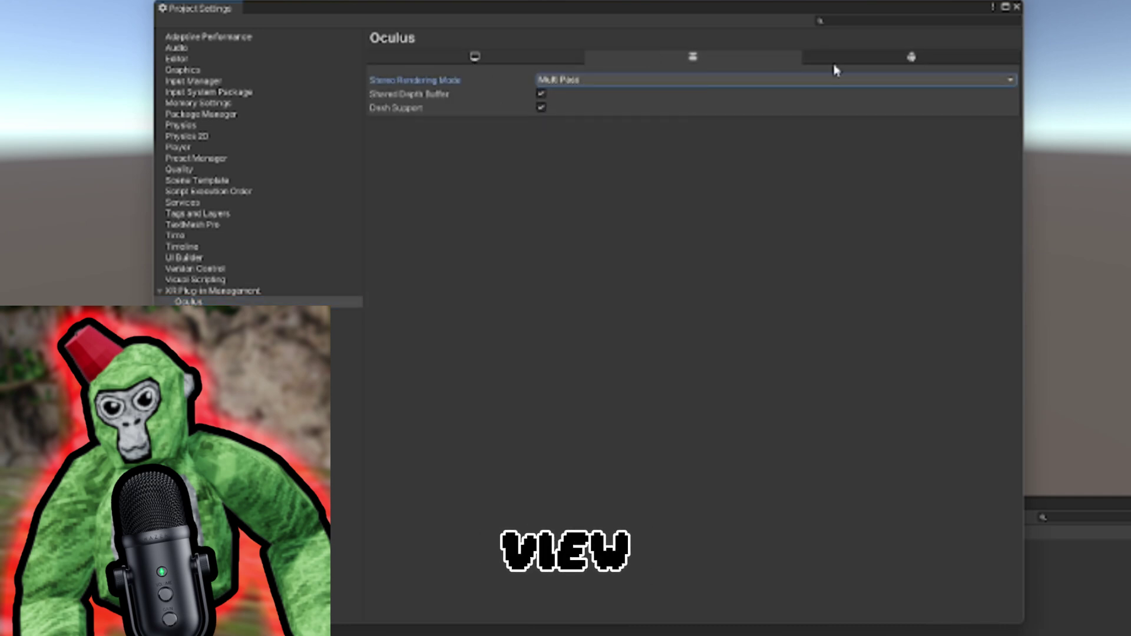
Set the Android Oculus Stereo Rendering Mode to Multi Pass and enable Low Overhead Mode (GLES).
{"action": "left_click", "coordinate": [840, 59]}
{"action": "left_click", "coordinate": [589, 79]}
{"action": "left_click", "coordinate": [569, 93]}
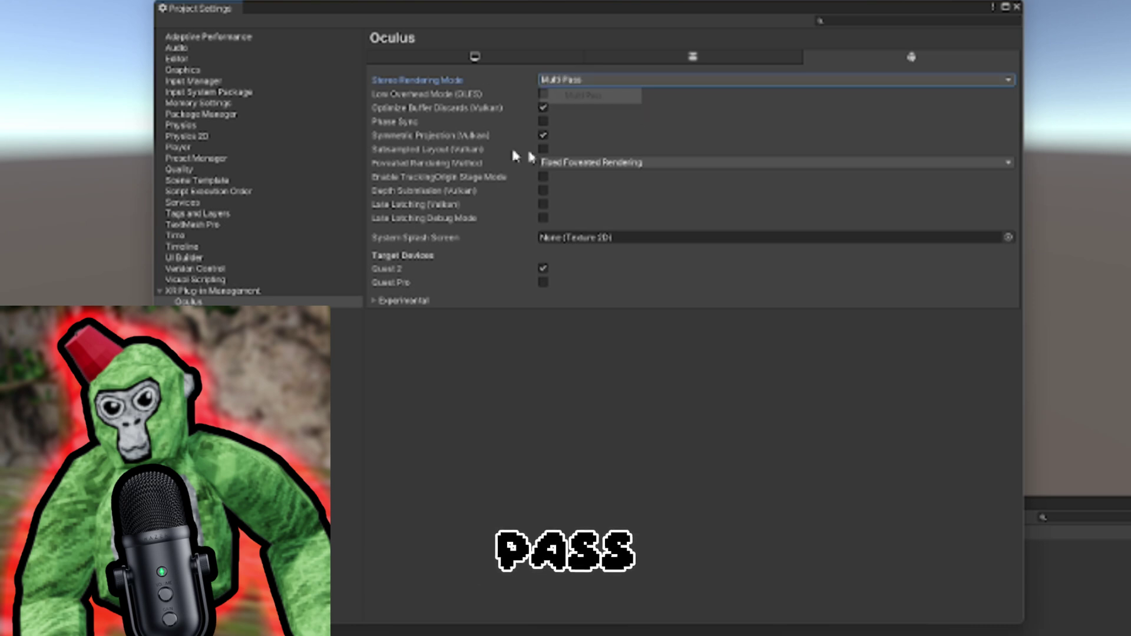
{"action": "left_click", "coordinate": [542, 94]}
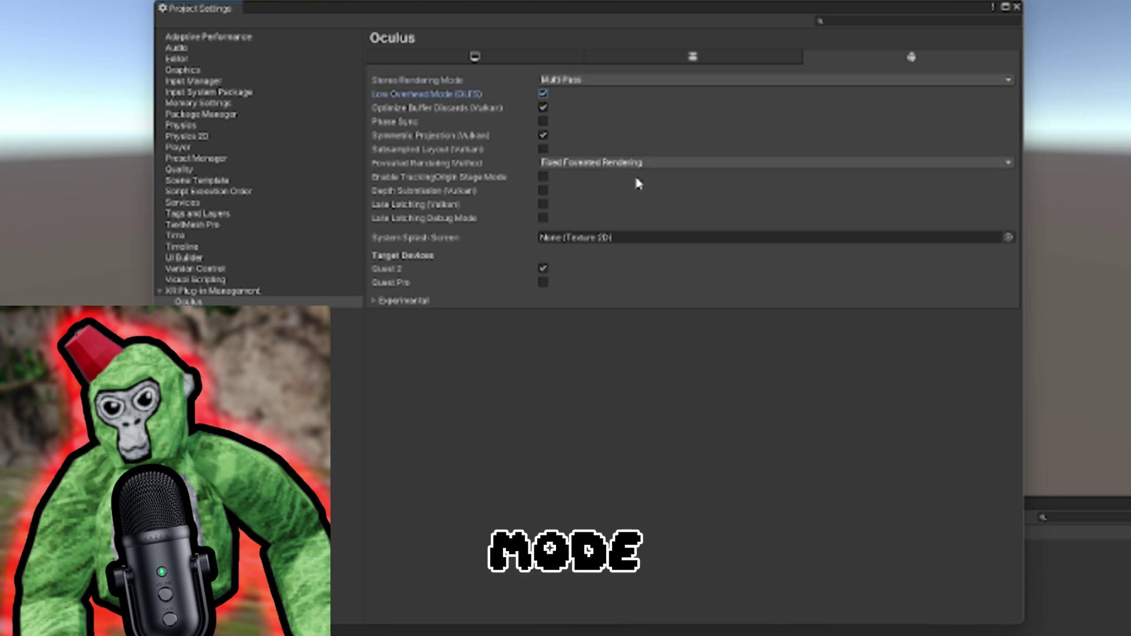
{"action": "left_click", "coordinate": [391, 284]}
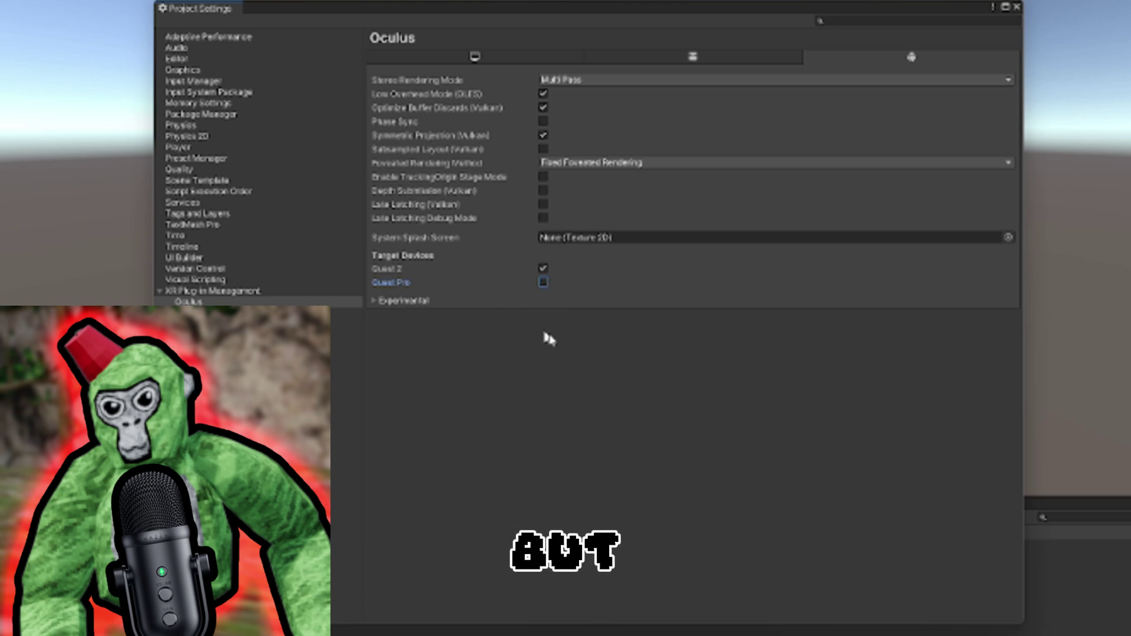
Return to the XR Plug-in Management overview and close the project settings.
{"action": "left_click", "coordinate": [563, 59]}
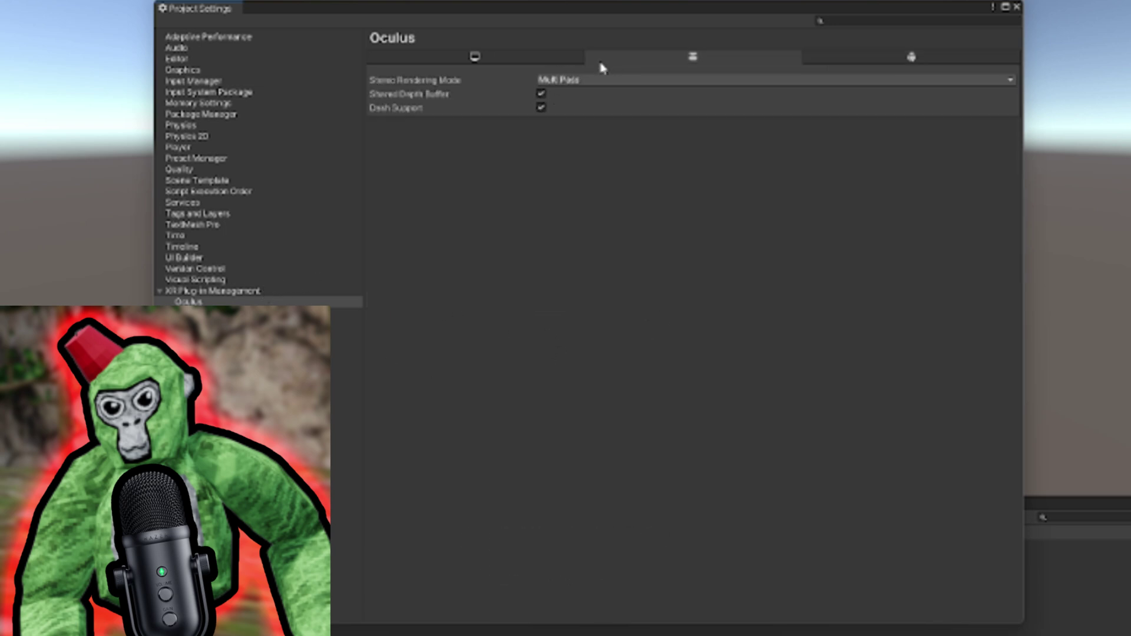
{"action": "left_click", "coordinate": [204, 291]}
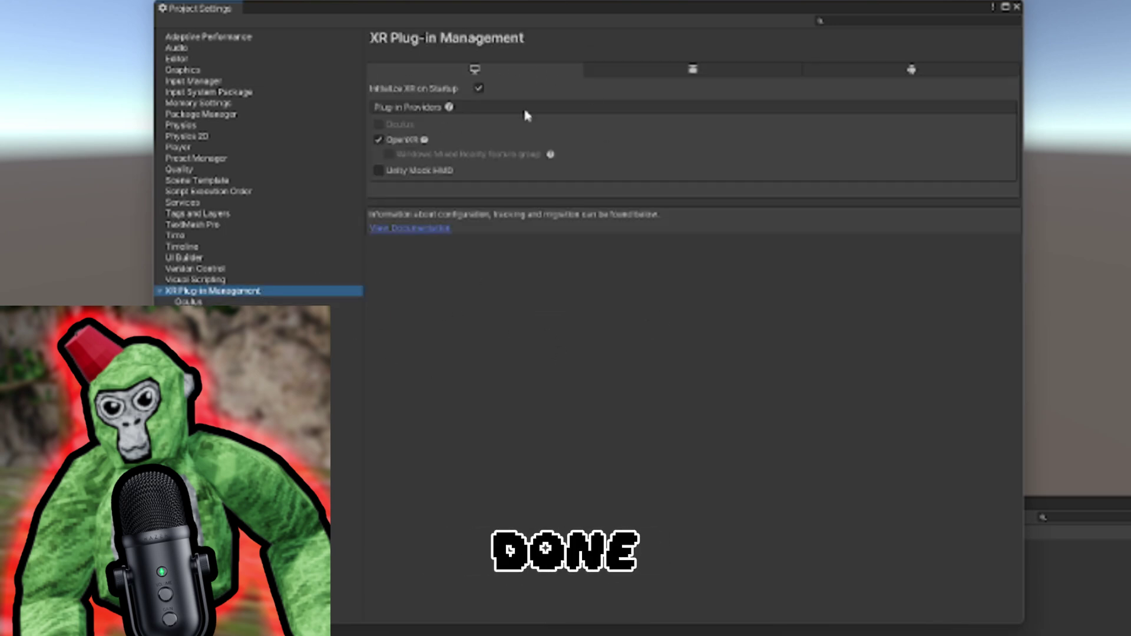
{"action": "left_click", "coordinate": [1018, 8]}
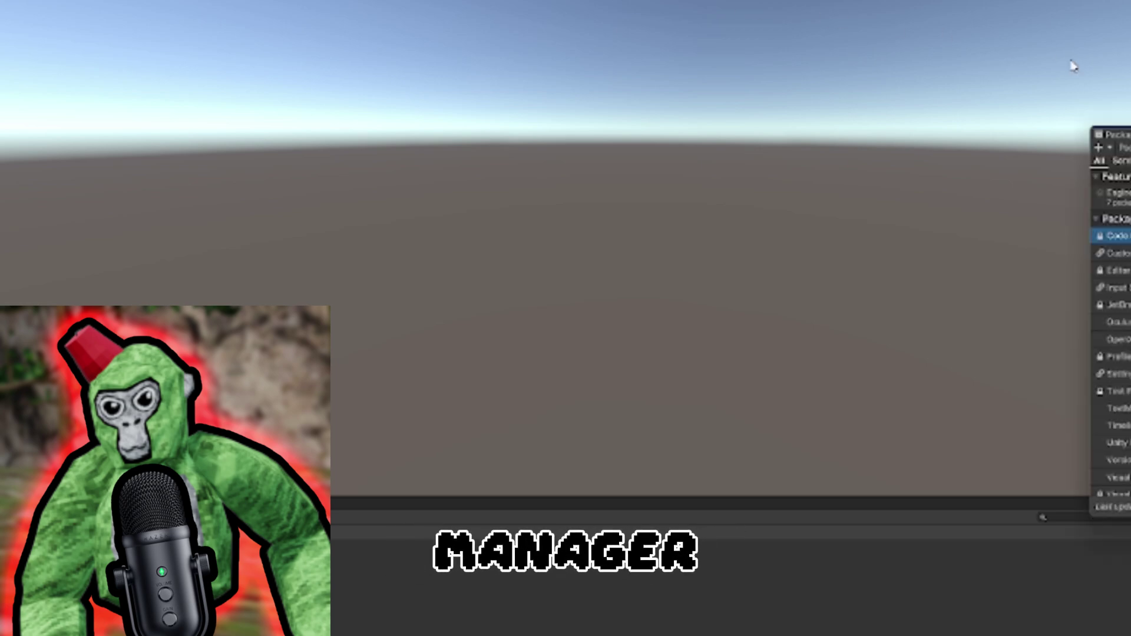
Add the package com.unity.xr.interaction.toolkit to the project from a git URL.
{"action": "left_click_drag", "start_coordinate": [1130, 135], "coordinate": [442, 34]}
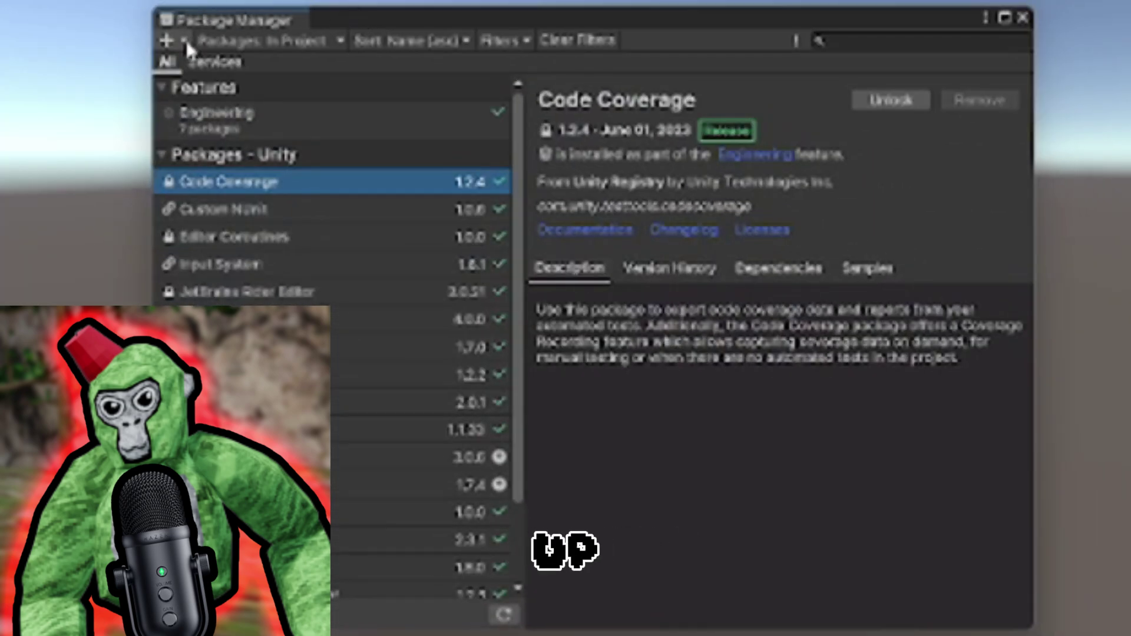
{"action": "left_click", "coordinate": [186, 41]}
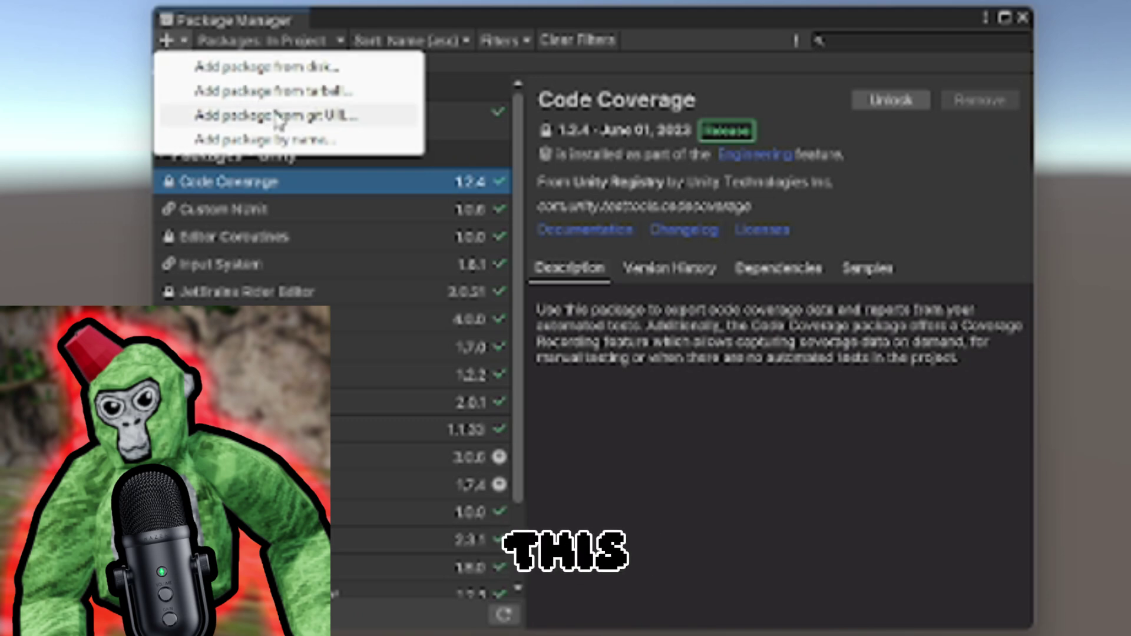
{"action": "left_click", "coordinate": [252, 109]}
{"action": "type", "text": "com."}
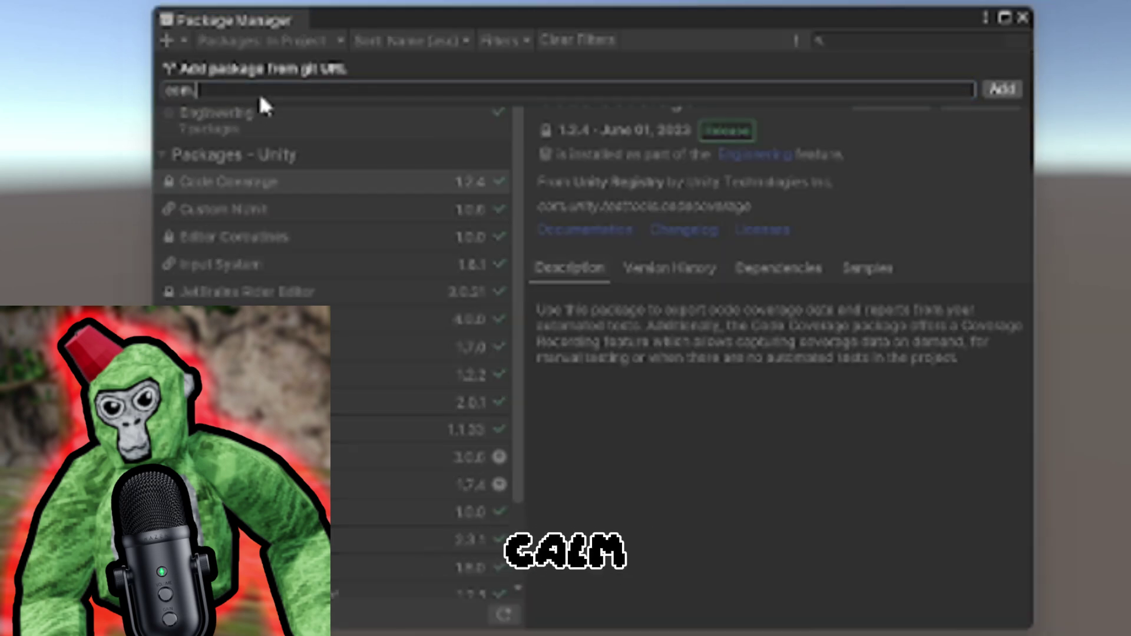
{"action": "type", "text": "unity.xr.interaction.t"}
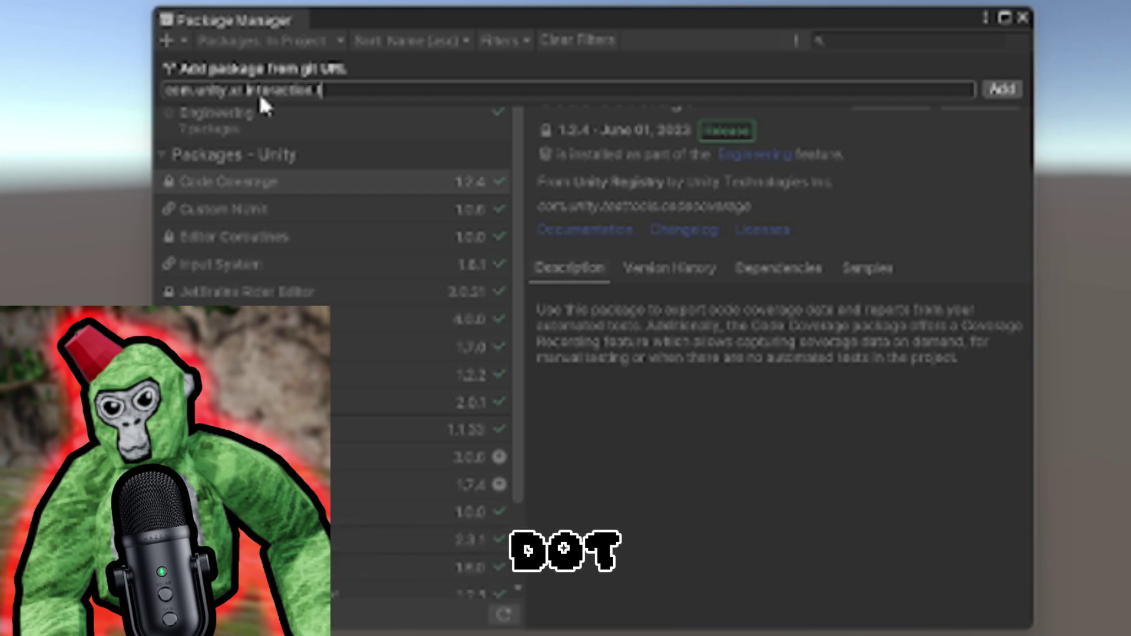
{"action": "type", "text": "oolkit"}
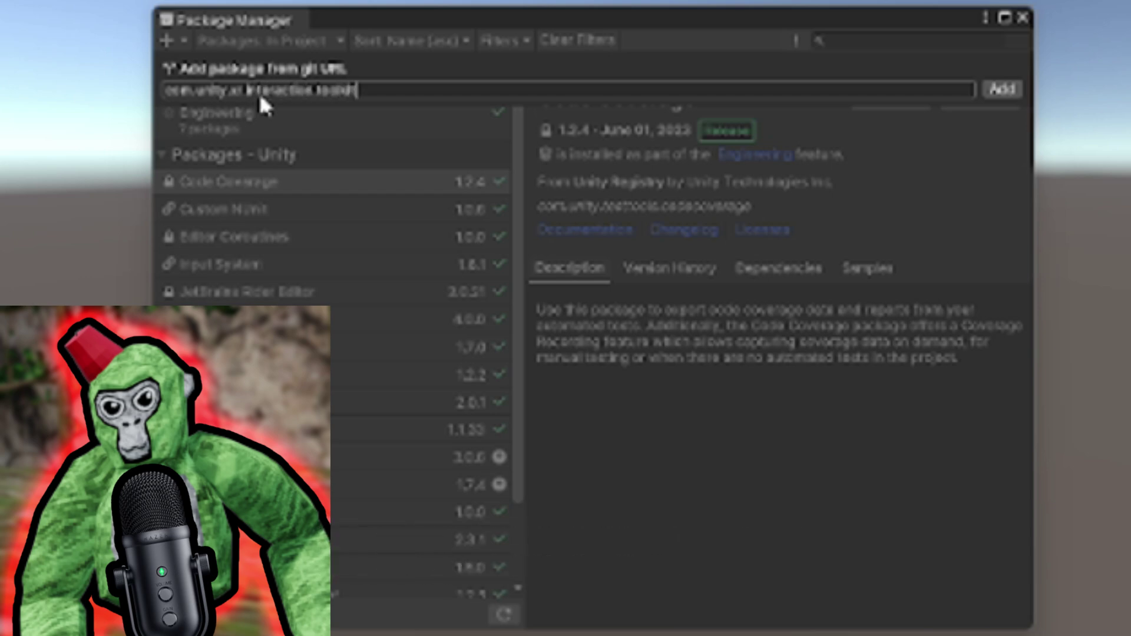
{"action": "left_click", "coordinate": [1002, 89]}
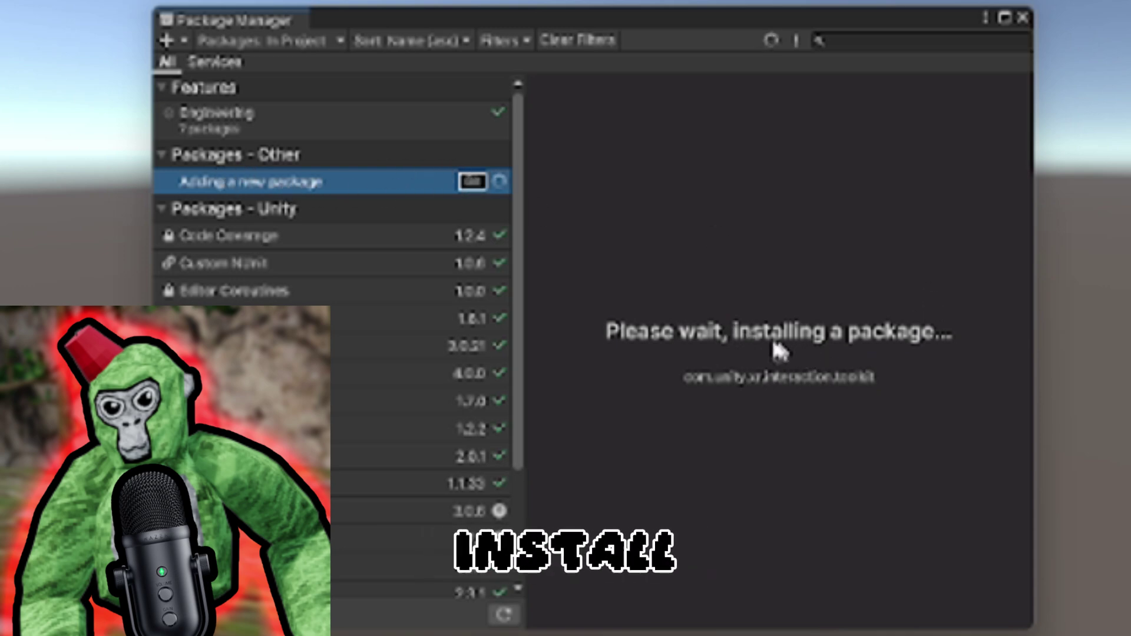
Import the Starter Assets sample of the XR Interaction Toolkit and close the Package Manager.
{"action": "left_click", "coordinate": [203, 235]}
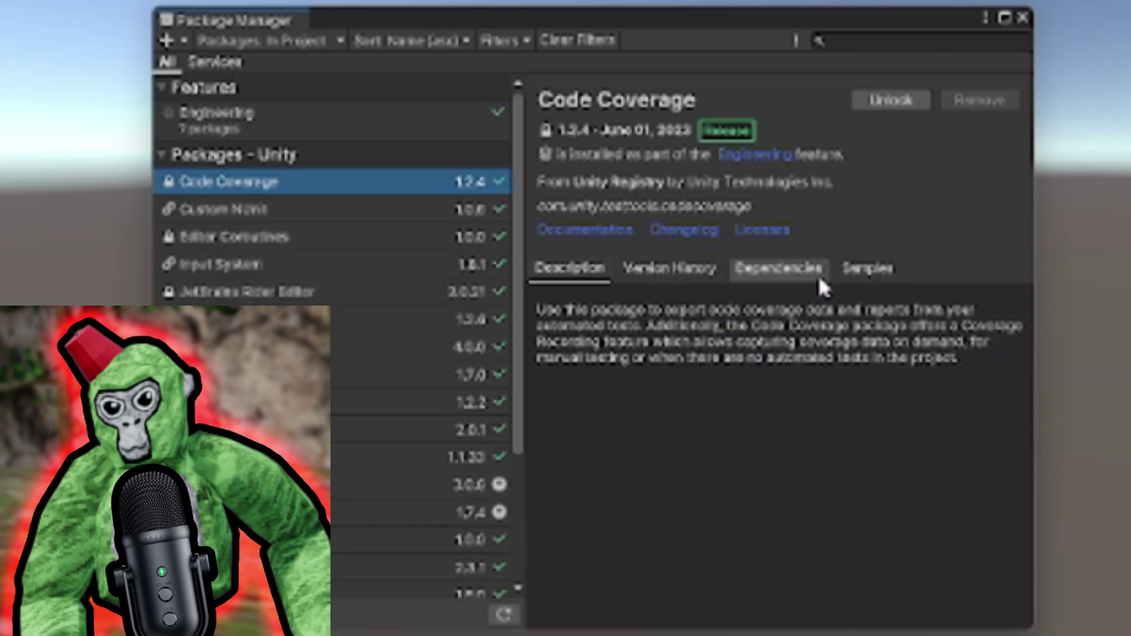
{"action": "scroll", "coordinate": [253, 194], "scroll_direction": "down", "scroll_amount": 3}
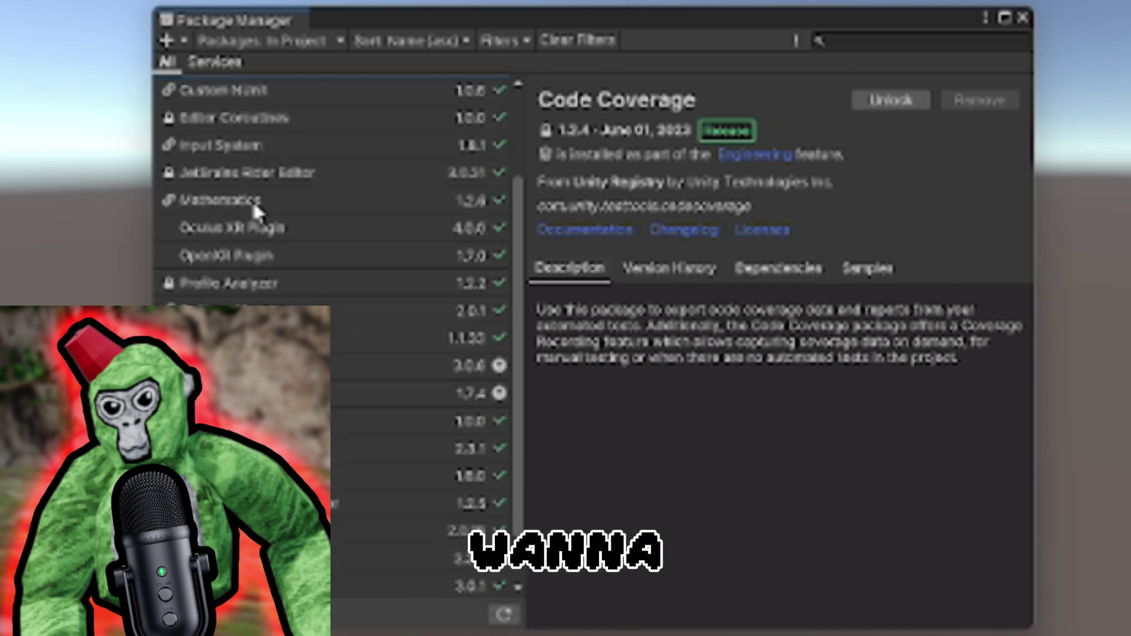
{"action": "scroll", "coordinate": [252, 211], "scroll_direction": "down", "scroll_amount": 2}
{"action": "left_click", "coordinate": [254, 527]}
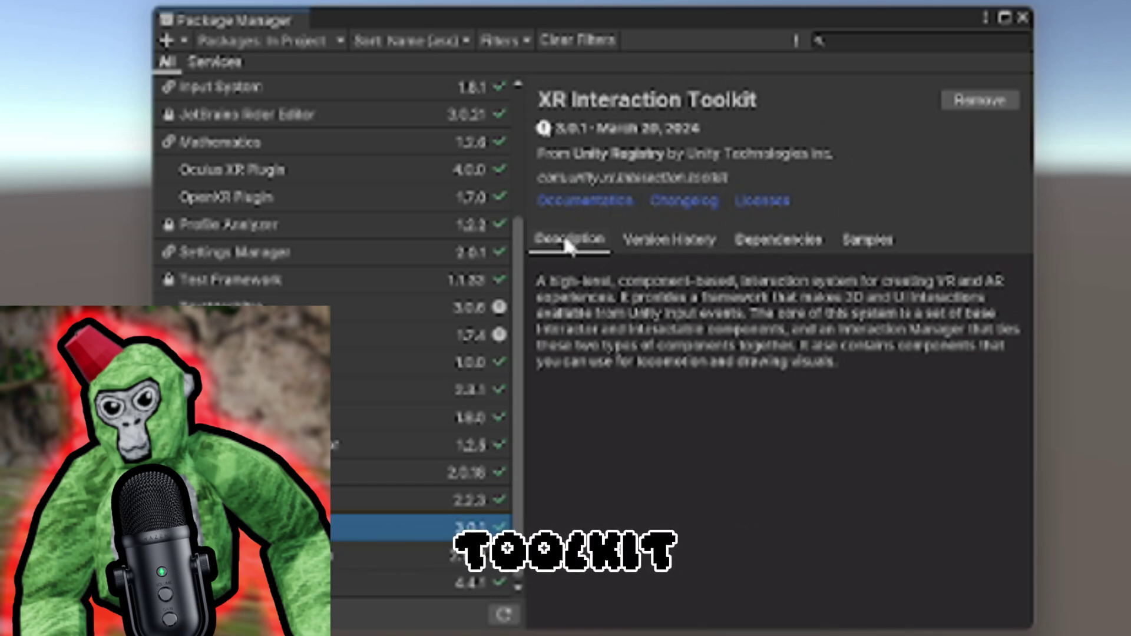
{"action": "left_click", "coordinate": [877, 241]}
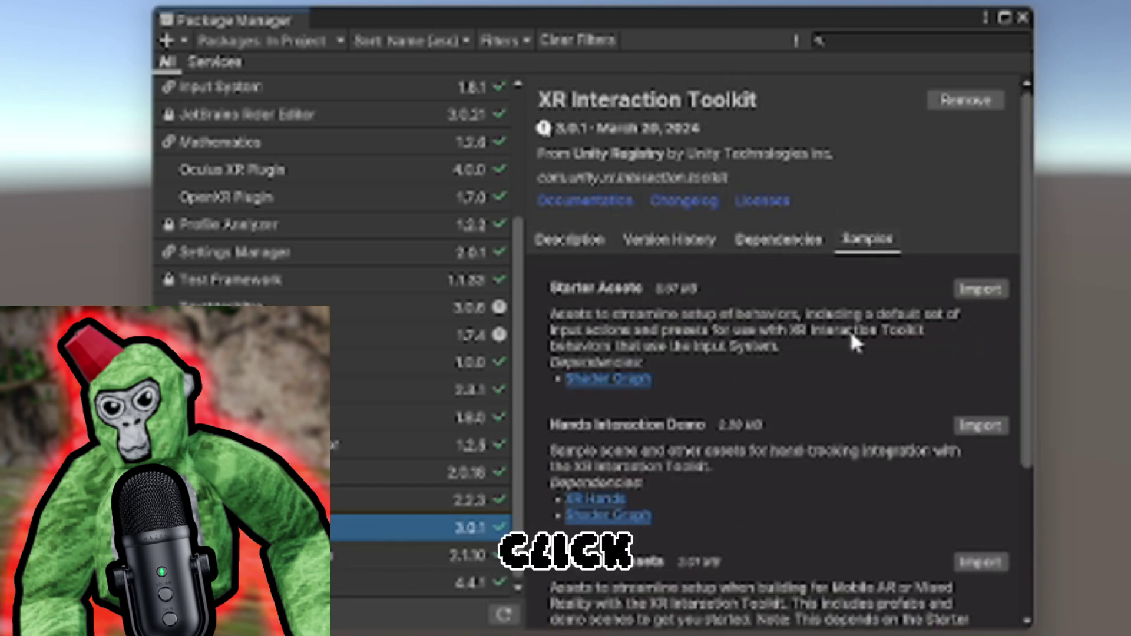
{"action": "left_click", "coordinate": [987, 289]}
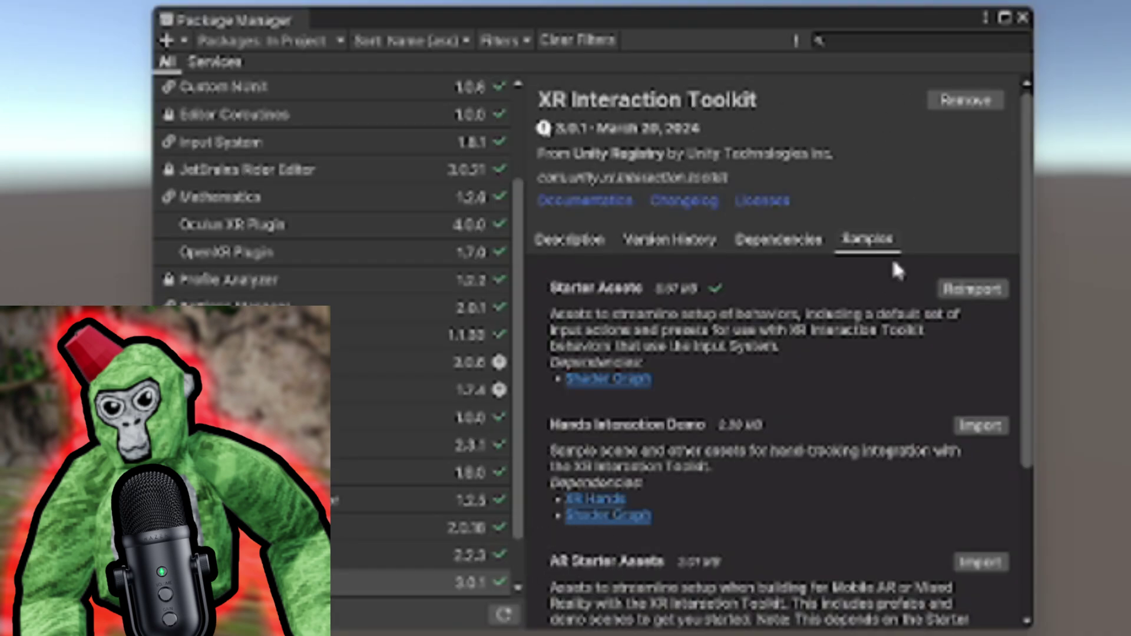
{"action": "left_click", "coordinate": [1023, 19]}
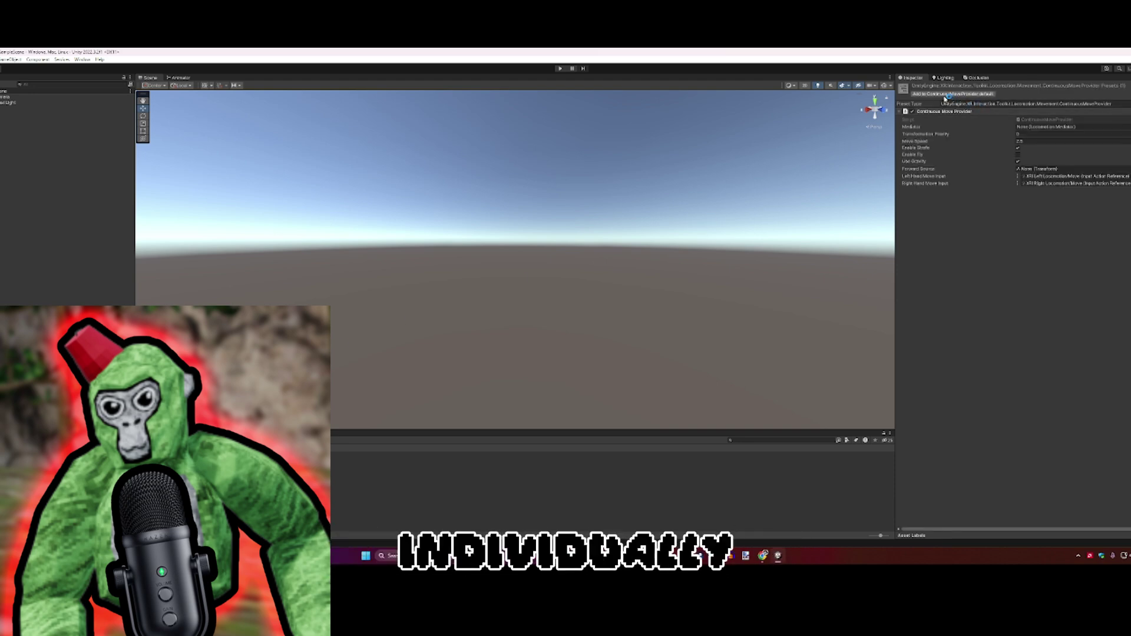
Add the Continuous Move Provider preset and the left and right Controller Input Action Manager presets as defaults.
{"action": "left_click", "coordinate": [944, 94]}
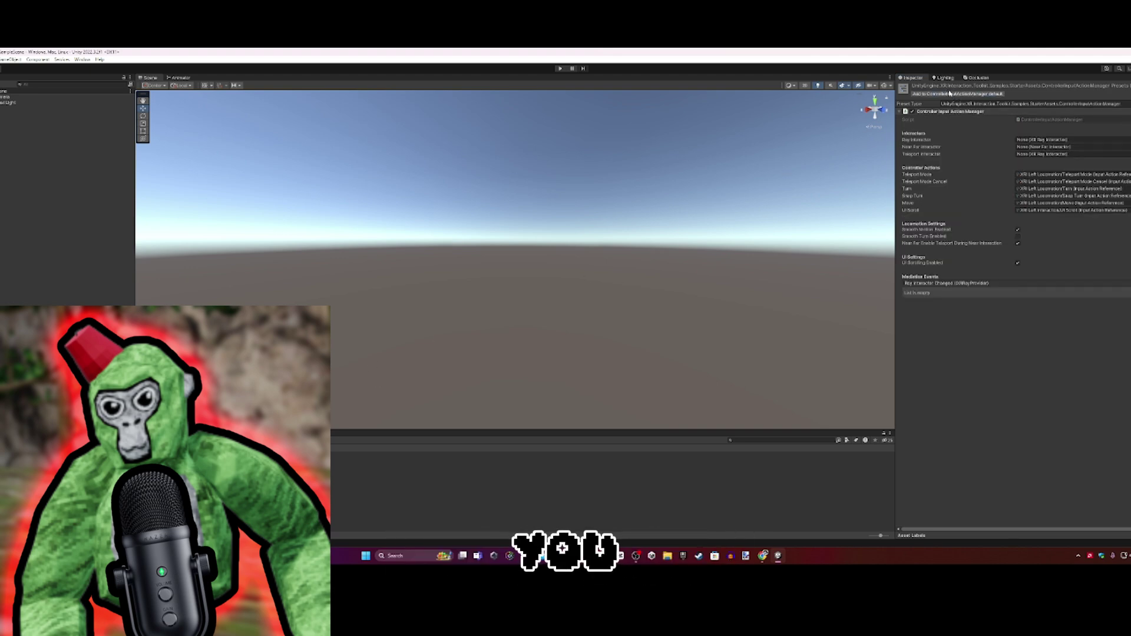
{"action": "left_click", "coordinate": [949, 93]}
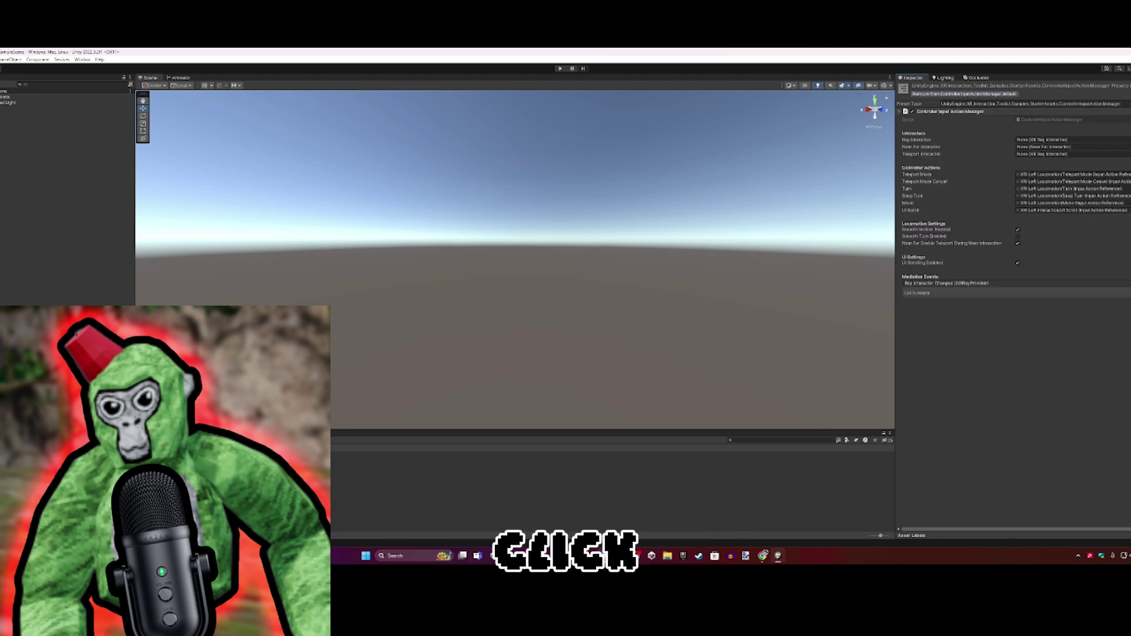
{"action": "left_click", "coordinate": [923, 94]}
{"action": "key", "text": "Right"}
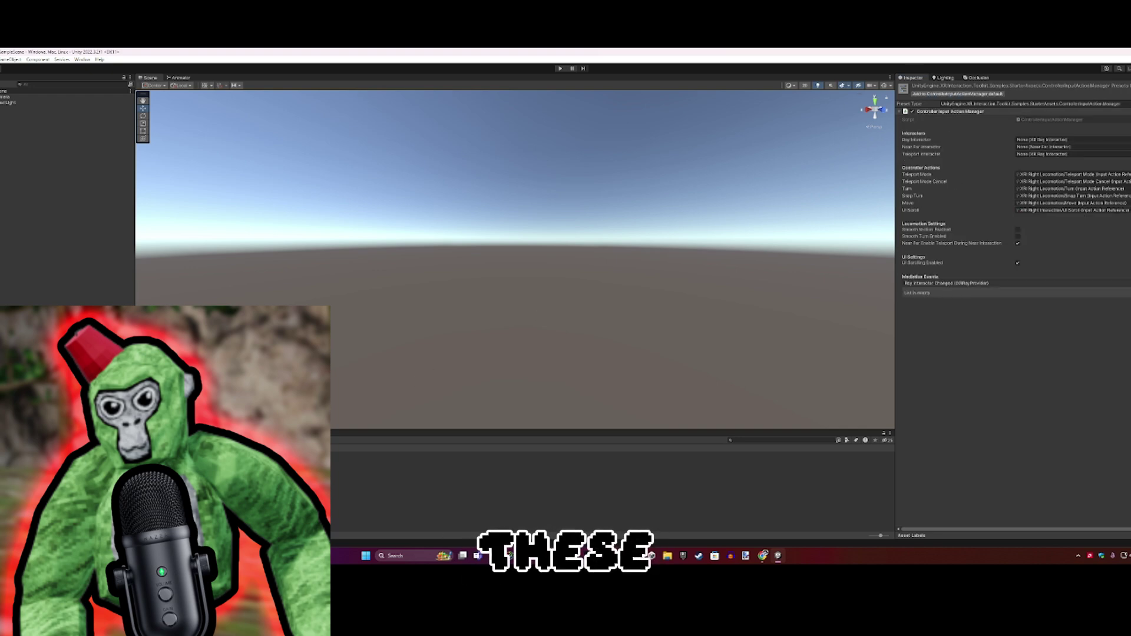
{"action": "left_click", "coordinate": [955, 93]}
Add the Grab Move Provider, Snap Turn Provider and XR UI Input Module presets as defaults.
{"action": "key", "text": "Right"}
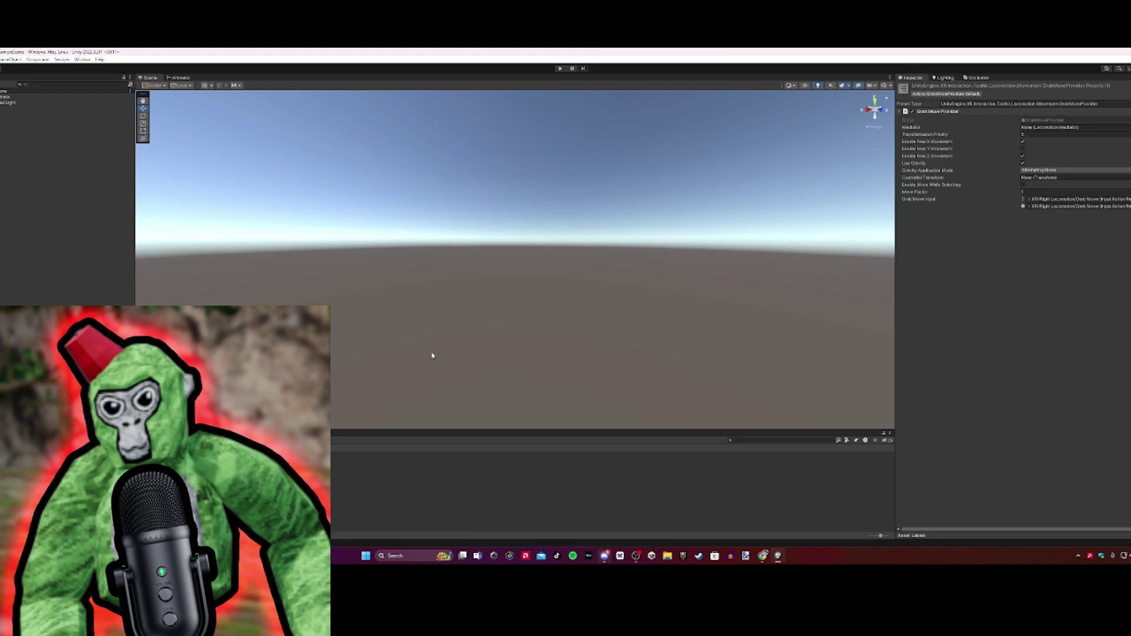
{"action": "left_click", "coordinate": [947, 93]}
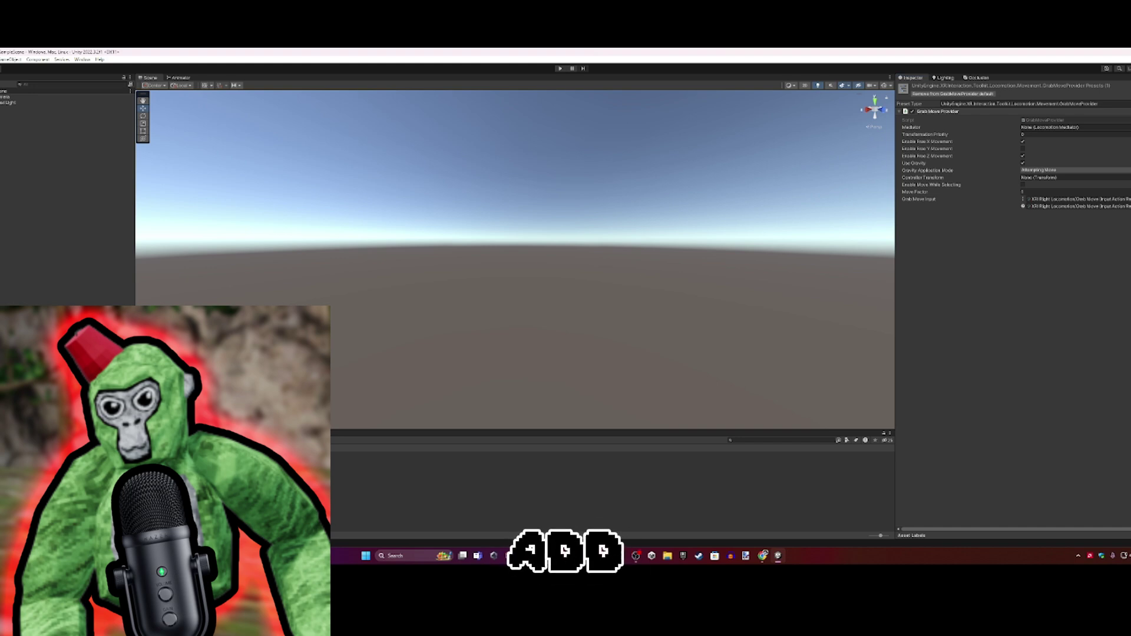
{"action": "key", "text": "Right"}
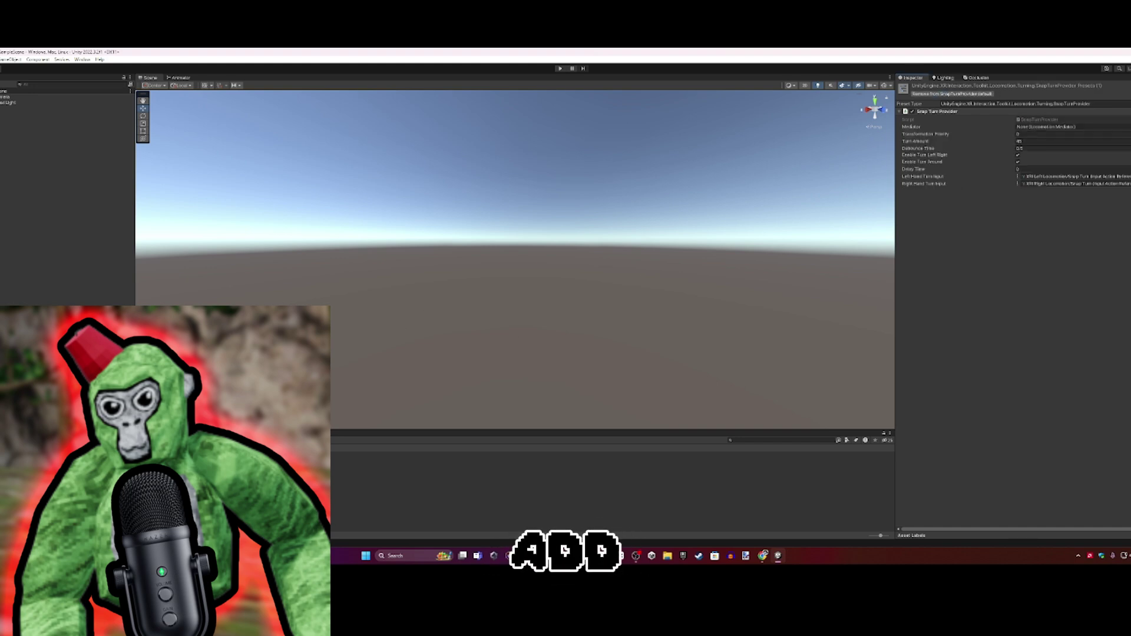
{"action": "key", "text": "Right"}
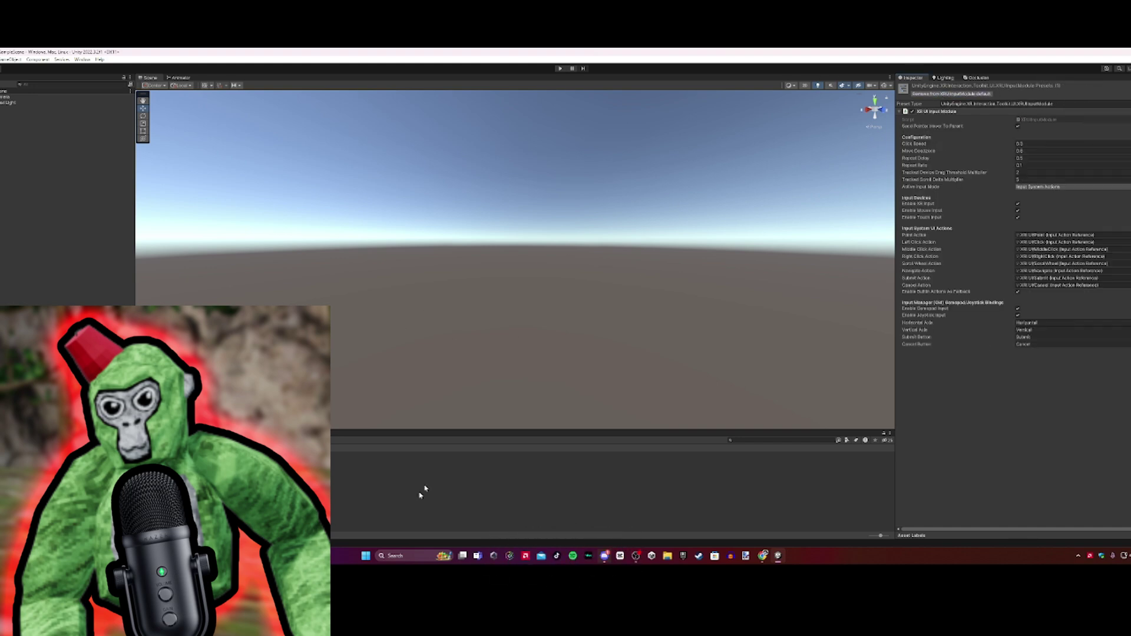
{"action": "left_click", "coordinate": [413, 511]}
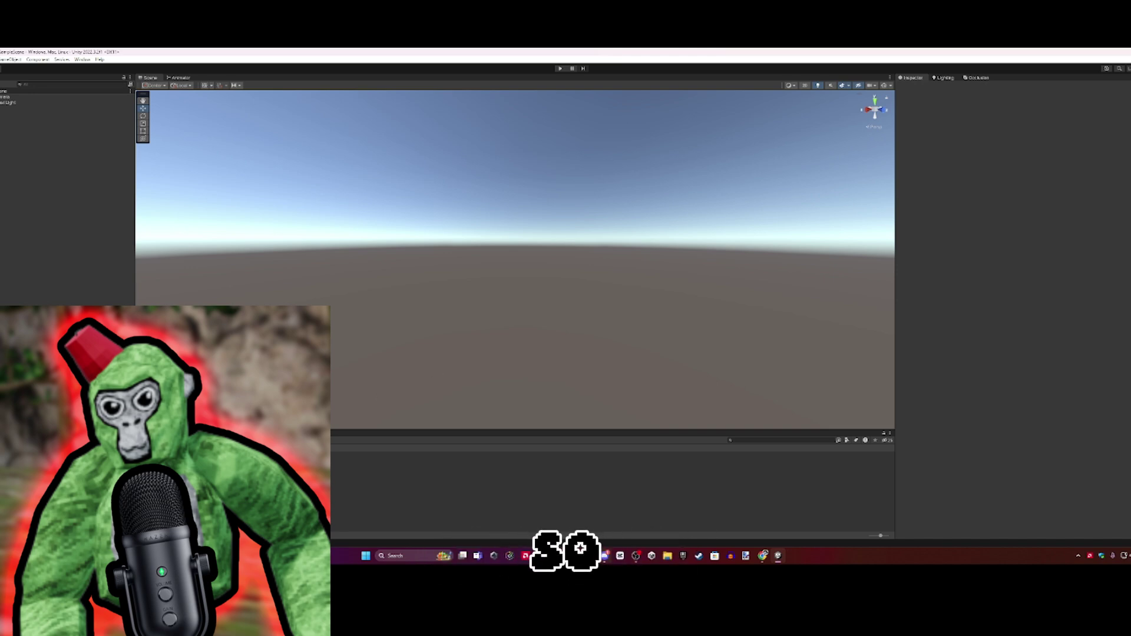
Open the GorillaLocomotion custom package from the FanGame_Assets folder for import.
{"action": "right_click", "coordinate": [170, 484]}
{"action": "left_click", "coordinate": [322, 353]}
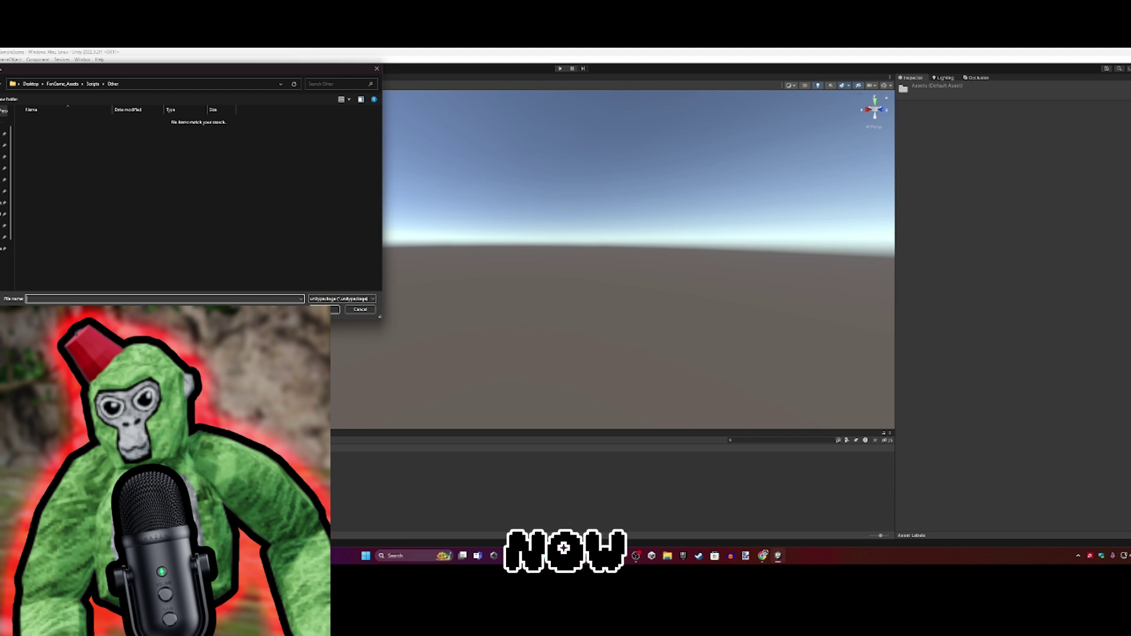
{"action": "left_click", "coordinate": [62, 84]}
{"action": "left_click", "coordinate": [75, 297]}
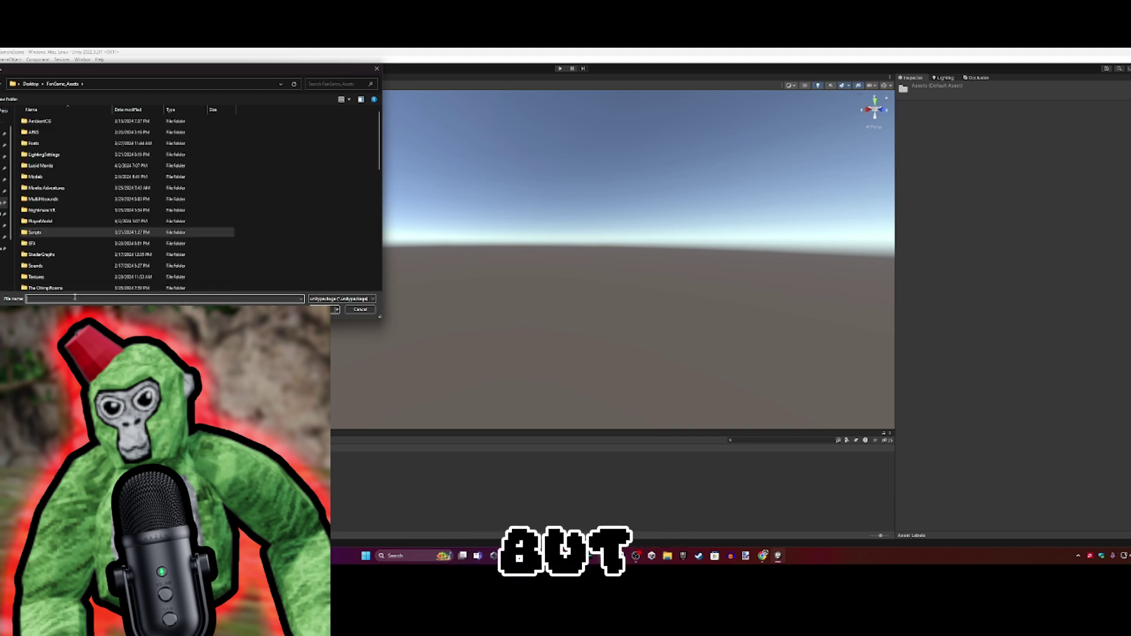
{"action": "type", "text": "gorilla"}
{"action": "left_click", "coordinate": [80, 305]}
{"action": "left_click", "coordinate": [326, 309]}
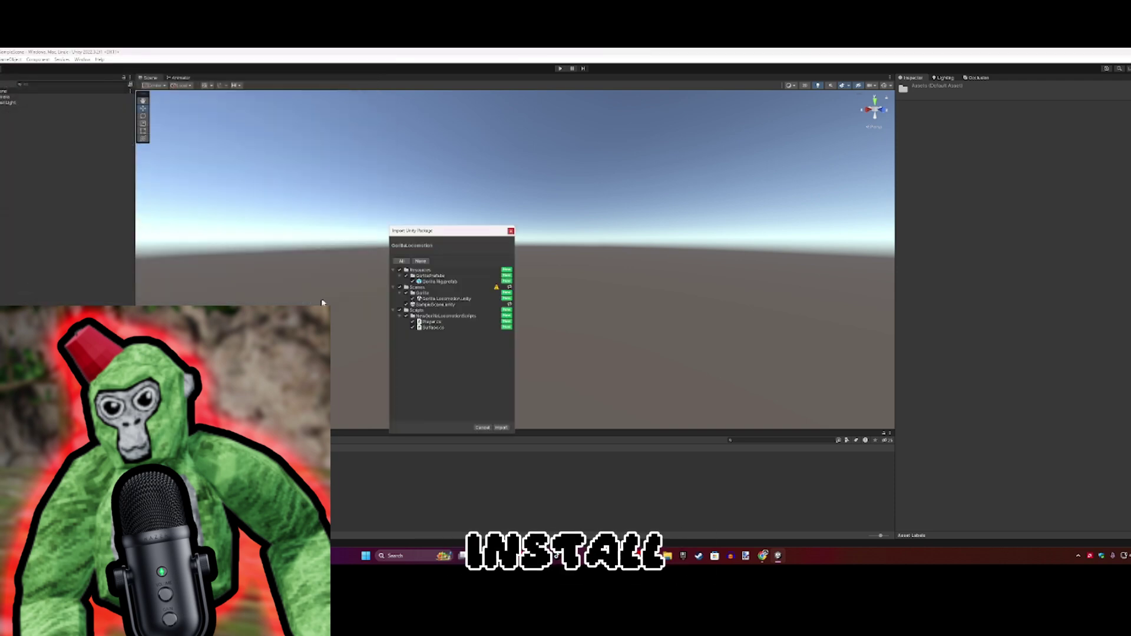
Import all contents of the GorillaLocomotion package and reload the externally modified scene.
{"action": "left_click", "coordinate": [500, 427]}
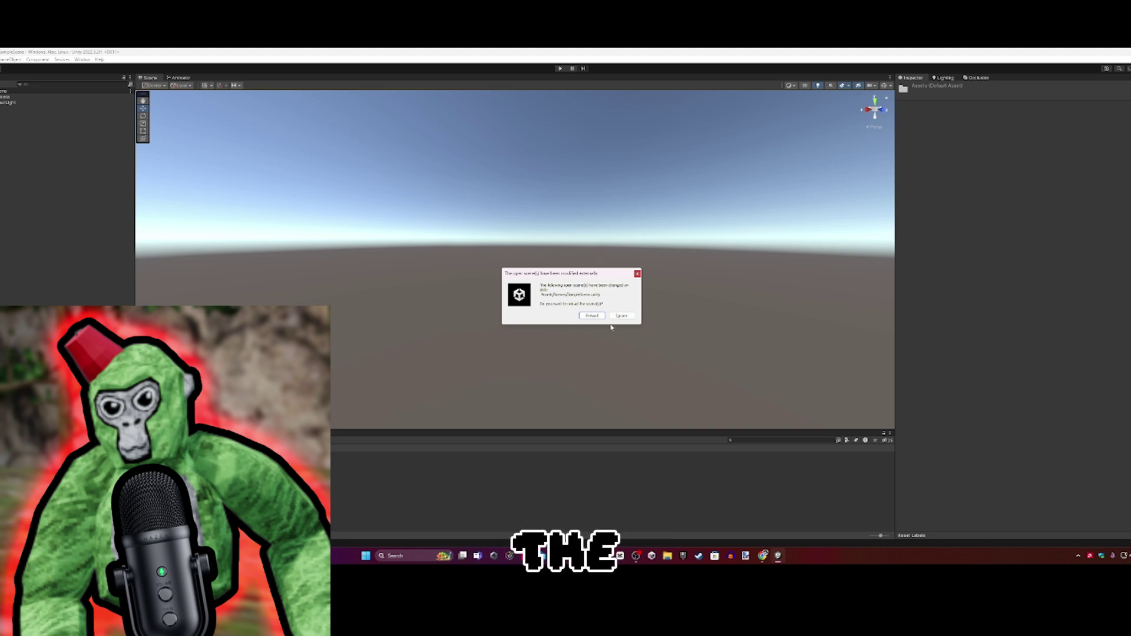
{"action": "left_click", "coordinate": [591, 317]}
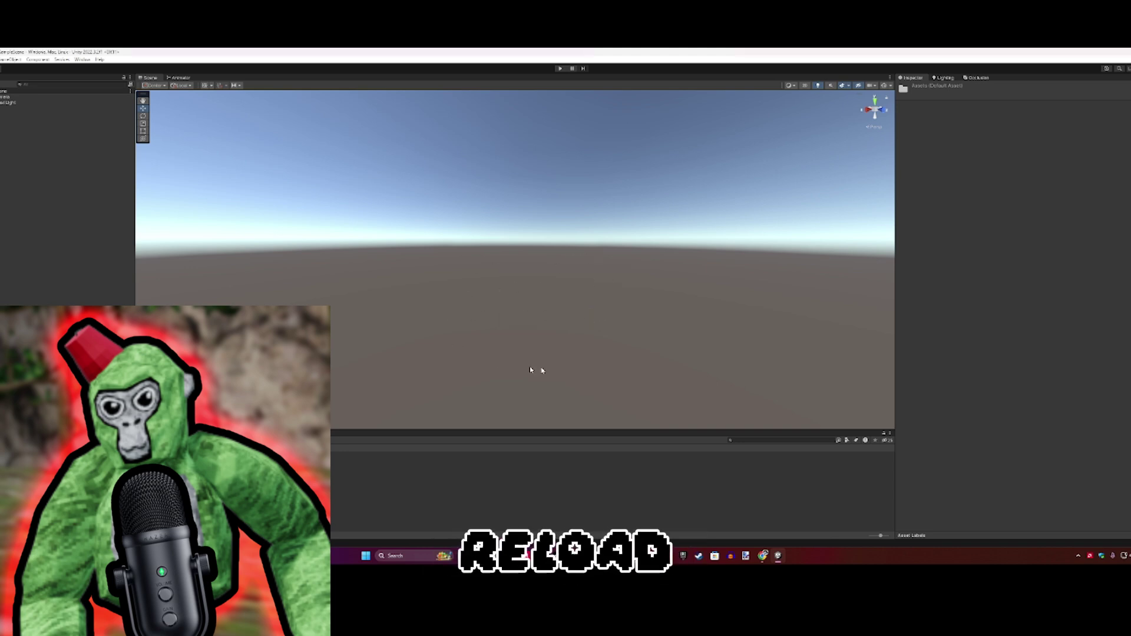
{"action": "right_click_drag", "start_coordinate": [503, 292], "coordinate": [557, 263]}
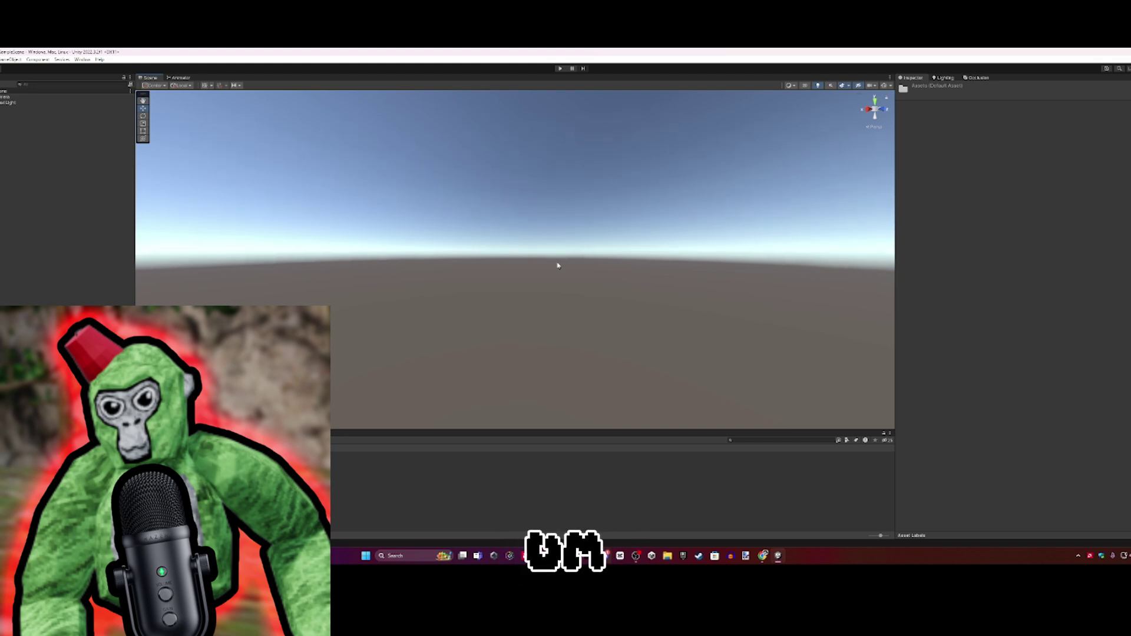
Add a cube to the scene and set its position to 0 on every axis.
{"action": "left_click", "coordinate": [3, 85]}
{"action": "left_click", "coordinate": [63, 109]}
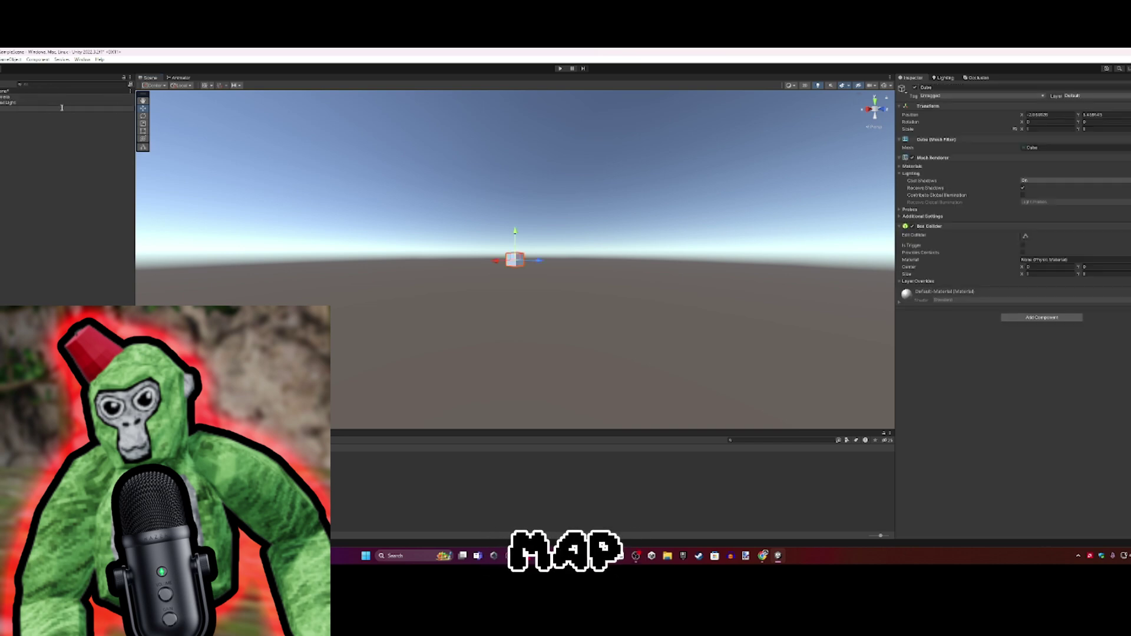
{"action": "left_click", "coordinate": [1071, 115]}
{"action": "type", "text": "0"}
{"action": "left_click", "coordinate": [1112, 114]}
{"action": "type", "text": "0"}
{"action": "key", "text": "Tab"}
{"action": "left_click", "coordinate": [1, 84]}
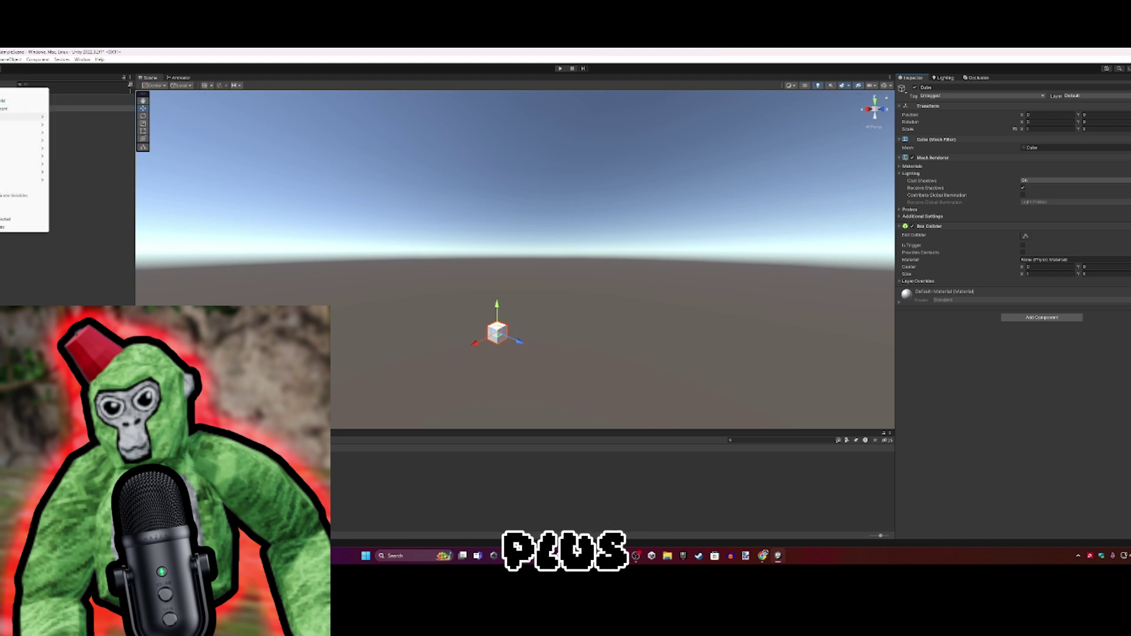
{"action": "mouse_move", "coordinate": [23, 117]}
{"action": "left_click", "coordinate": [50, 287]}
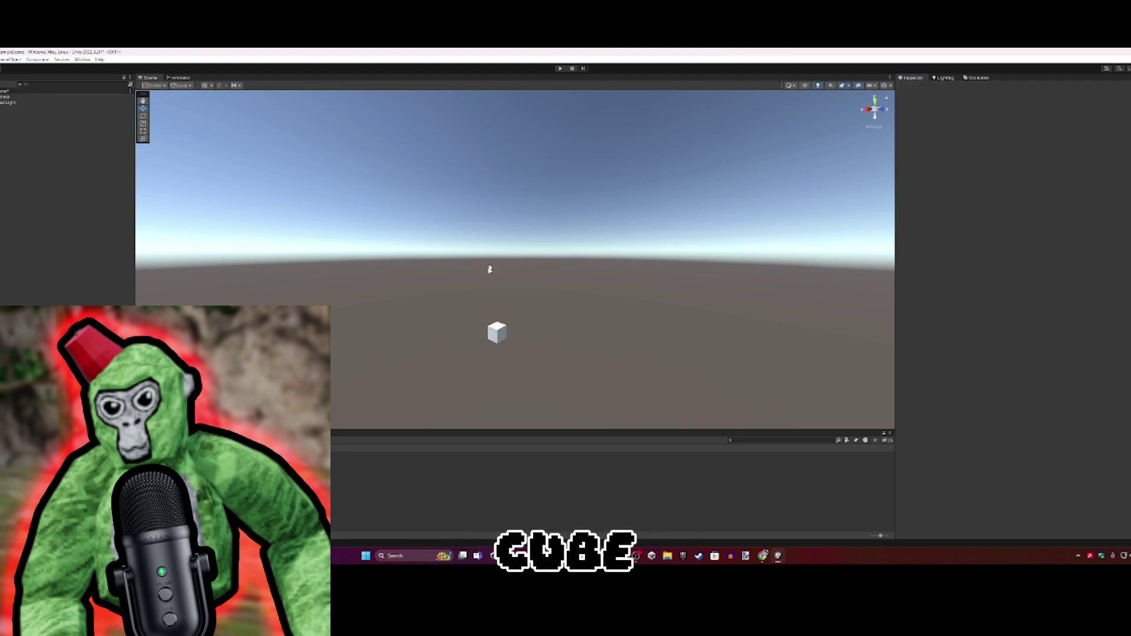
Scale the cube horizontally into a wide, flat platform, keeping its thickness.
{"action": "left_click", "coordinate": [498, 333]}
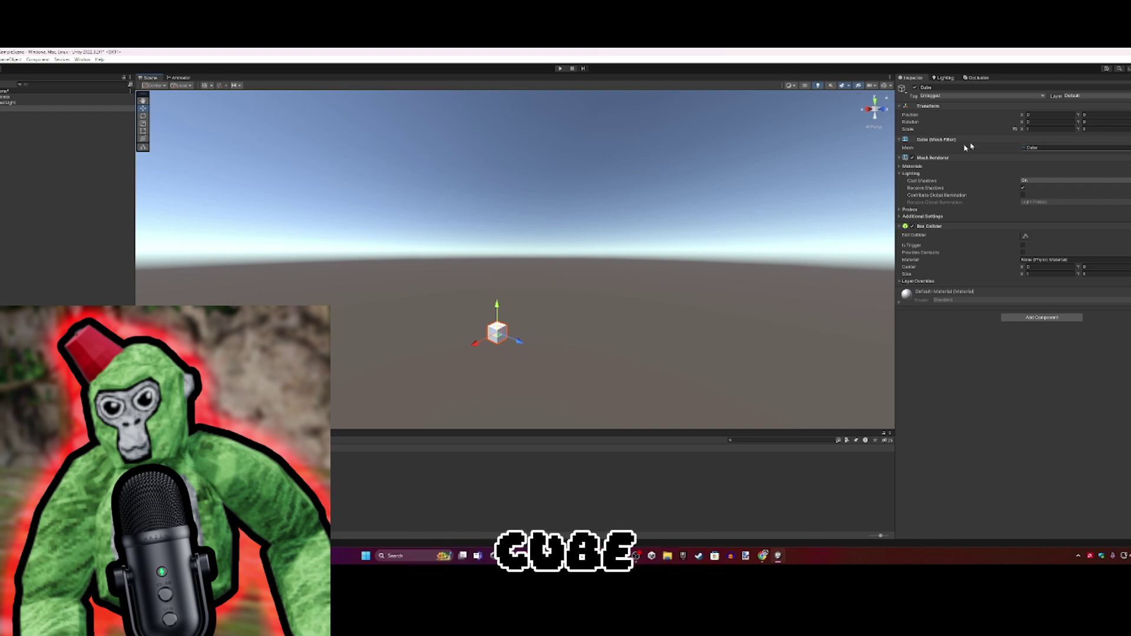
{"action": "key", "text": "f"}
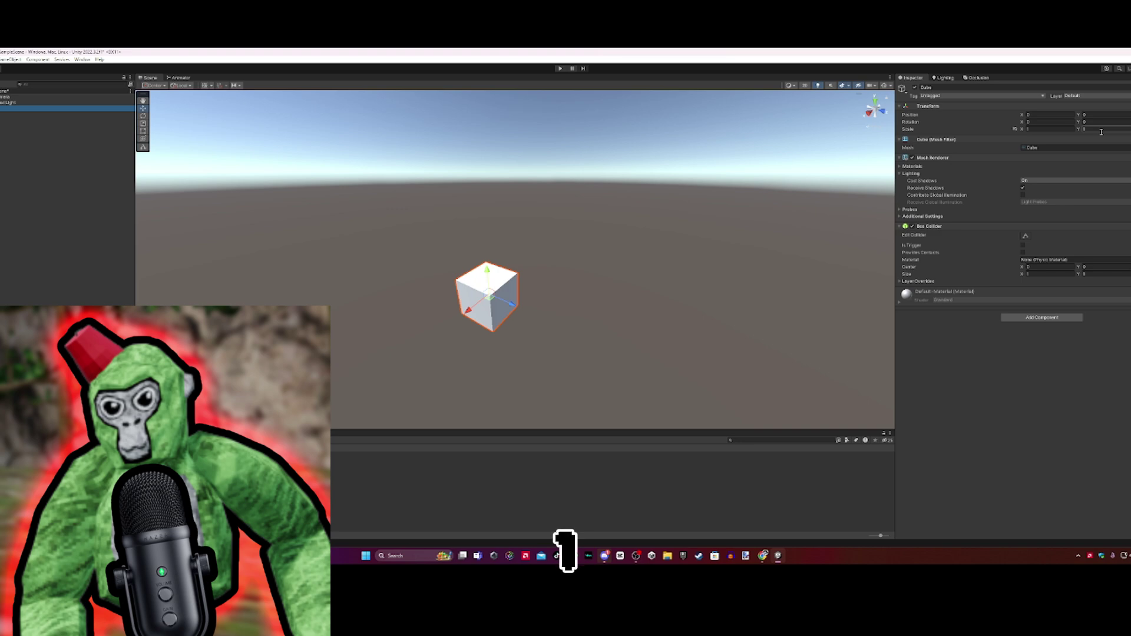
{"action": "key", "text": "w"}
{"action": "right_click_drag", "start_coordinate": [588, 202], "coordinate": [667, 223]}
{"action": "key", "text": "a"}
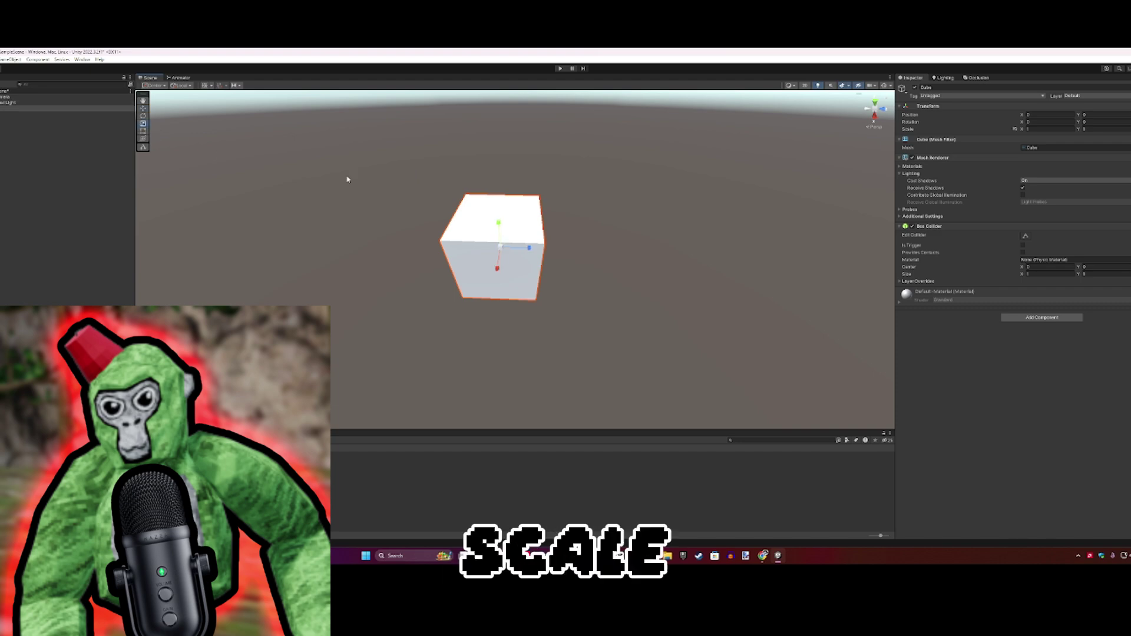
{"action": "scroll", "coordinate": [543, 255], "scroll_direction": "down", "scroll_amount": 5}
{"action": "left_click_drag", "start_coordinate": [538, 247], "coordinate": [1000, 271]}
{"action": "left_click_drag", "start_coordinate": [751, 238], "coordinate": [480, 285], "text": "alt"}
{"action": "scroll", "coordinate": [479, 285], "scroll_direction": "down", "scroll_amount": 5}
{"action": "left_click_drag", "start_coordinate": [491, 228], "coordinate": [112, 206]}
{"action": "left_click_drag", "start_coordinate": [15, 185], "coordinate": [20, 187]}
Examine the stretched platform from several angles.
{"action": "key", "text": "w"}
{"action": "right_click_drag", "start_coordinate": [533, 235], "coordinate": [490, 218]}
{"action": "left_click_drag", "start_coordinate": [490, 218], "coordinate": [563, 162], "text": "alt"}
{"action": "key", "text": "w"}
{"action": "right_click_drag", "start_coordinate": [562, 162], "coordinate": [632, 243]}
{"action": "key", "text": "s"}
{"action": "left_click", "coordinate": [635, 216]}
{"action": "key", "text": "w"}
{"action": "key", "text": "d"}
{"action": "key", "text": "s"}
{"action": "key", "text": "w"}
{"action": "scroll", "coordinate": [631, 244], "scroll_direction": "up", "scroll_amount": 2}
Add a second cube and raise it so that it sits on top of the platform.
{"action": "left_click", "coordinate": [7, 84]}
{"action": "mouse_move", "coordinate": [23, 108]}
{"action": "left_click", "coordinate": [66, 109]}
{"action": "right_click_drag", "start_coordinate": [518, 209], "coordinate": [454, 240]}
{"action": "key", "text": "w"}
{"action": "left_click_drag", "start_coordinate": [455, 240], "coordinate": [455, 231]}
{"action": "right_click_drag", "start_coordinate": [455, 231], "coordinate": [563, 223]}
{"action": "key", "text": "s"}
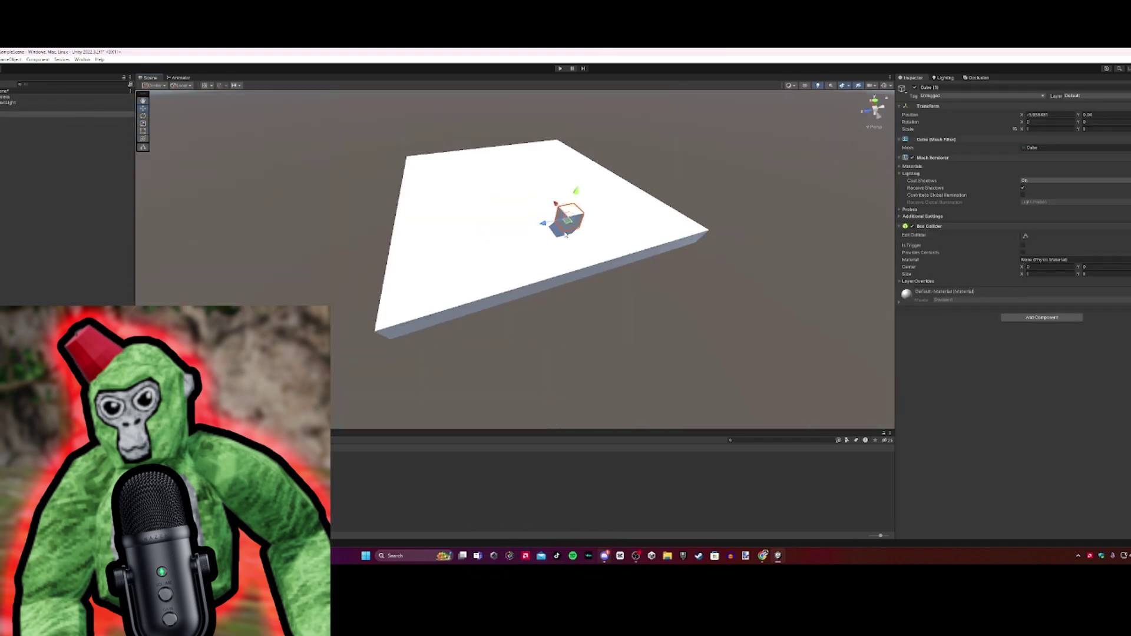
Stretch the small cube into a longer low block, duplicate it, and set the copy's X scale to 2.
{"action": "key", "text": "t"}
{"action": "left_click_drag", "start_coordinate": [564, 222], "coordinate": [505, 250]}
{"action": "key", "text": "ctrl+d"}
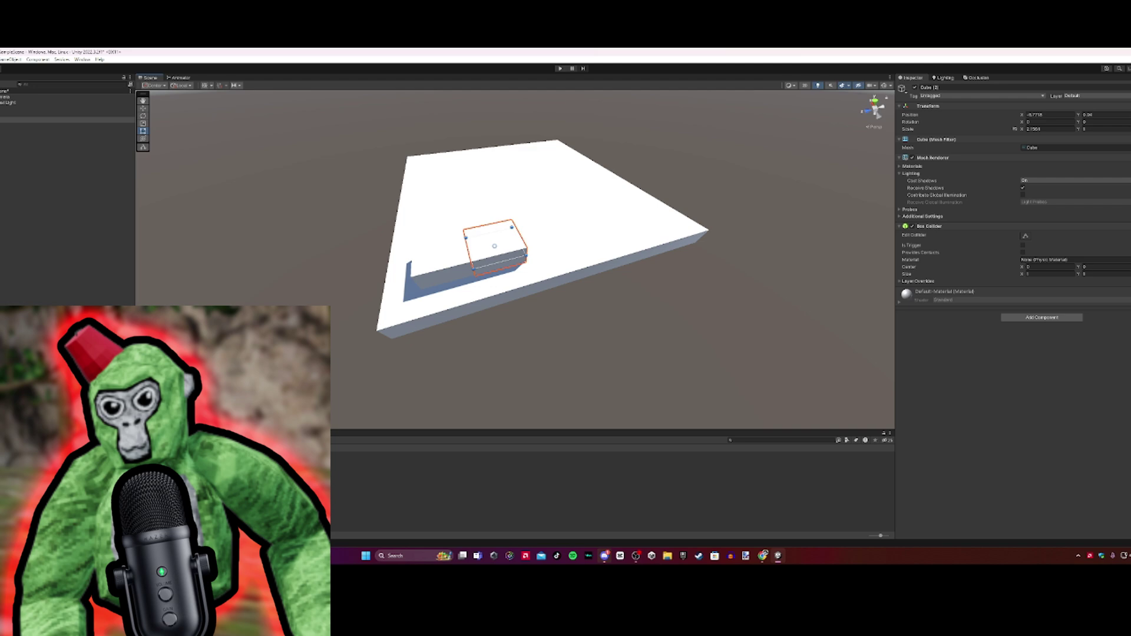
{"action": "left_click", "coordinate": [1049, 129]}
{"action": "type", "text": "2"}
Make the copied block taller, then duplicate it and place the new copy beside it in the row.
{"action": "right_click_drag", "start_coordinate": [625, 180], "coordinate": [489, 206]}
{"action": "left_click_drag", "start_coordinate": [489, 206], "coordinate": [489, 180]}
{"action": "right_click_drag", "start_coordinate": [542, 240], "coordinate": [495, 224]}
{"action": "key", "text": "ctrl+d"}
{"action": "left_click_drag", "start_coordinate": [495, 224], "coordinate": [549, 221]}
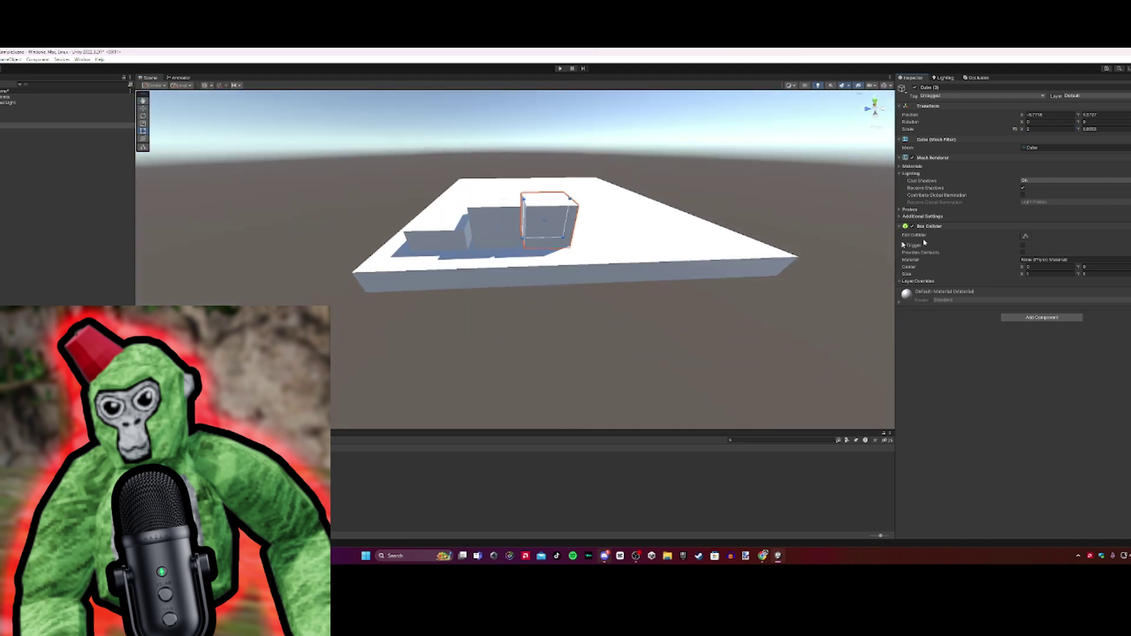
Make the third block the tallest of the row and shift the middle block slightly to adjust its position.
{"action": "right_click_drag", "start_coordinate": [727, 236], "coordinate": [534, 147]}
{"action": "left_click_drag", "start_coordinate": [533, 147], "coordinate": [534, 100]}
{"action": "right_click_drag", "start_coordinate": [533, 101], "coordinate": [569, 270]}
{"action": "left_click", "coordinate": [570, 272]}
{"action": "key", "text": "w"}
{"action": "left_click_drag", "start_coordinate": [554, 294], "coordinate": [557, 282]}
{"action": "right_click_drag", "start_coordinate": [557, 283], "coordinate": [619, 243]}
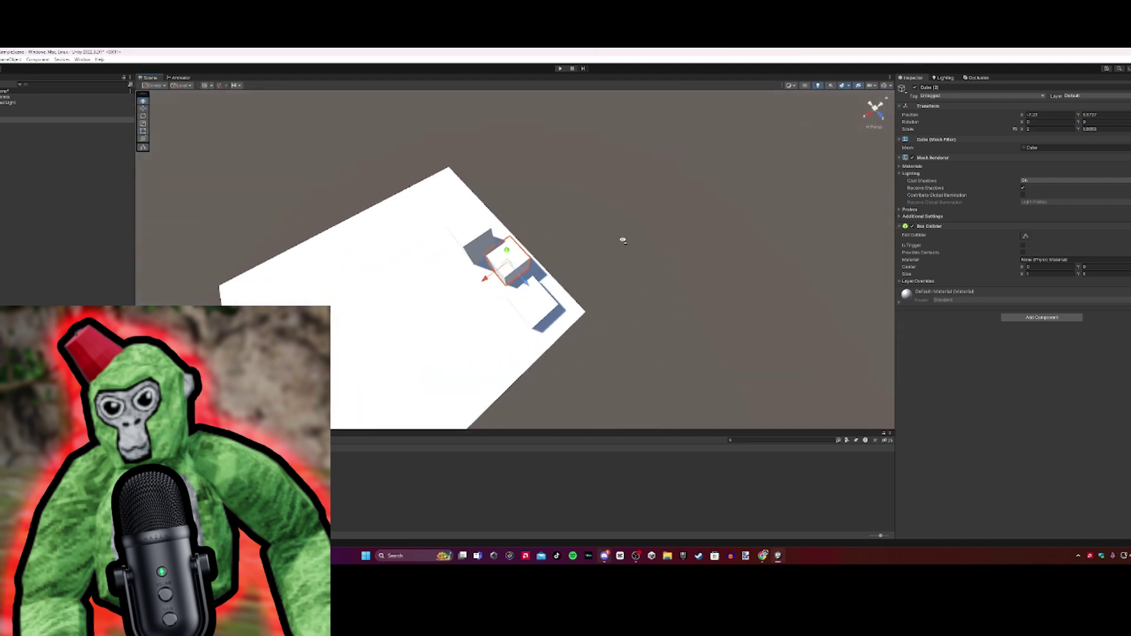
Duplicate a block of the row and move the copy across to the other side of the platform.
{"action": "left_click", "coordinate": [530, 306]}
{"action": "key", "text": "ctrl+d"}
{"action": "left_click_drag", "start_coordinate": [527, 308], "coordinate": [262, 285]}
{"action": "right_click_drag", "start_coordinate": [262, 285], "coordinate": [424, 254]}
Reshape the moved copy into a tall, thin wall.
{"action": "key", "text": "t"}
{"action": "left_click_drag", "start_coordinate": [469, 266], "coordinate": [439, 259]}
{"action": "right_click_drag", "start_coordinate": [439, 259], "coordinate": [448, 195]}
{"action": "left_click_drag", "start_coordinate": [448, 194], "coordinate": [338, 116]}
{"action": "right_click_drag", "start_coordinate": [338, 116], "coordinate": [318, 141]}
{"action": "left_click_drag", "start_coordinate": [319, 141], "coordinate": [306, 122]}
{"action": "right_click_drag", "start_coordinate": [306, 122], "coordinate": [484, 197]}
Duplicate the tall wall and place the copy parallel to it with a gap between them.
{"action": "key", "text": "w"}
{"action": "key", "text": "ctrl+d"}
{"action": "left_click_drag", "start_coordinate": [458, 222], "coordinate": [527, 230]}
{"action": "right_click_drag", "start_coordinate": [528, 229], "coordinate": [465, 212]}
{"action": "left_click_drag", "start_coordinate": [465, 212], "coordinate": [460, 210]}
Examine the blocks and the two walls on the platform from different angles.
{"action": "left_click", "coordinate": [606, 139]}
{"action": "right_click_drag", "start_coordinate": [606, 139], "coordinate": [522, 153]}
{"action": "left_click_drag", "start_coordinate": [522, 152], "coordinate": [651, 216], "text": "alt"}
{"action": "key", "text": "w"}
{"action": "mouse_move", "coordinate": [650, 216]}
{"action": "right_mouse_down"}
{"action": "mouse_move", "coordinate": [651, 189]}
{"action": "mouse_move", "coordinate": [651, 235]}
{"action": "right_mouse_up"}
{"action": "key", "text": "d"}
{"action": "right_click_drag", "start_coordinate": [342, 407], "coordinate": [420, 349]}
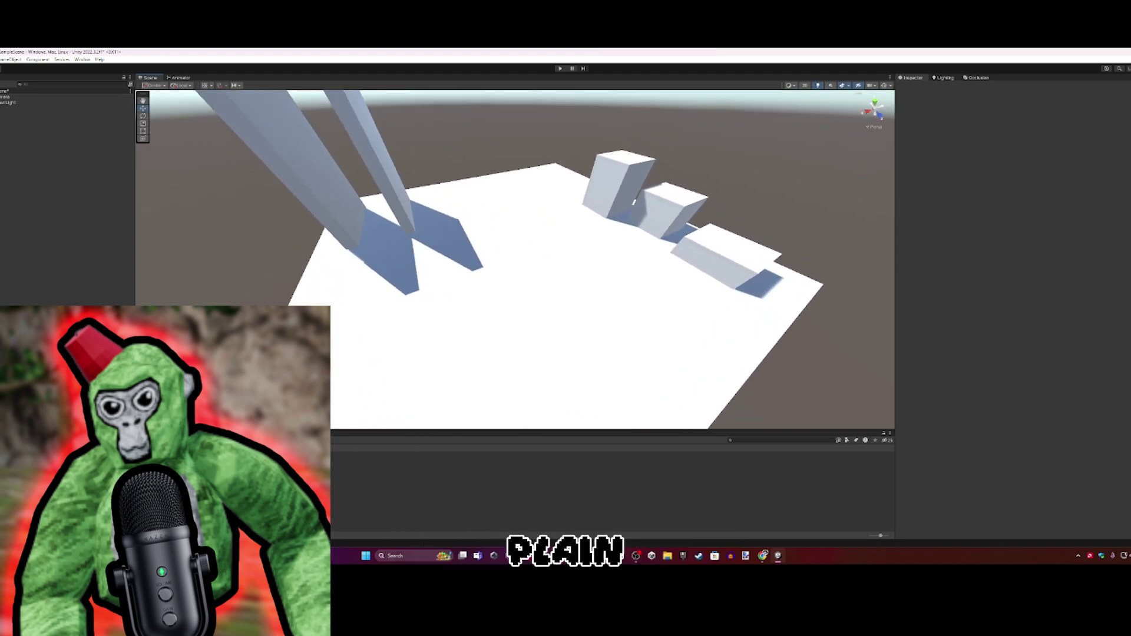
{"action": "right_click", "coordinate": [256, 282]}
{"action": "mouse_move", "coordinate": [318, 288]}
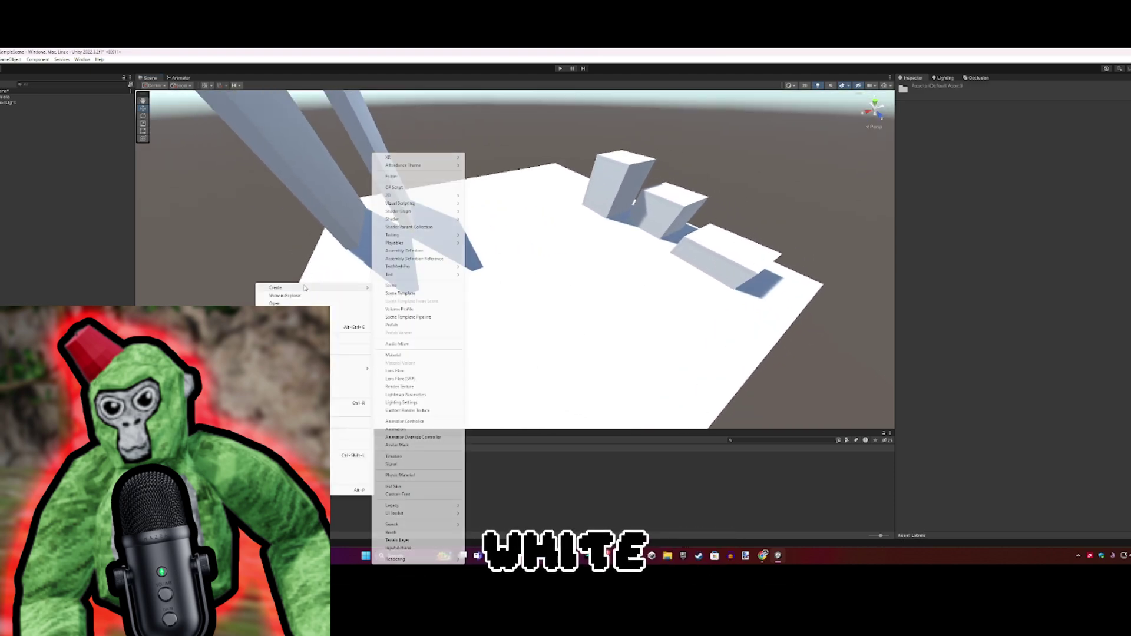
{"action": "left_click", "coordinate": [394, 356]}
{"action": "key", "text": "Delete"}
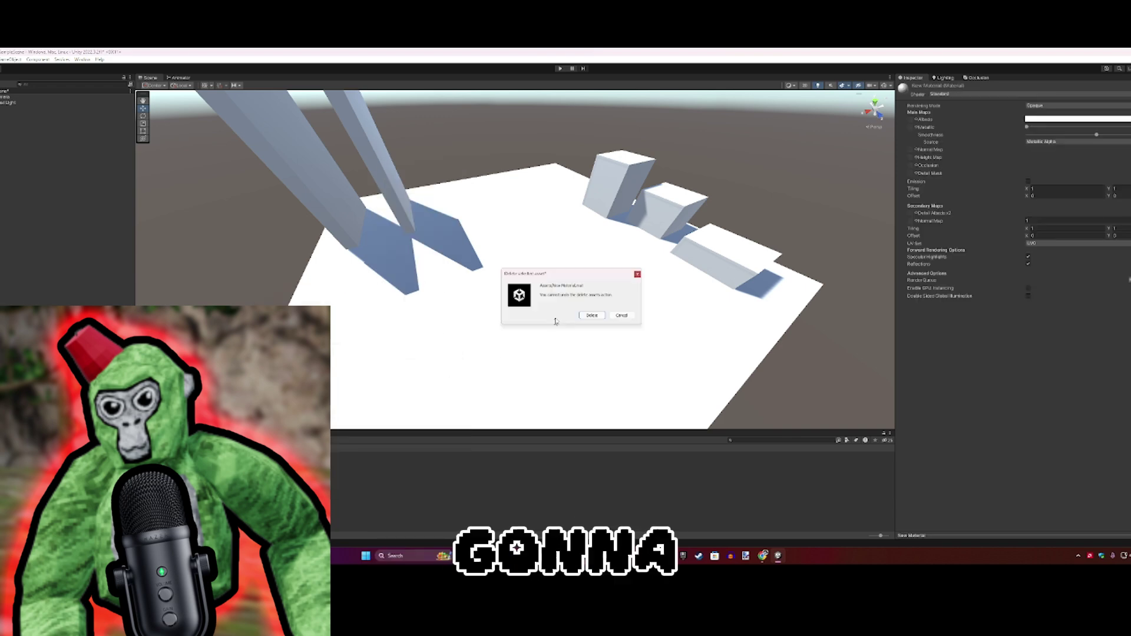
{"action": "left_click", "coordinate": [592, 316]}
{"action": "right_click", "coordinate": [219, 271]}
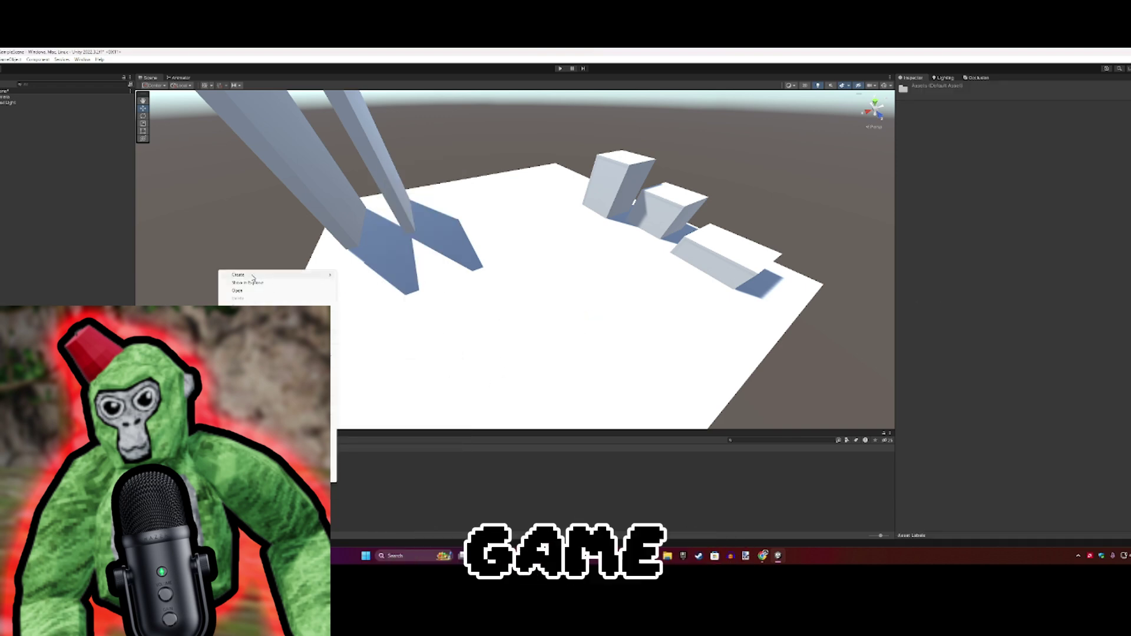
{"action": "mouse_move", "coordinate": [253, 277]}
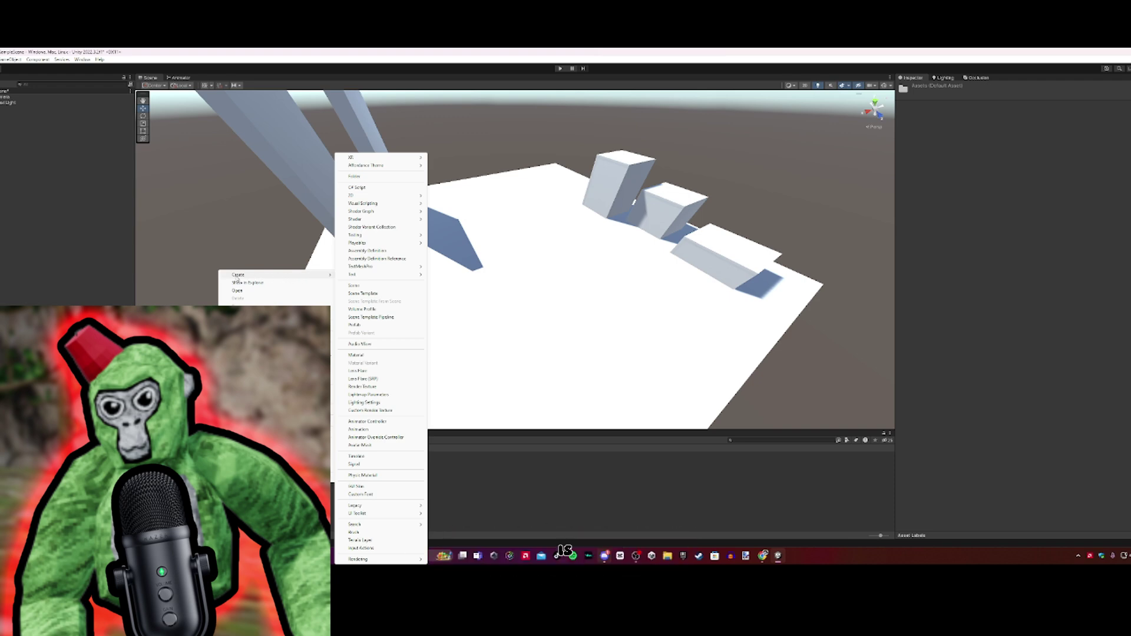
{"action": "right_click", "coordinate": [232, 514]}
{"action": "left_click", "coordinate": [232, 515]}
Create a material named blue with smoothness 0 and a blue albedo color.
{"action": "right_click", "coordinate": [211, 273]}
{"action": "mouse_move", "coordinate": [259, 278]}
{"action": "mouse_move", "coordinate": [368, 276]}
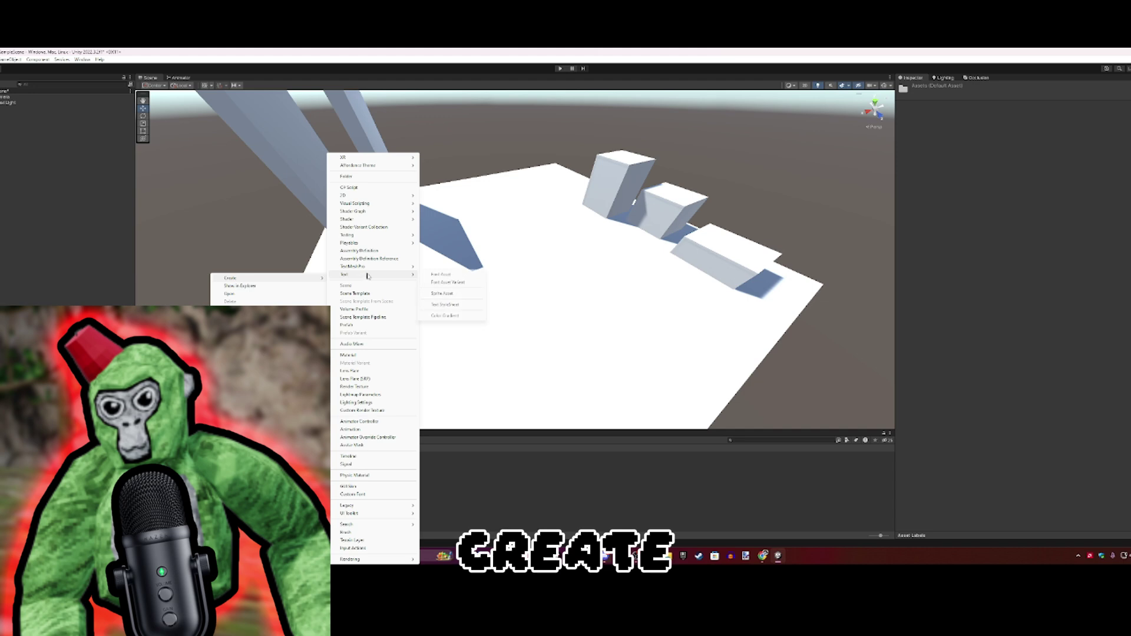
{"action": "left_click", "coordinate": [349, 355]}
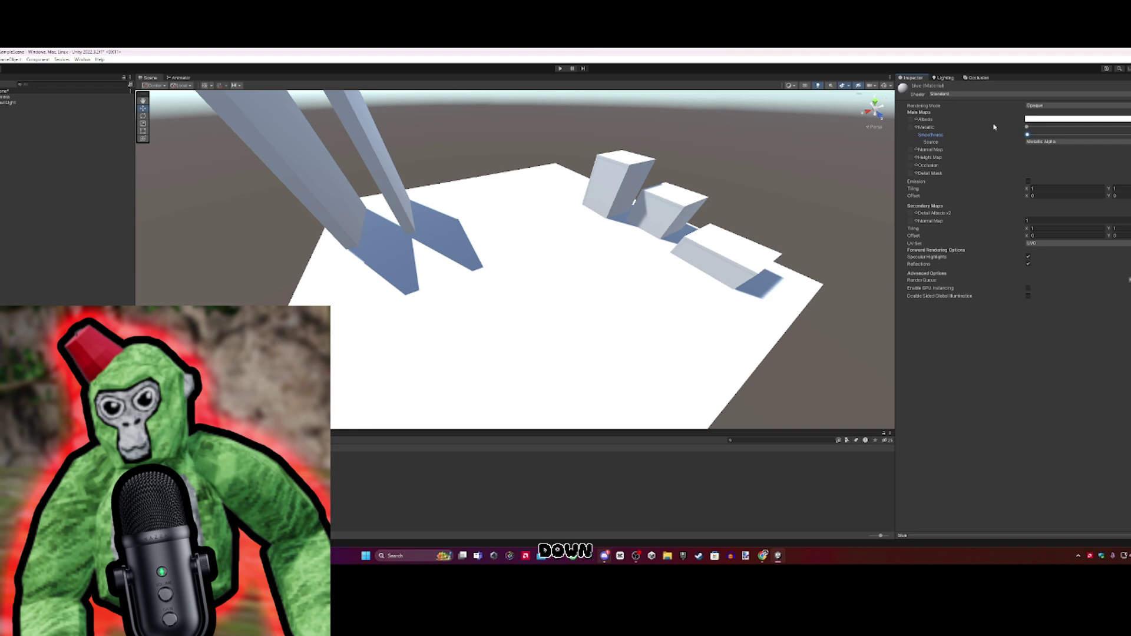
{"action": "left_click", "coordinate": [1036, 120]}
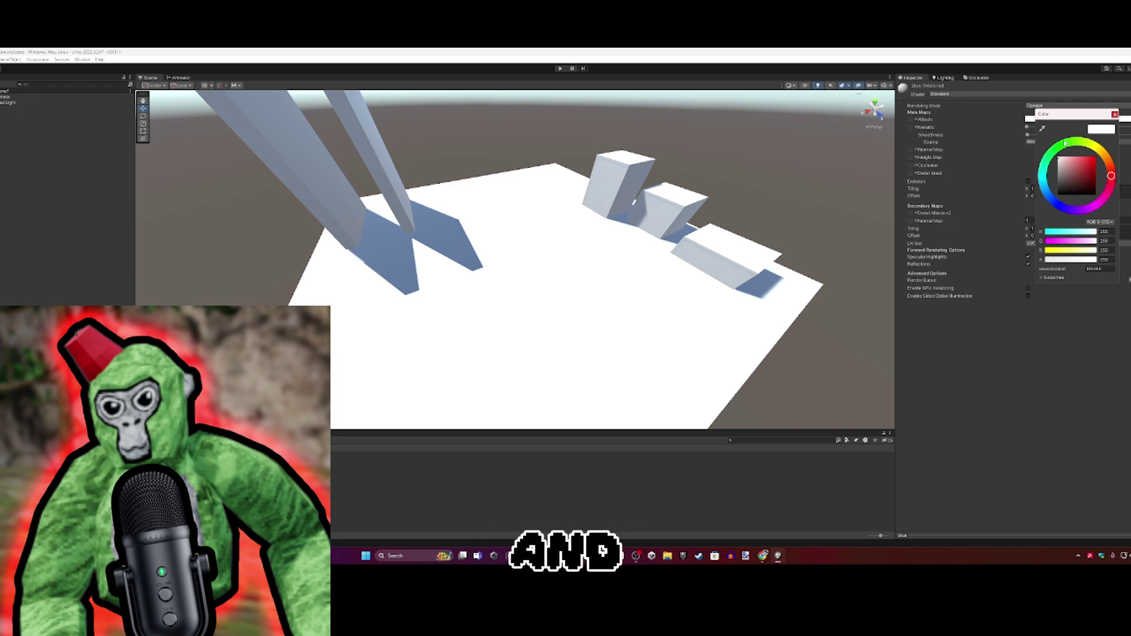
{"action": "left_click_drag", "start_coordinate": [1062, 195], "coordinate": [1095, 159]}
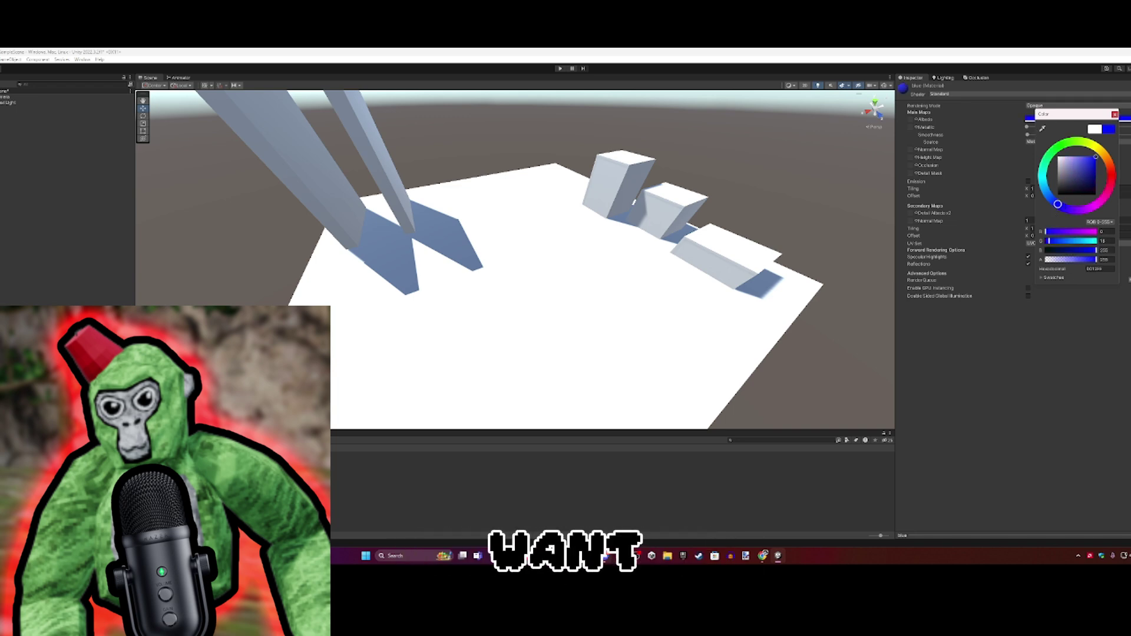
{"action": "left_click", "coordinate": [1063, 356]}
Apply the blue material to the three blocks in the row.
{"action": "left_click_drag", "start_coordinate": [622, 346], "coordinate": [400, 368], "text": "alt"}
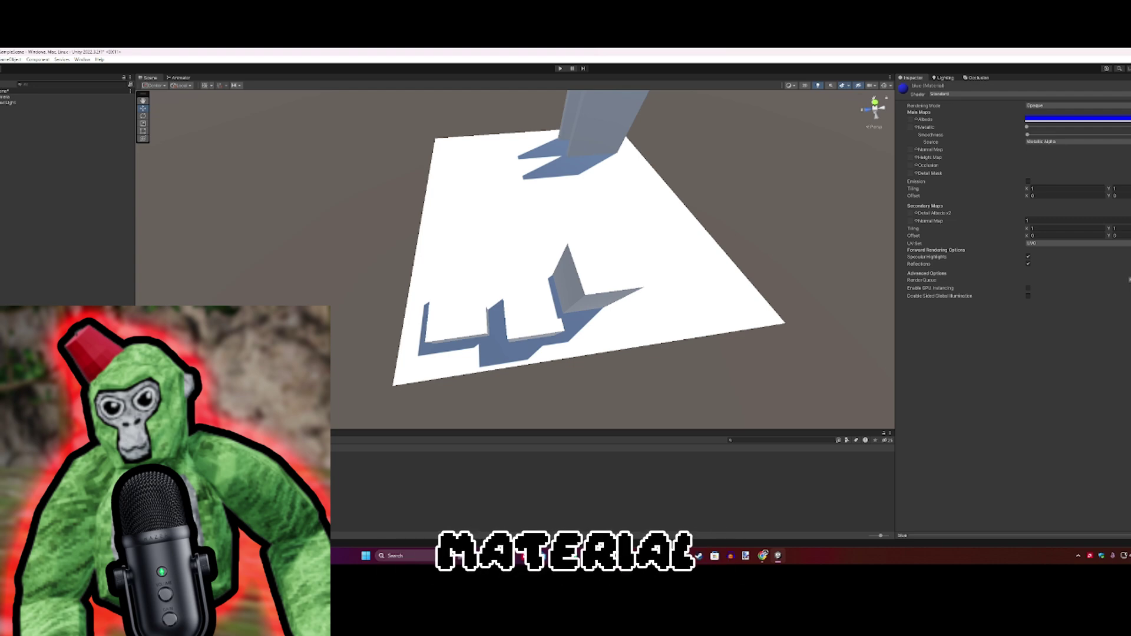
{"action": "left_click_drag", "start_coordinate": [194, 472], "coordinate": [476, 318]}
{"action": "left_click_drag", "start_coordinate": [195, 472], "coordinate": [535, 318]}
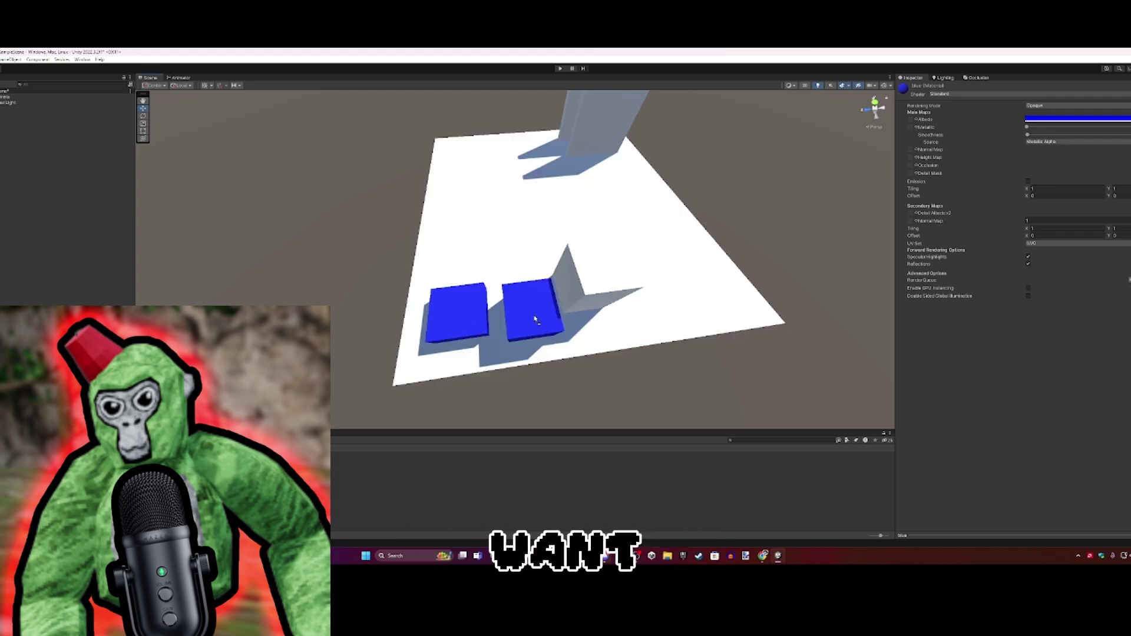
{"action": "left_click_drag", "start_coordinate": [195, 472], "coordinate": [652, 263]}
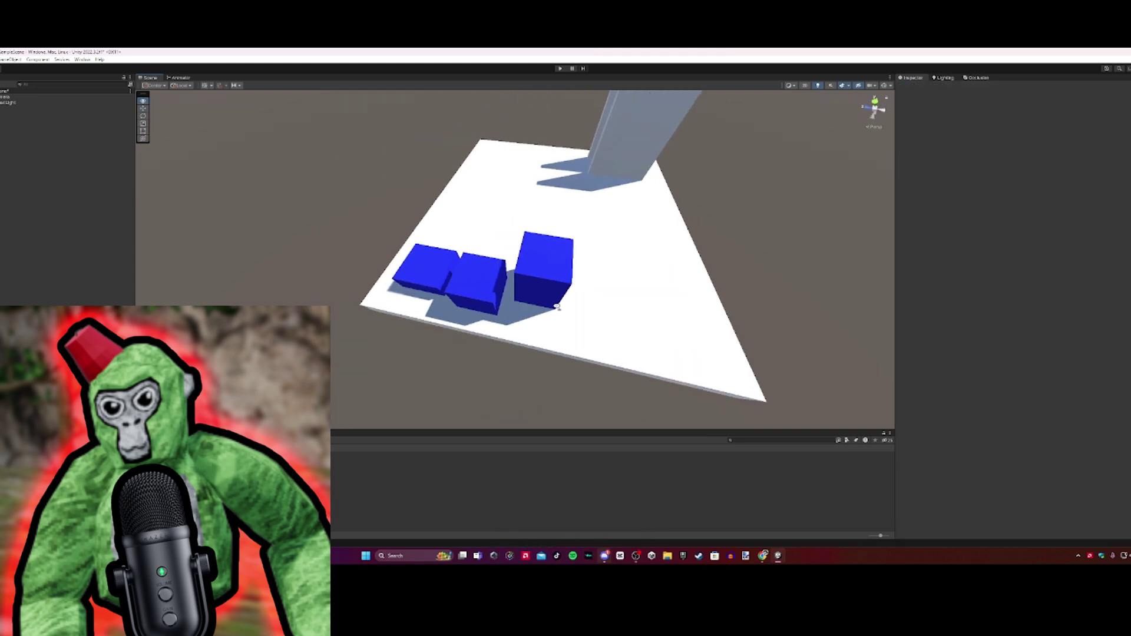
Create a material named red with smoothness 0 and a red albedo color.
{"action": "left_click_drag", "start_coordinate": [557, 307], "coordinate": [707, 298], "text": "alt"}
{"action": "right_click", "coordinate": [415, 515]}
{"action": "mouse_move", "coordinate": [437, 308]}
{"action": "left_click", "coordinate": [572, 355]}
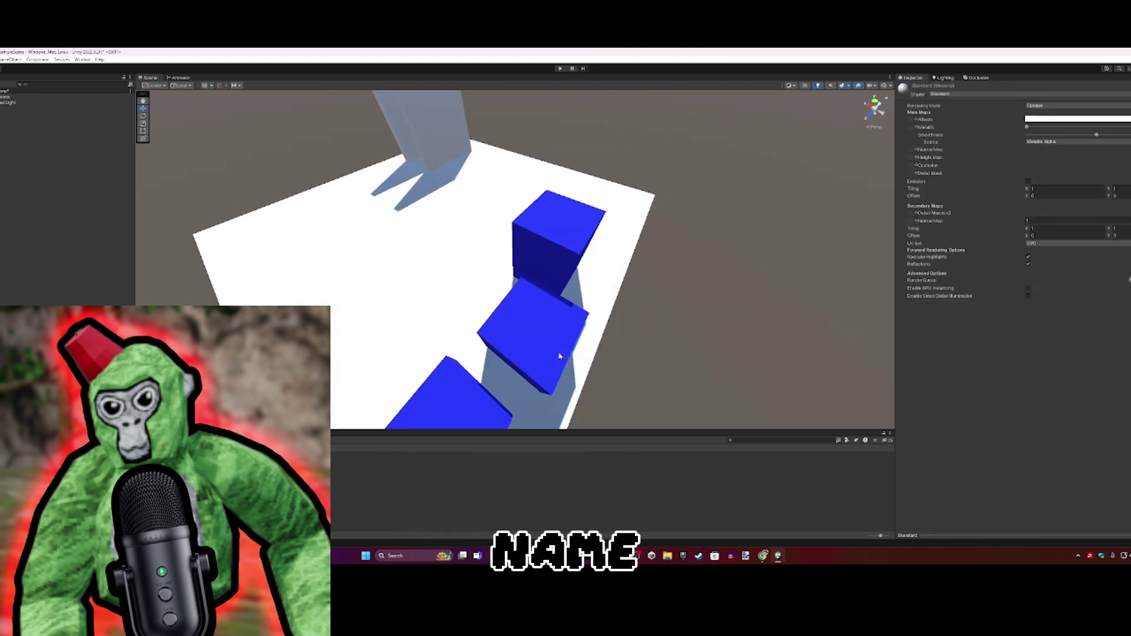
{"action": "type", "text": "red"}
{"action": "key", "text": "Return"}
{"action": "left_click", "coordinate": [1052, 120]}
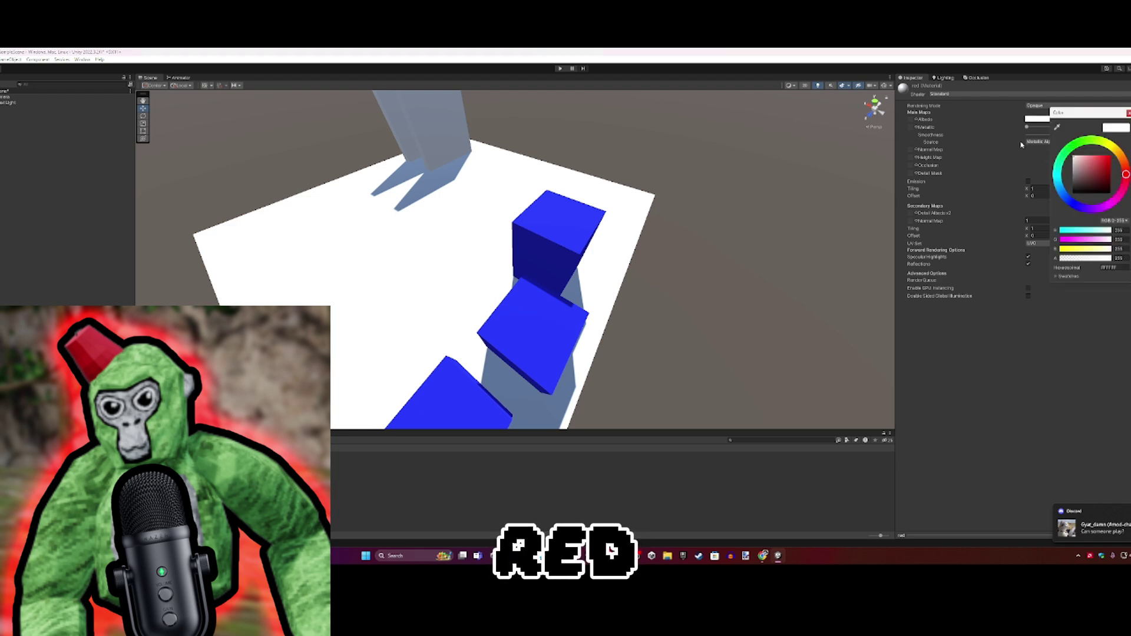
{"action": "left_click", "coordinate": [1110, 159]}
{"action": "left_click", "coordinate": [1047, 177]}
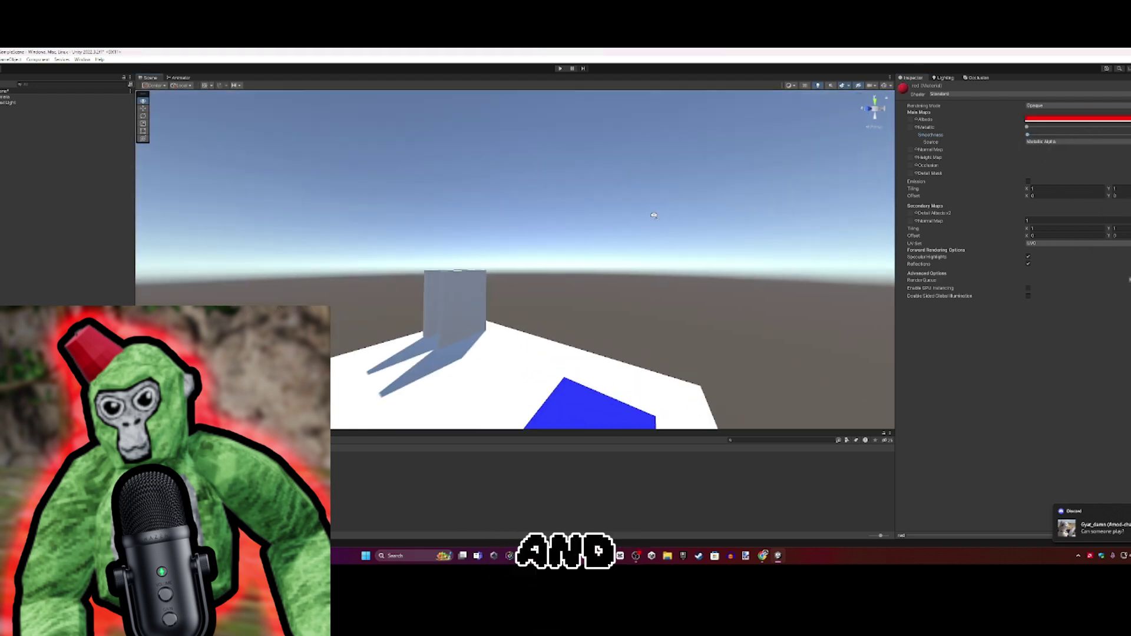
Apply the red material to the two tall walls.
{"action": "right_click_drag", "start_coordinate": [652, 228], "coordinate": [686, 265]}
{"action": "left_click_drag", "start_coordinate": [195, 472], "coordinate": [514, 292]}
{"action": "left_click_drag", "start_coordinate": [195, 472], "coordinate": [459, 260]}
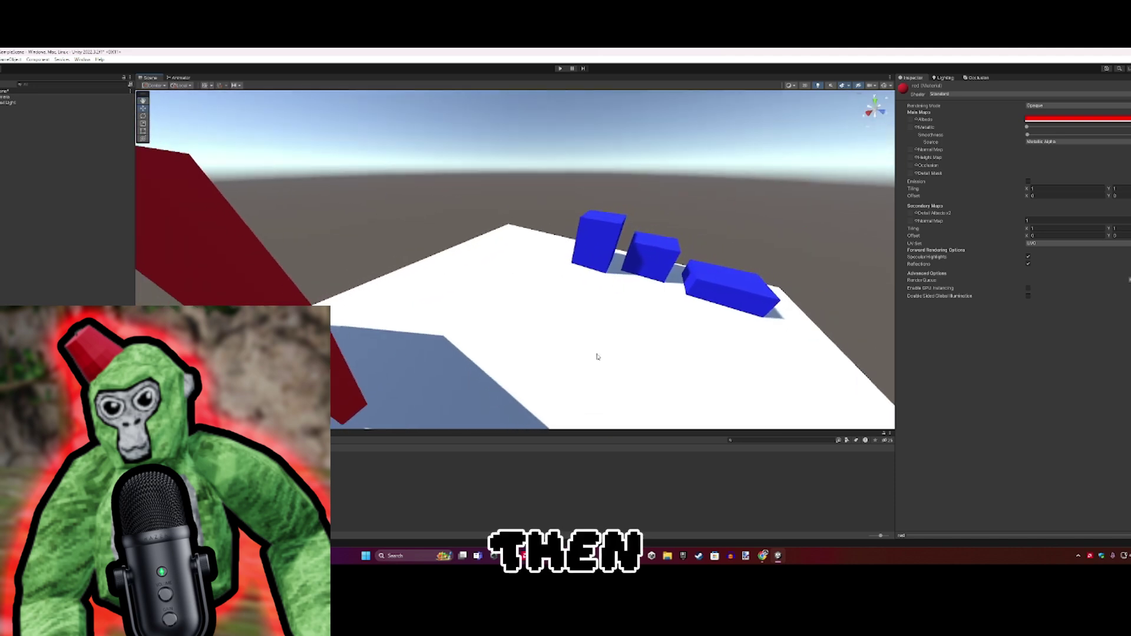
Create a material named green with smoothness 0 and a bright green albedo, and apply it to the platform.
{"action": "right_click", "coordinate": [369, 296]}
{"action": "mouse_move", "coordinate": [413, 301]}
{"action": "left_click", "coordinate": [518, 355]}
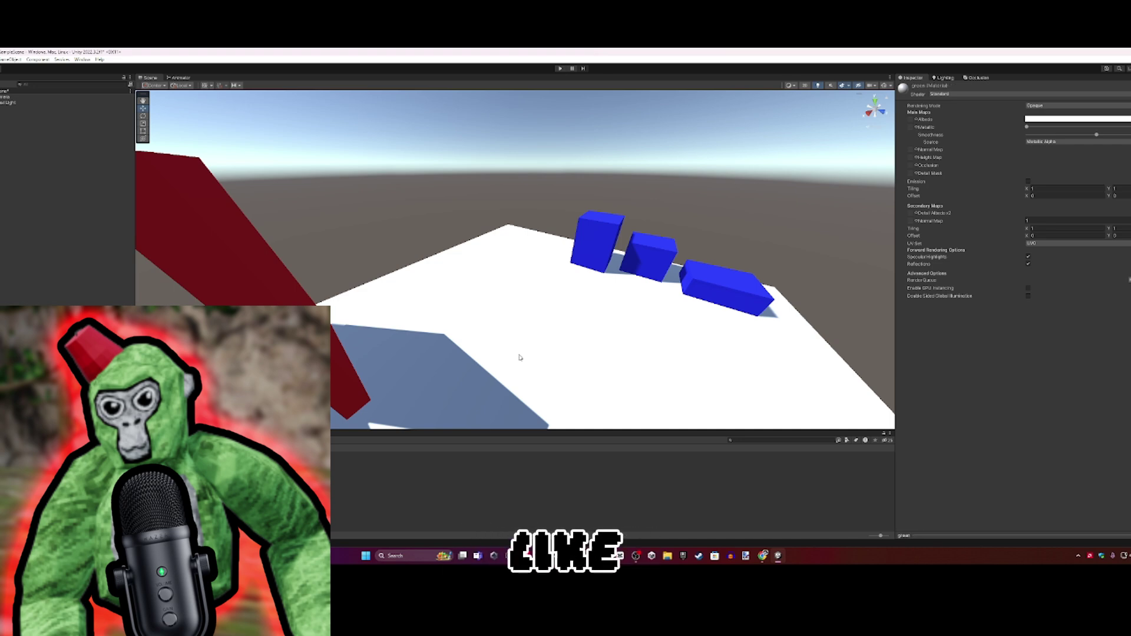
{"action": "left_click_drag", "start_coordinate": [1059, 135], "coordinate": [1027, 135]}
{"action": "left_click", "coordinate": [1058, 119]}
{"action": "mouse_move", "coordinate": [1070, 165]}
{"action": "left_mouse_down"}
{"action": "mouse_move", "coordinate": [1097, 143]}
{"action": "mouse_move", "coordinate": [1118, 155]}
{"action": "left_mouse_up"}
{"action": "left_click", "coordinate": [1027, 332]}
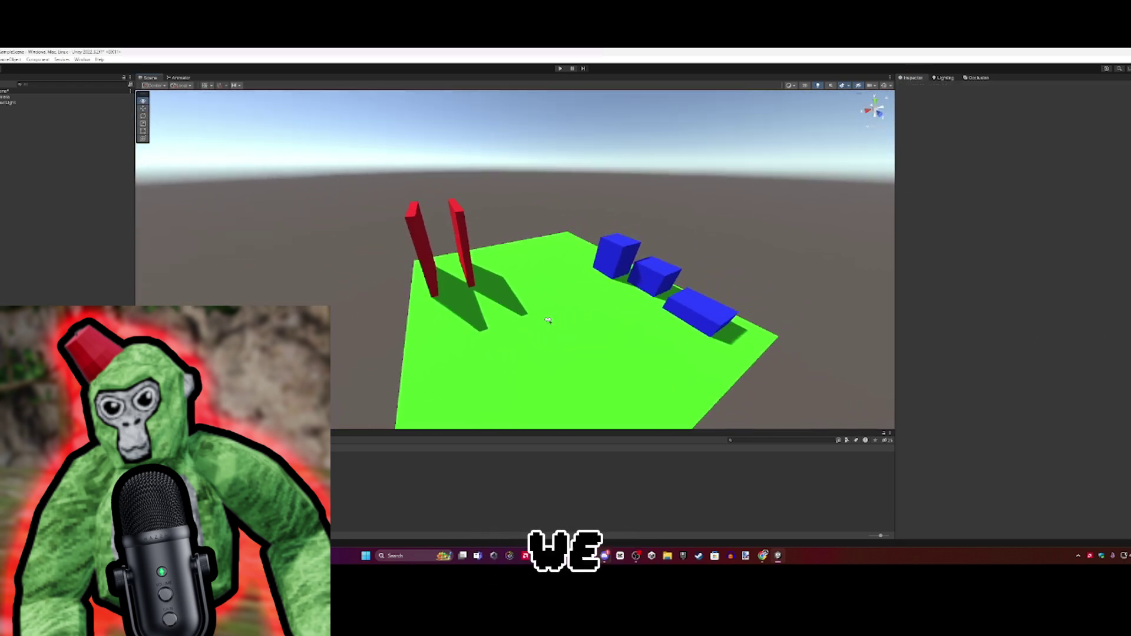
Duplicate the blue block and place the copies to extend the row toward the red walls.
{"action": "left_click_drag", "start_coordinate": [548, 320], "coordinate": [517, 322], "text": "alt"}
{"action": "scroll", "coordinate": [516, 321], "scroll_direction": "up", "scroll_amount": 5}
{"action": "scroll", "coordinate": [516, 322], "scroll_direction": "up", "scroll_amount": 1}
{"action": "left_click_drag", "start_coordinate": [467, 270], "coordinate": [516, 247], "text": "alt"}
{"action": "scroll", "coordinate": [568, 245], "scroll_direction": "up", "scroll_amount": 3}
{"action": "left_click", "coordinate": [439, 218]}
{"action": "left_click_drag", "start_coordinate": [439, 218], "coordinate": [575, 282], "text": "alt"}
{"action": "scroll", "coordinate": [554, 247], "scroll_direction": "down", "scroll_amount": 3}
{"action": "key", "text": "ctrl+d"}
{"action": "left_click_drag", "start_coordinate": [542, 209], "coordinate": [494, 216]}
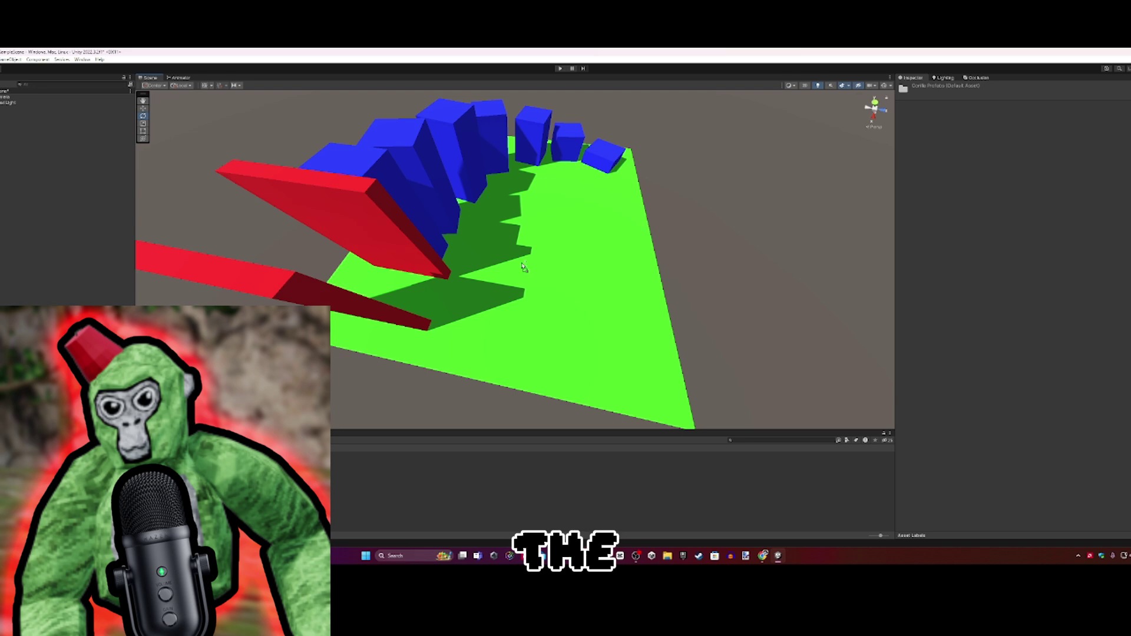
Place the Gorilla Rig prefab on the green platform and raise it above the ground.
{"action": "left_click_drag", "start_coordinate": [540, 265], "coordinate": [542, 265]}
{"action": "right_click_drag", "start_coordinate": [541, 265], "coordinate": [658, 187]}
{"action": "key", "text": "w"}
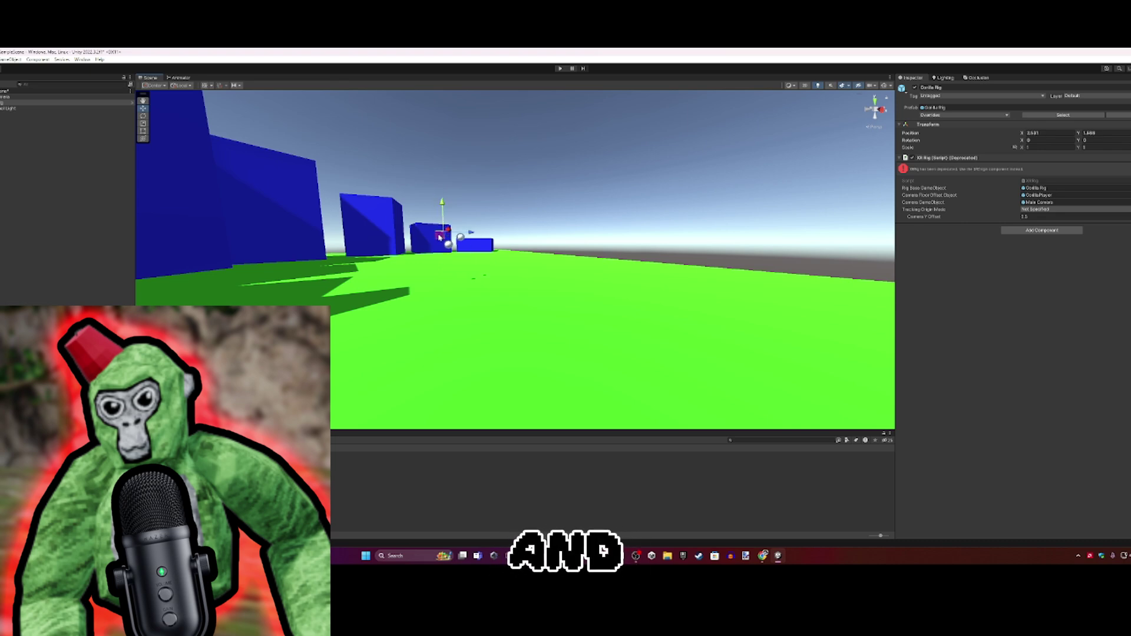
{"action": "left_click_drag", "start_coordinate": [439, 238], "coordinate": [443, 208]}
{"action": "key", "text": "d"}
{"action": "right_click_drag", "start_coordinate": [443, 208], "coordinate": [619, 220]}
{"action": "key", "text": "s"}
{"action": "key", "text": "a"}
{"action": "key", "text": "w"}
{"action": "key", "text": "s"}
{"action": "left_click", "coordinate": [734, 257]}
{"action": "right_click_drag", "start_coordinate": [733, 257], "coordinate": [702, 256]}
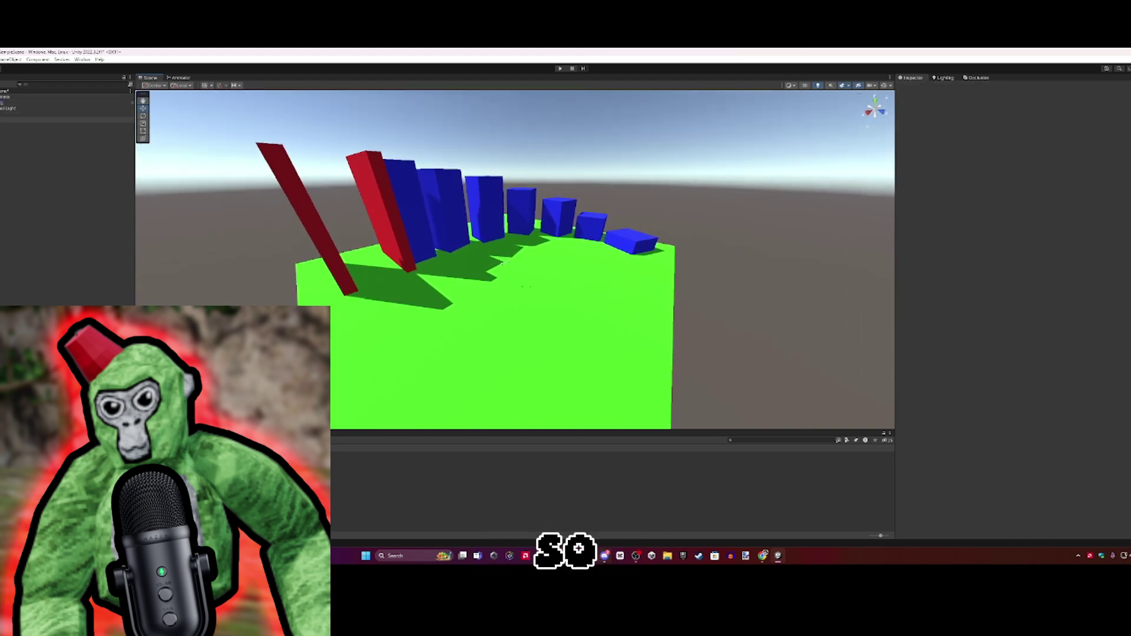
Select the green platform with all the red and blue blocks and scale them down together to suit the player's size.
{"action": "left_click", "coordinate": [64, 114]}
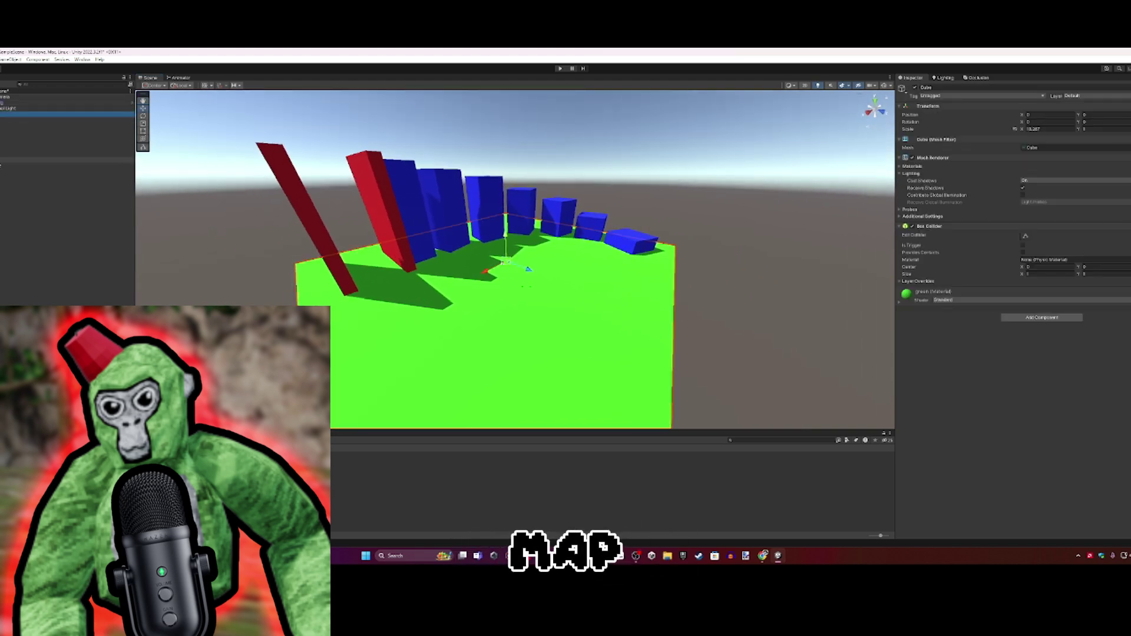
{"action": "left_click", "coordinate": [65, 166], "text": "shift"}
{"action": "left_click", "coordinate": [65, 115]}
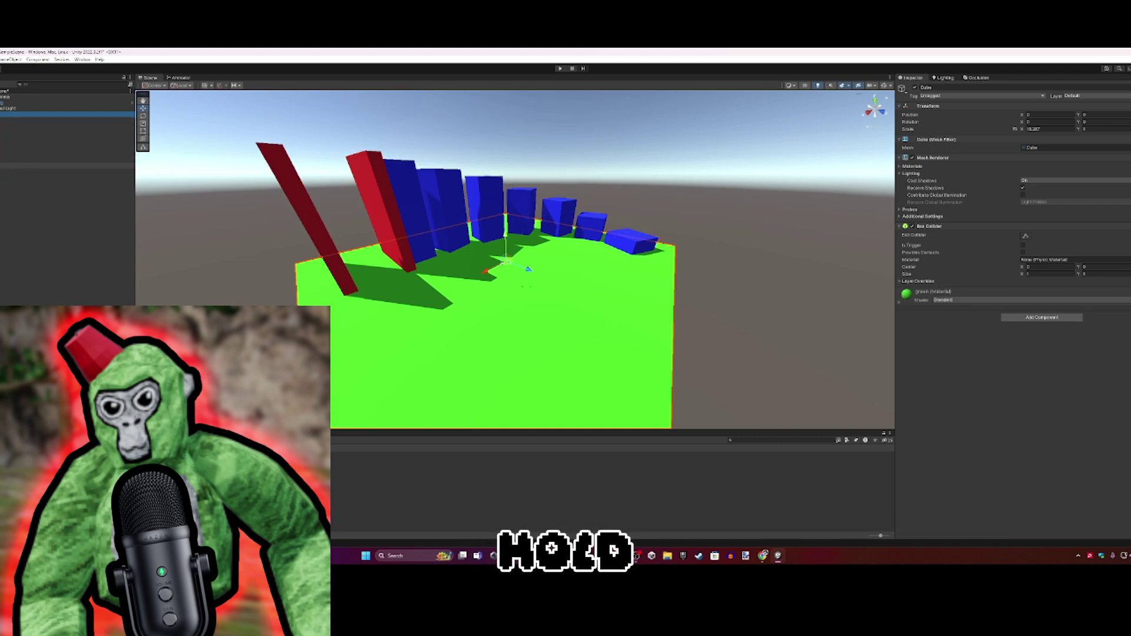
{"action": "left_click", "coordinate": [65, 166], "text": "shift"}
{"action": "left_click", "coordinate": [143, 123]}
{"action": "mouse_move", "coordinate": [522, 241]}
{"action": "right_mouse_down"}
{"action": "mouse_move", "coordinate": [428, 242]}
{"action": "mouse_move", "coordinate": [442, 218]}
{"action": "mouse_move", "coordinate": [522, 231]}
{"action": "right_mouse_up"}
{"action": "scroll", "coordinate": [523, 231], "scroll_direction": "down", "scroll_amount": 3}
{"action": "left_click_drag", "start_coordinate": [522, 231], "coordinate": [436, 222], "text": "alt"}
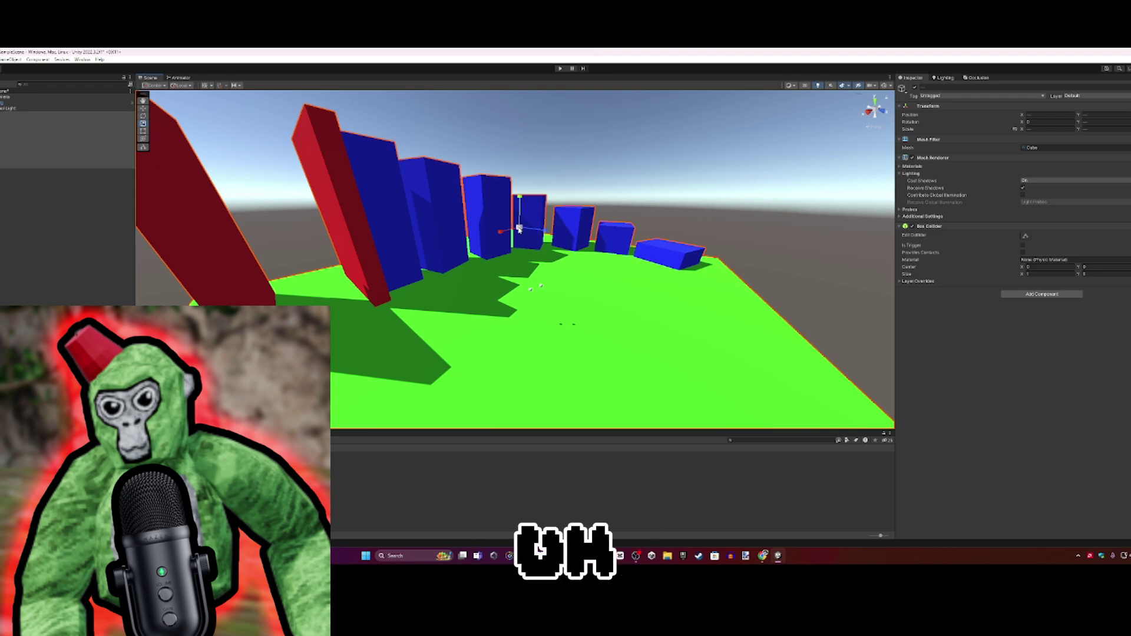
{"action": "left_click_drag", "start_coordinate": [519, 229], "coordinate": [505, 233], "text": "alt"}
{"action": "scroll", "coordinate": [503, 233], "scroll_direction": "down", "scroll_amount": 6}
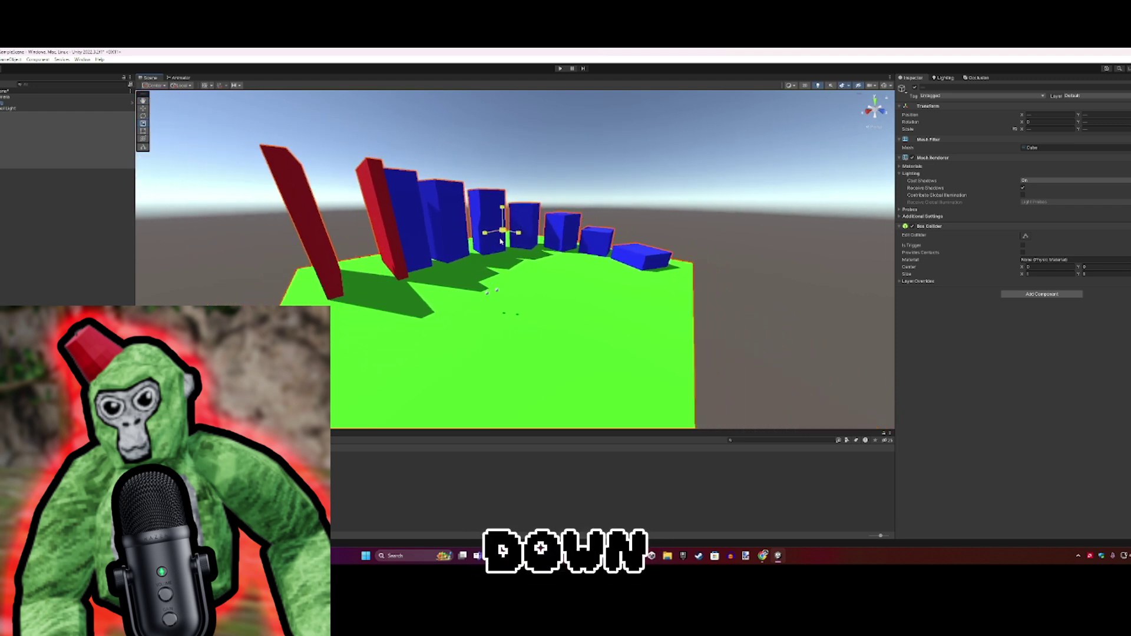
{"action": "scroll", "coordinate": [500, 249], "scroll_direction": "down", "scroll_amount": 4}
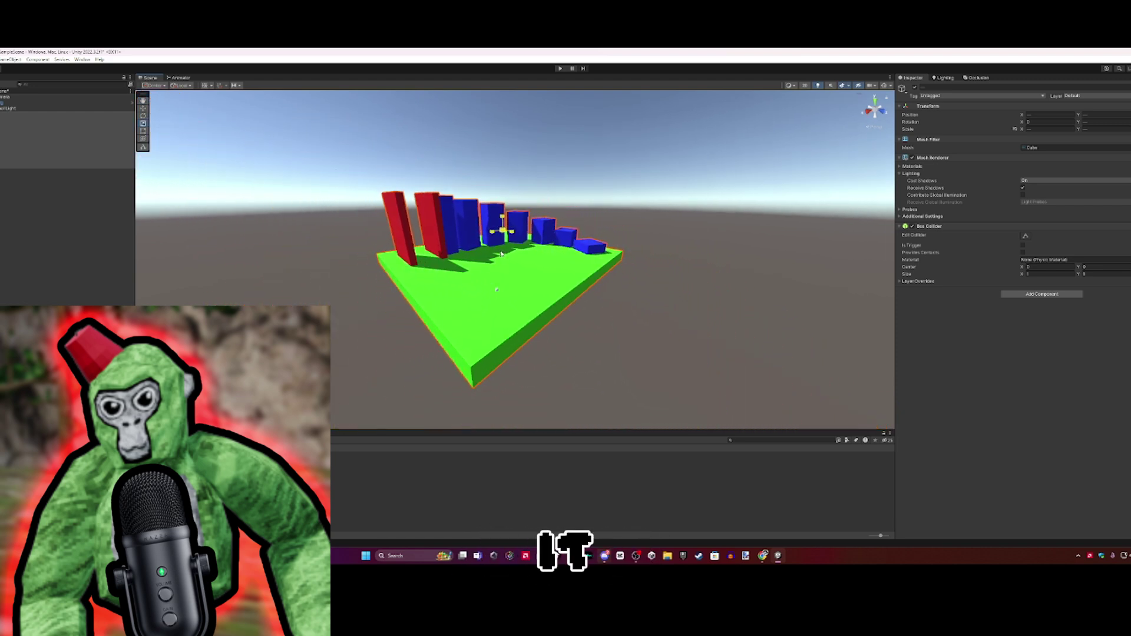
{"action": "scroll", "coordinate": [502, 253], "scroll_direction": "up", "scroll_amount": 4}
Shift the selected map blocks and platform slightly relative to the Gorilla Rig.
{"action": "right_click_drag", "start_coordinate": [330, 164], "coordinate": [514, 198]}
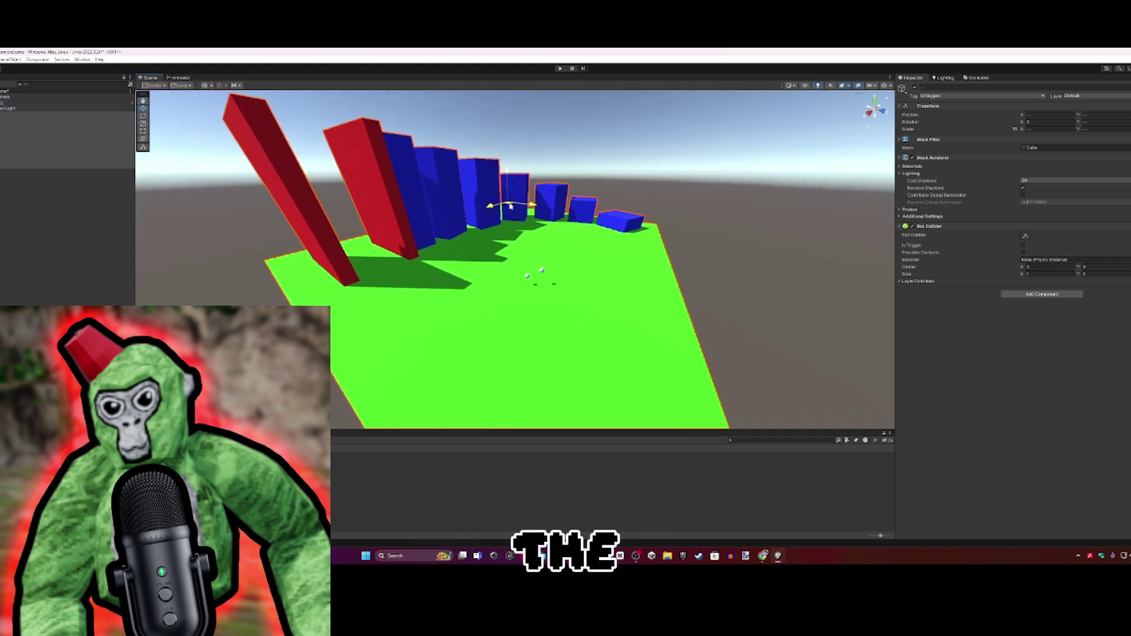
{"action": "left_click_drag", "start_coordinate": [510, 208], "coordinate": [504, 202]}
{"action": "right_click_drag", "start_coordinate": [504, 202], "coordinate": [535, 126]}
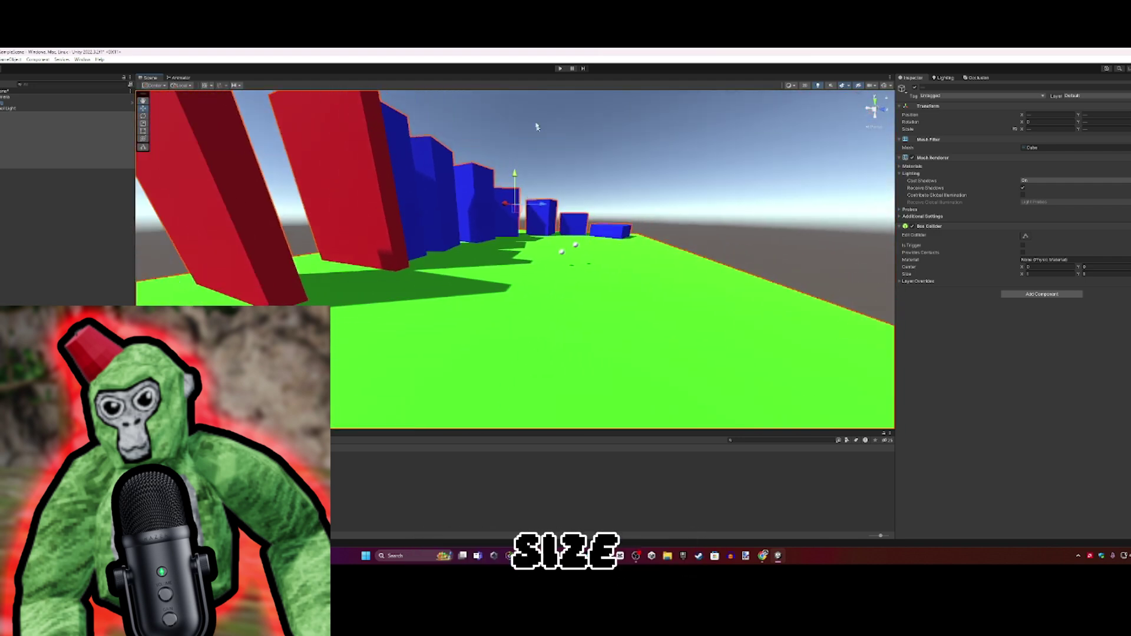
Run the scene in Play mode and inspect the GorillaPlayer and Gorilla Rig objects on the platform.
{"action": "left_click", "coordinate": [561, 69]}
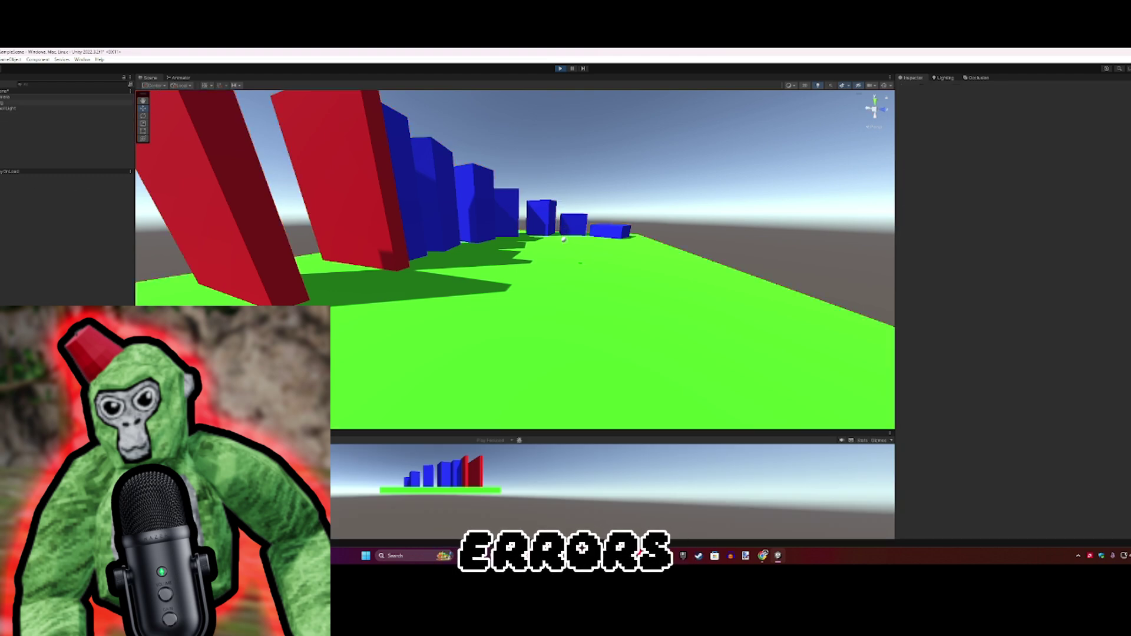
{"action": "left_click", "coordinate": [21, 121]}
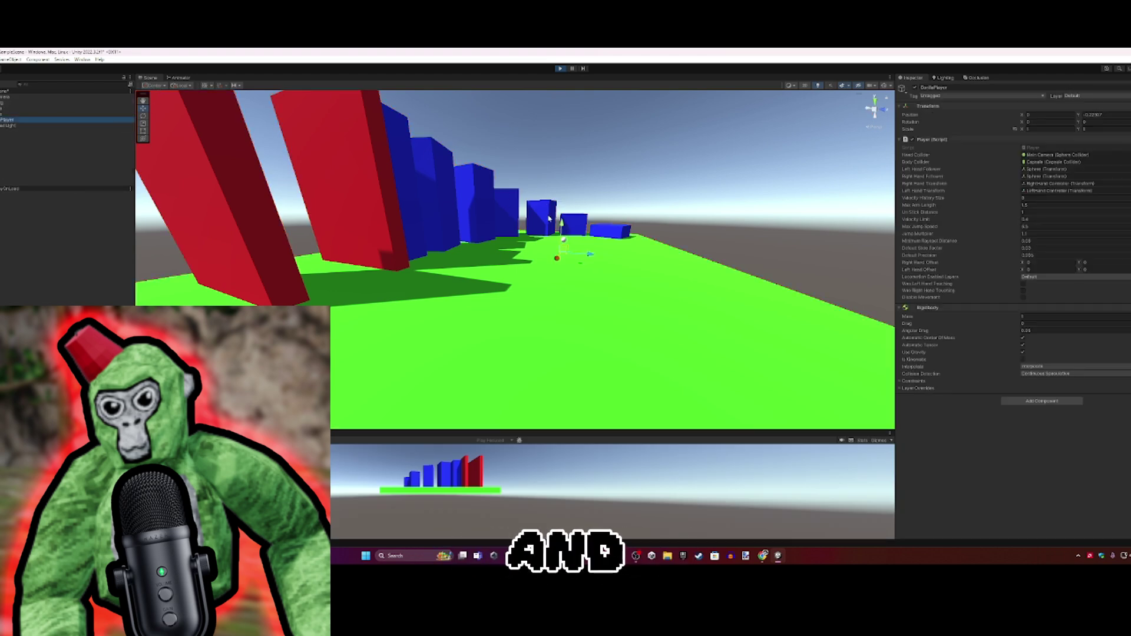
{"action": "right_click_drag", "start_coordinate": [548, 218], "coordinate": [497, 300]}
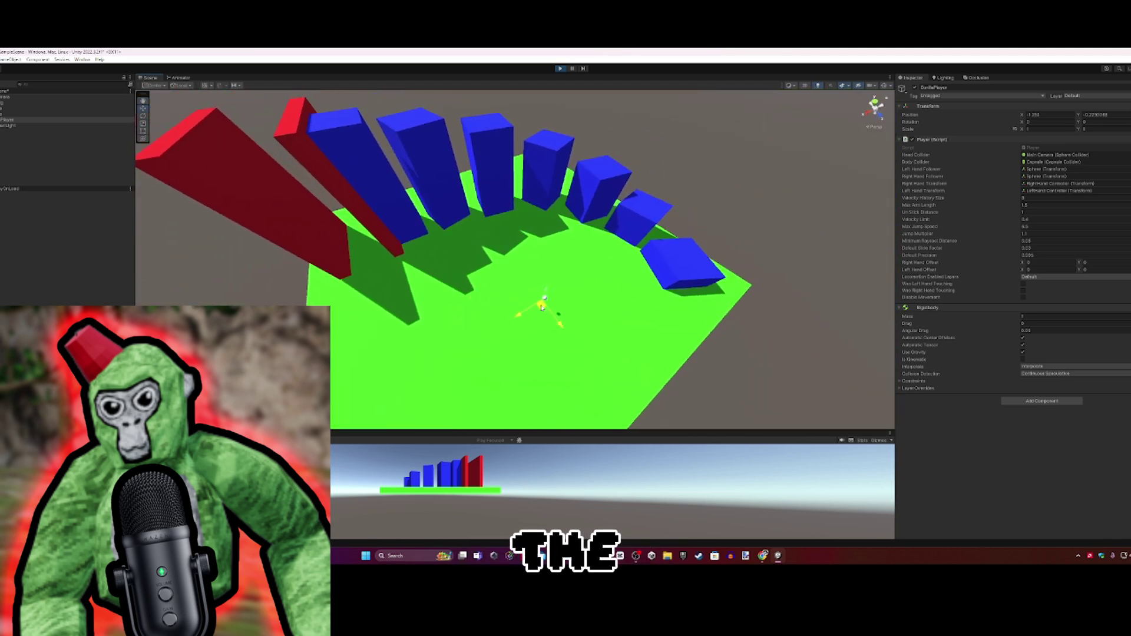
{"action": "right_click_drag", "start_coordinate": [555, 299], "coordinate": [530, 298]}
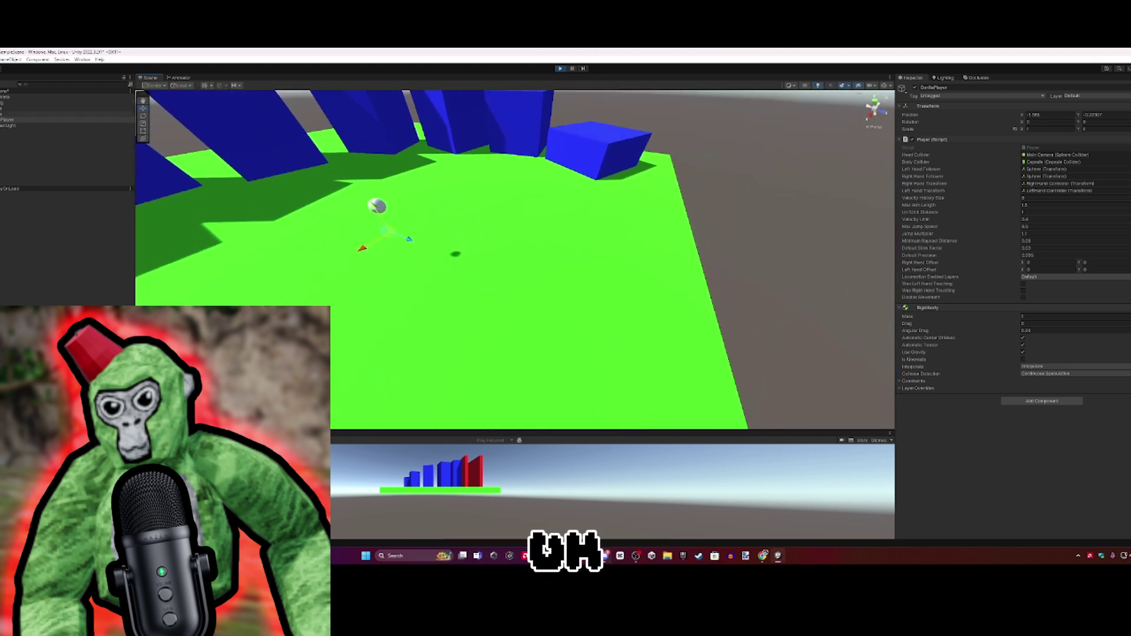
{"action": "left_click", "coordinate": [5, 103]}
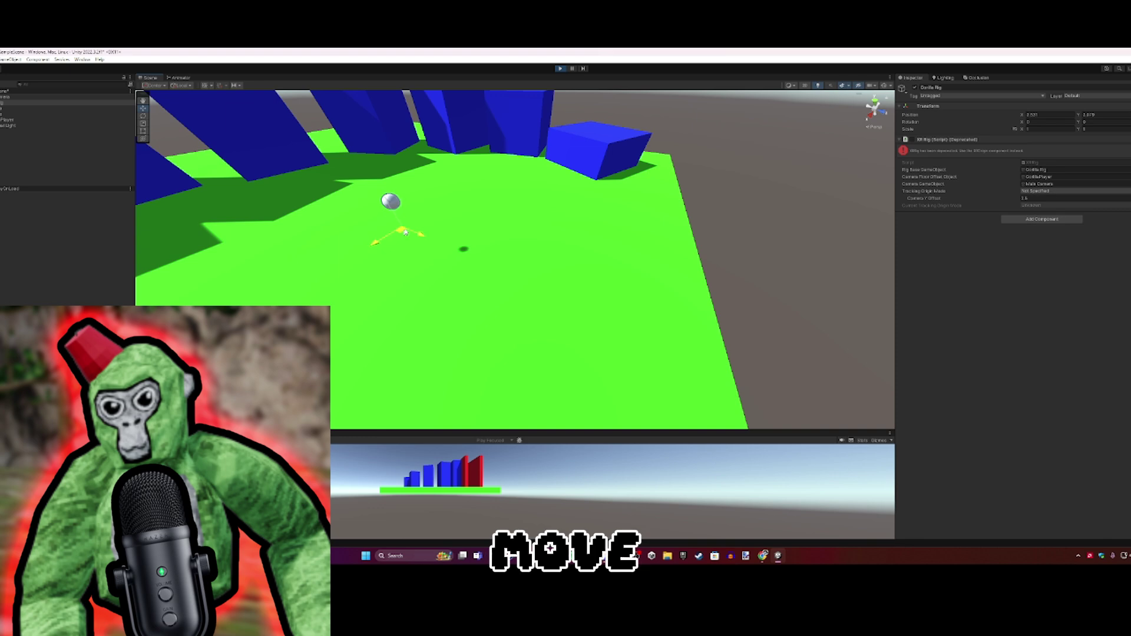
{"action": "left_click", "coordinate": [16, 120]}
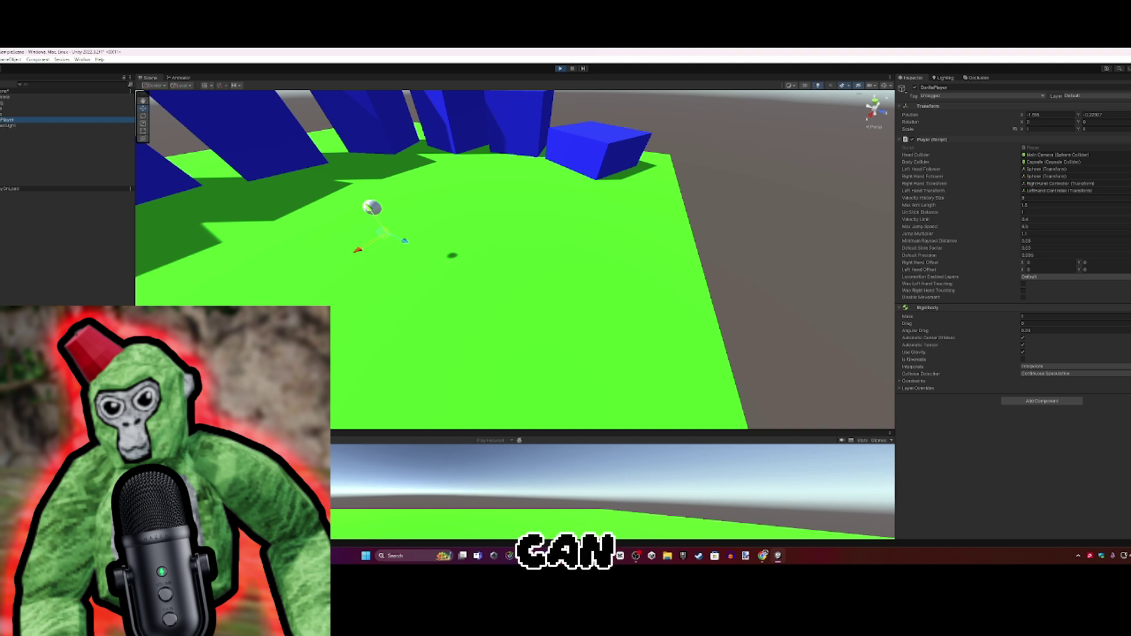
Expand GorillaPlayer and move its RightHand Controller around the scene to test the player's locomotion.
{"action": "key", "text": "Right"}
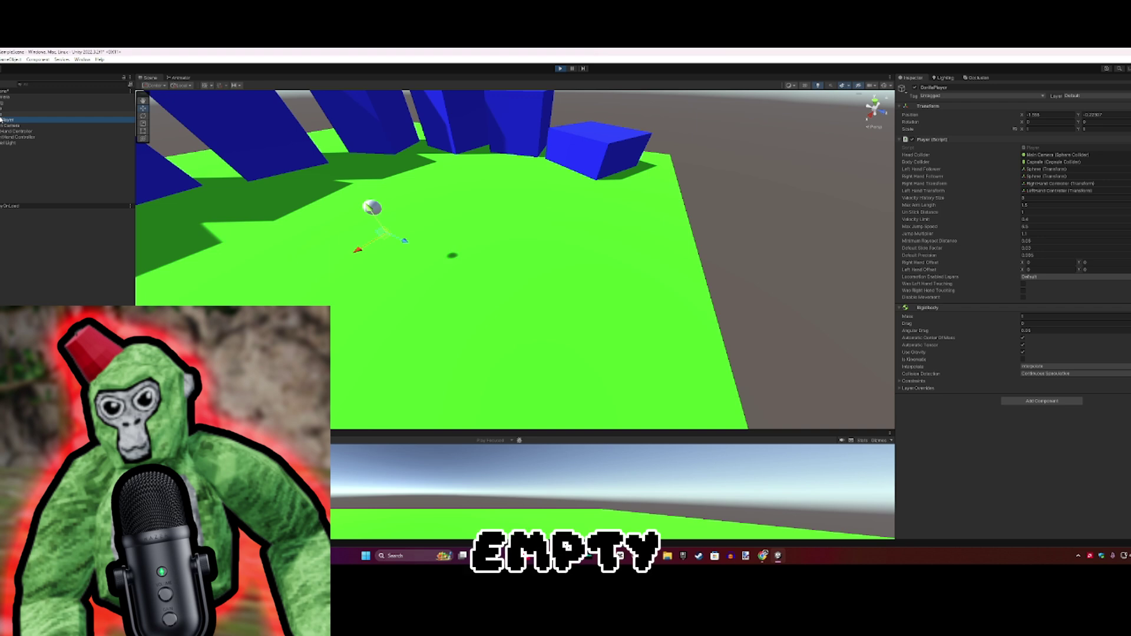
{"action": "left_click", "coordinate": [21, 132]}
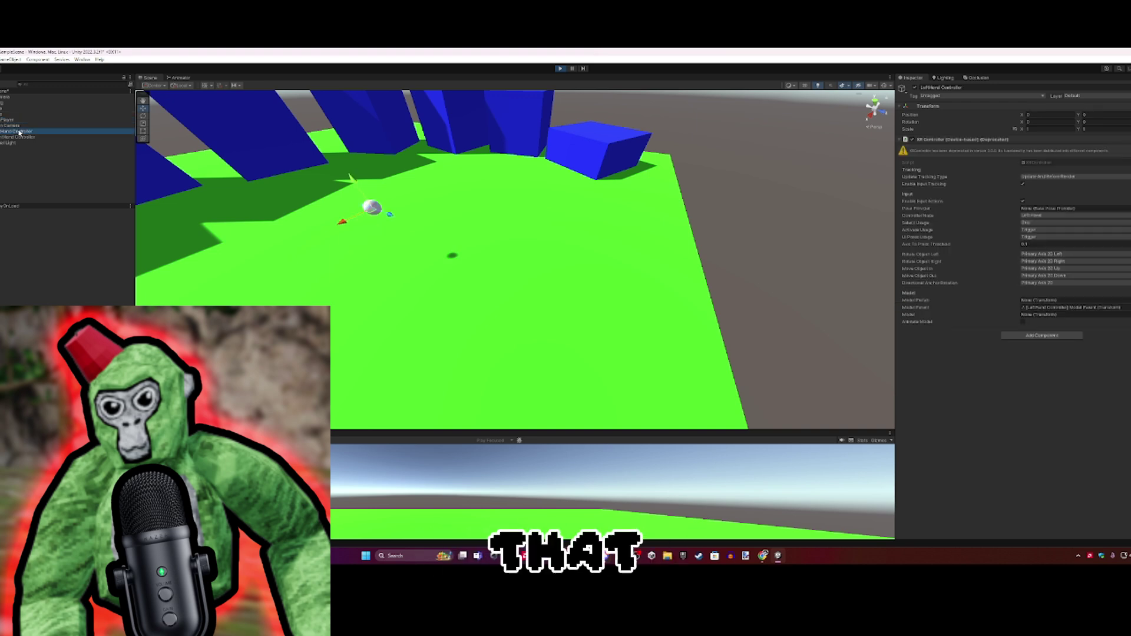
{"action": "left_click", "coordinate": [17, 136]}
{"action": "left_click", "coordinate": [17, 132]}
{"action": "left_click", "coordinate": [17, 136]}
{"action": "right_click_drag", "start_coordinate": [489, 183], "coordinate": [421, 210]}
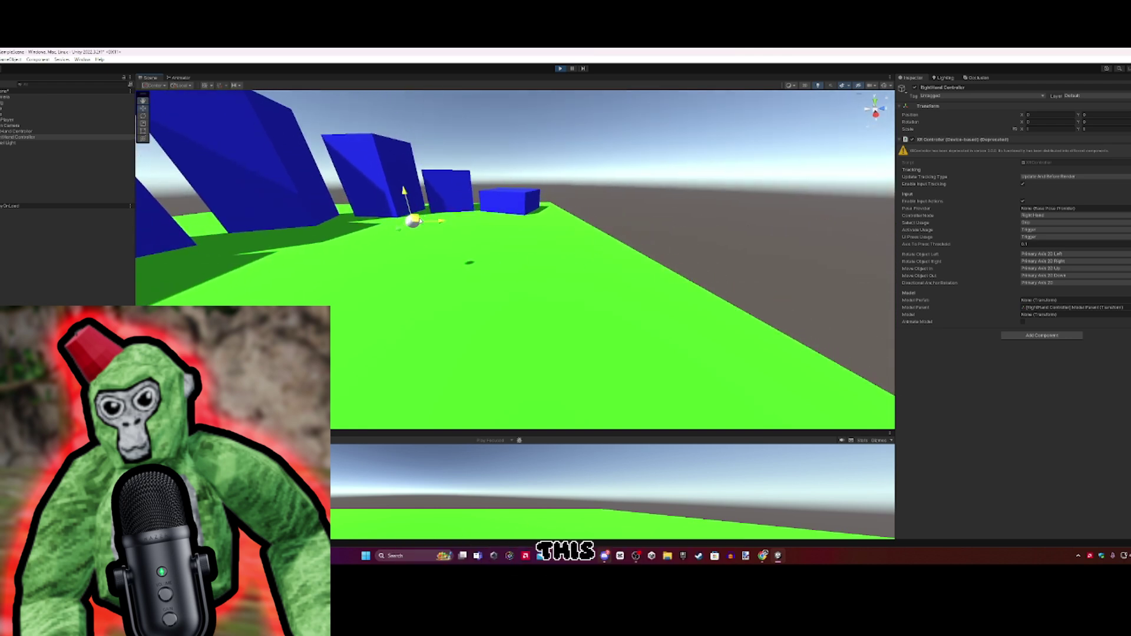
{"action": "left_click_drag", "start_coordinate": [422, 220], "coordinate": [512, 241]}
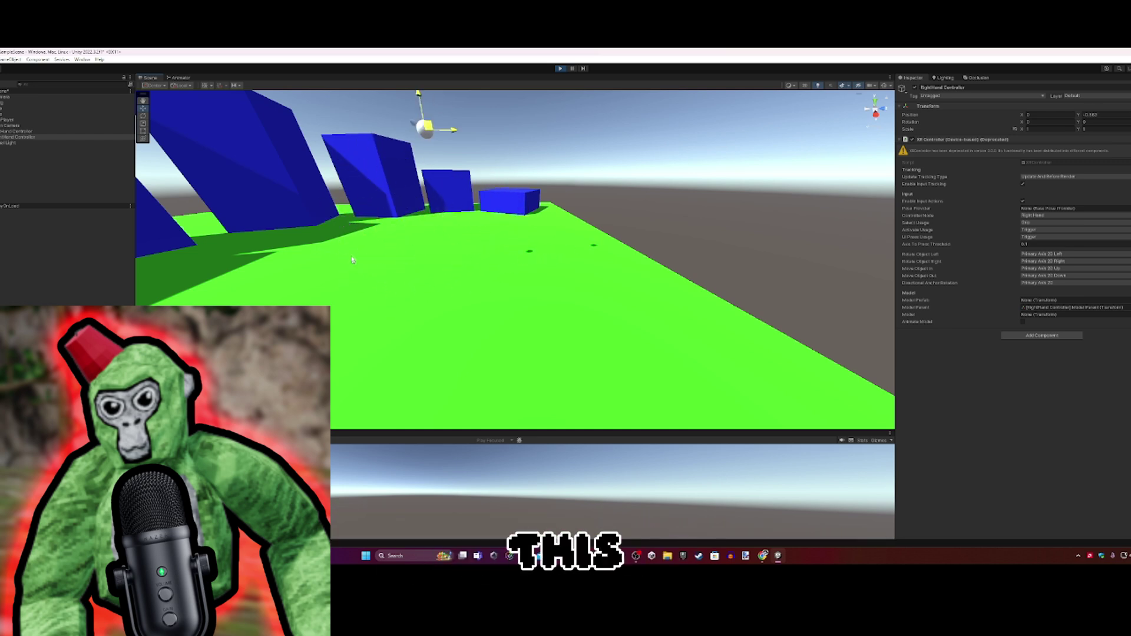
{"action": "left_click_drag", "start_coordinate": [332, 341], "coordinate": [475, 229]}
{"action": "right_click_drag", "start_coordinate": [549, 255], "coordinate": [448, 249]}
{"action": "left_click_drag", "start_coordinate": [421, 247], "coordinate": [577, 153]}
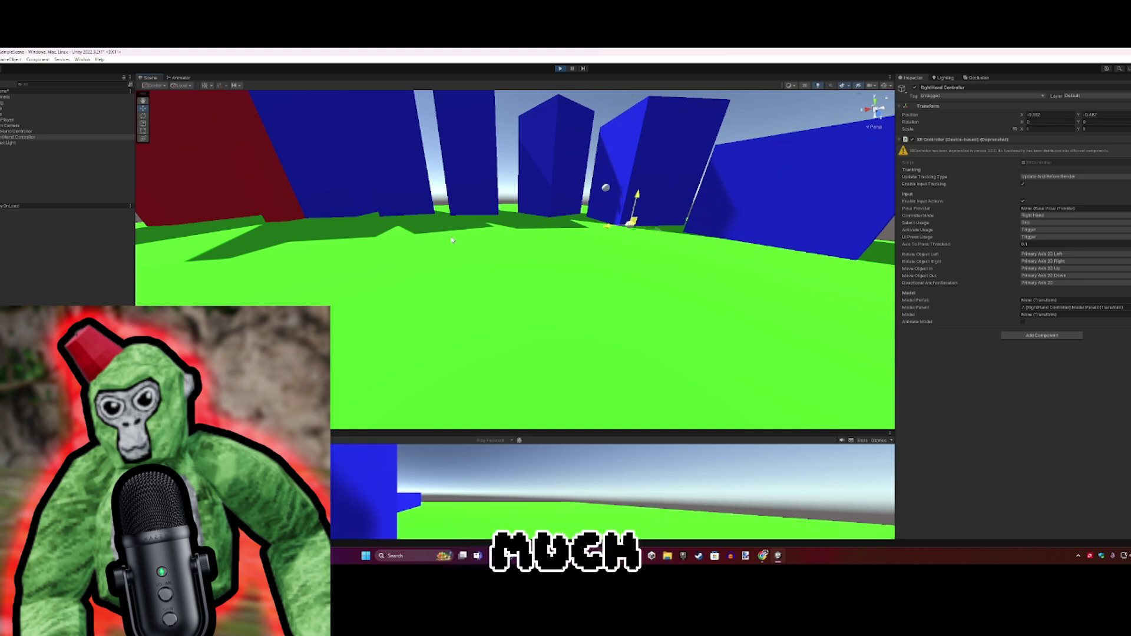
Test the right hand once more against the green ground, clear the selection and stop Play mode.
{"action": "right_click_drag", "start_coordinate": [416, 221], "coordinate": [496, 294]}
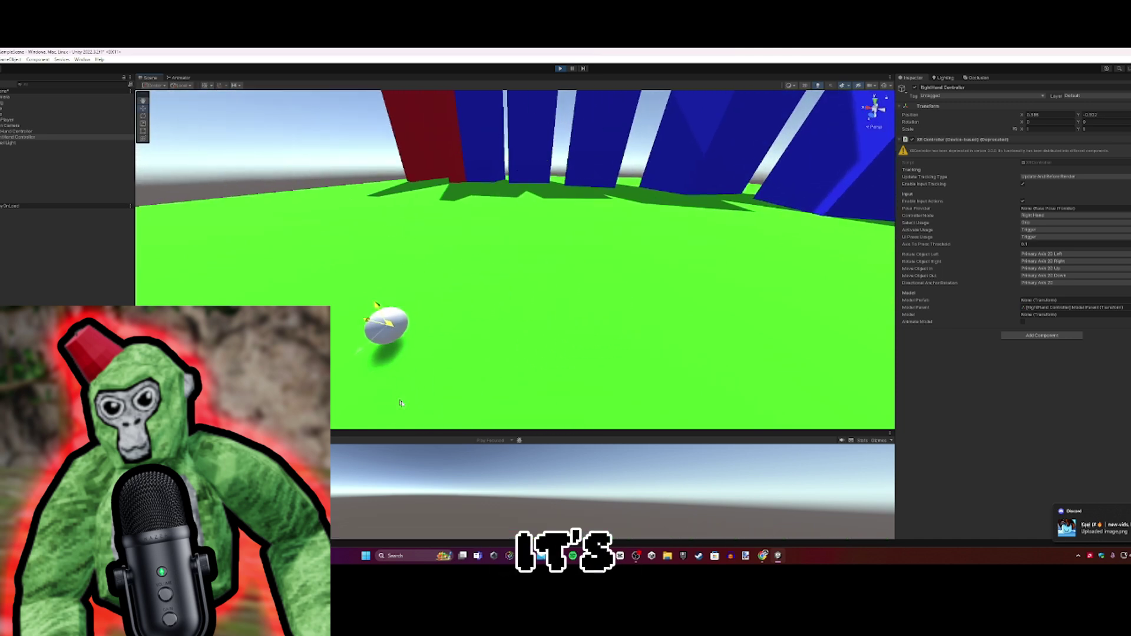
{"action": "right_click_drag", "start_coordinate": [490, 336], "coordinate": [510, 277]}
{"action": "mouse_move", "coordinate": [511, 277]}
{"action": "left_mouse_down"}
{"action": "mouse_move", "coordinate": [496, 276]}
{"action": "mouse_move", "coordinate": [523, 269]}
{"action": "left_mouse_up"}
{"action": "right_click_drag", "start_coordinate": [525, 230], "coordinate": [559, 176]}
{"action": "left_click", "coordinate": [662, 274]}
{"action": "left_click", "coordinate": [558, 69]}
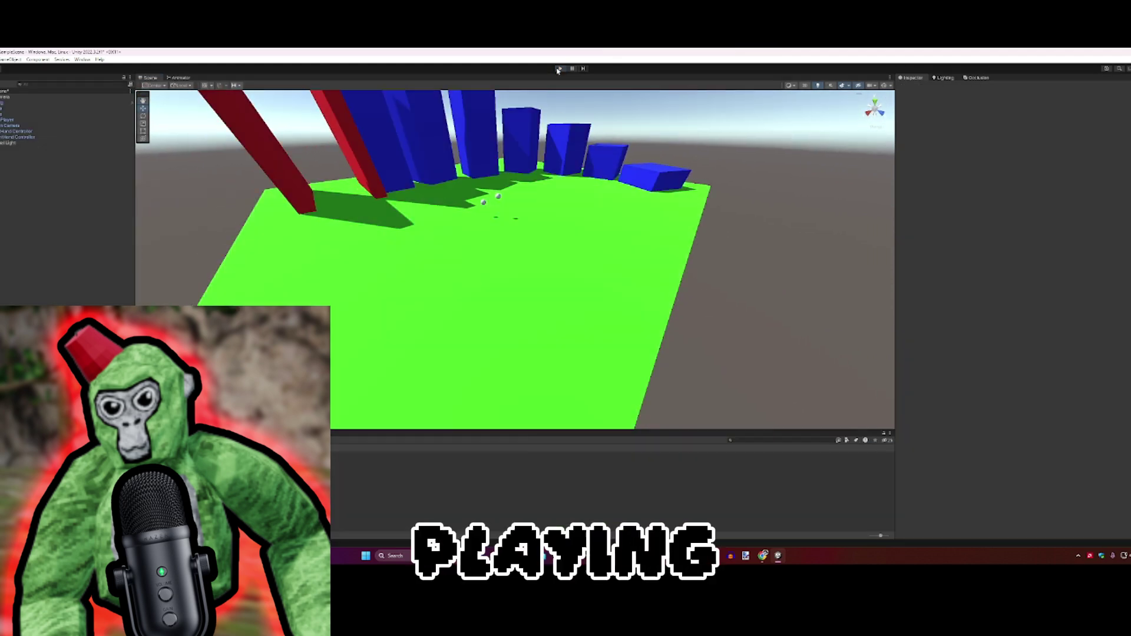
Run the scene again, delete the Gorilla Rig during Play mode, and stop the run.
{"action": "right_click_drag", "start_coordinate": [589, 318], "coordinate": [581, 288]}
{"action": "key", "text": "w"}
{"action": "left_click", "coordinate": [577, 275]}
{"action": "key", "text": "s"}
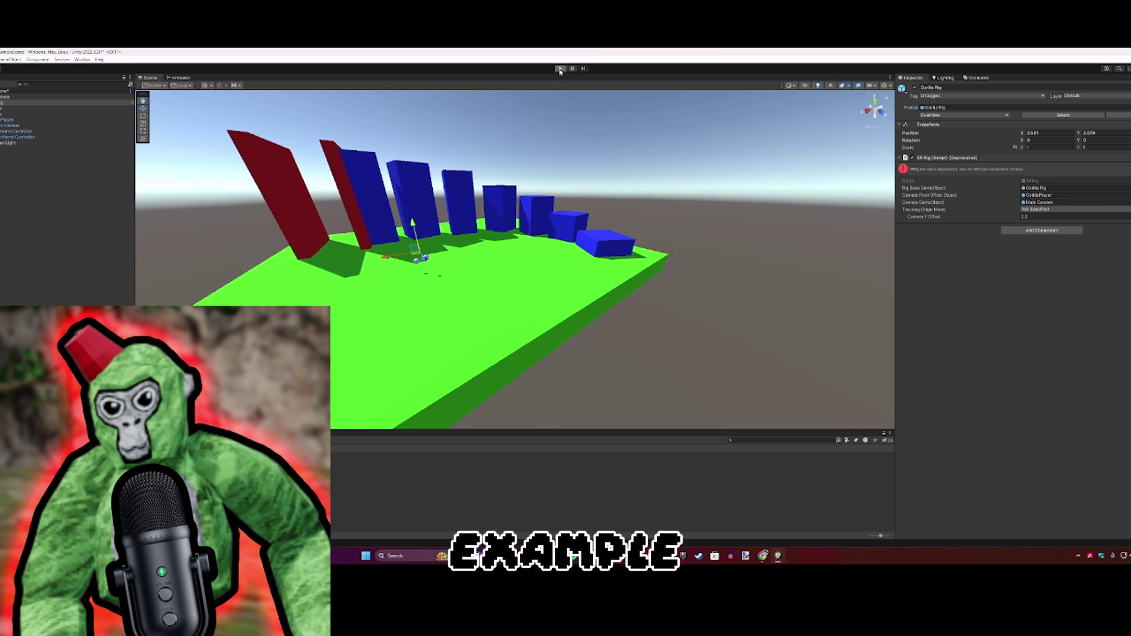
{"action": "left_click", "coordinate": [560, 69]}
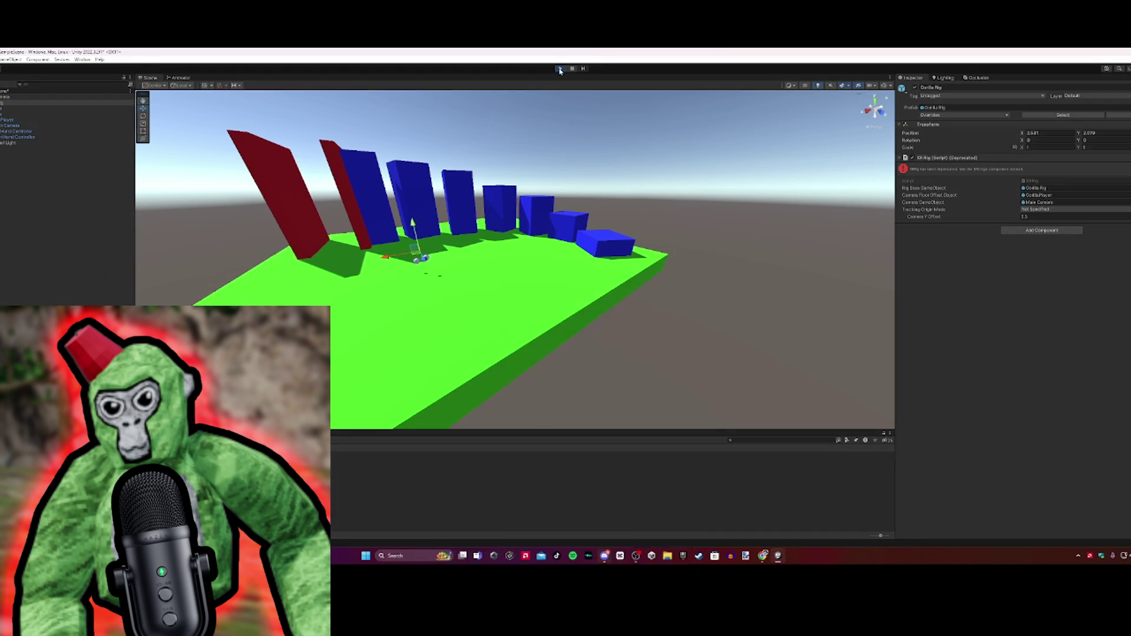
{"action": "key", "text": "w"}
{"action": "right_click_drag", "start_coordinate": [457, 251], "coordinate": [423, 230]}
{"action": "left_click", "coordinate": [69, 276]}
{"action": "left_click", "coordinate": [5, 102]}
{"action": "key", "text": "Delete"}
{"action": "right_click_drag", "start_coordinate": [477, 253], "coordinate": [484, 313]}
{"action": "key", "text": "s"}
{"action": "left_click", "coordinate": [557, 68]}
{"action": "key", "text": "w"}
{"action": "right_click_drag", "start_coordinate": [522, 236], "coordinate": [473, 213]}
{"action": "key", "text": "s"}
{"action": "key", "text": "a"}
{"action": "key", "text": "w"}
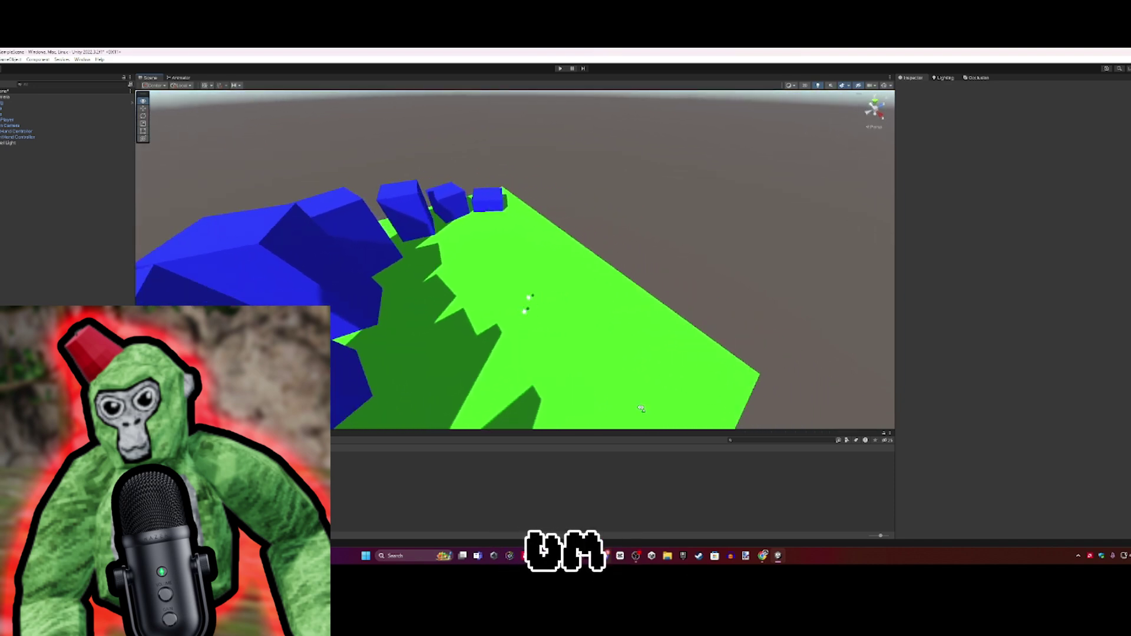
{"action": "scroll", "coordinate": [476, 390], "scroll_direction": "down", "scroll_amount": 5}
{"action": "left_click_drag", "start_coordinate": [620, 405], "coordinate": [475, 392], "text": "alt"}
{"action": "scroll", "coordinate": [475, 389], "scroll_direction": "up", "scroll_amount": 3}
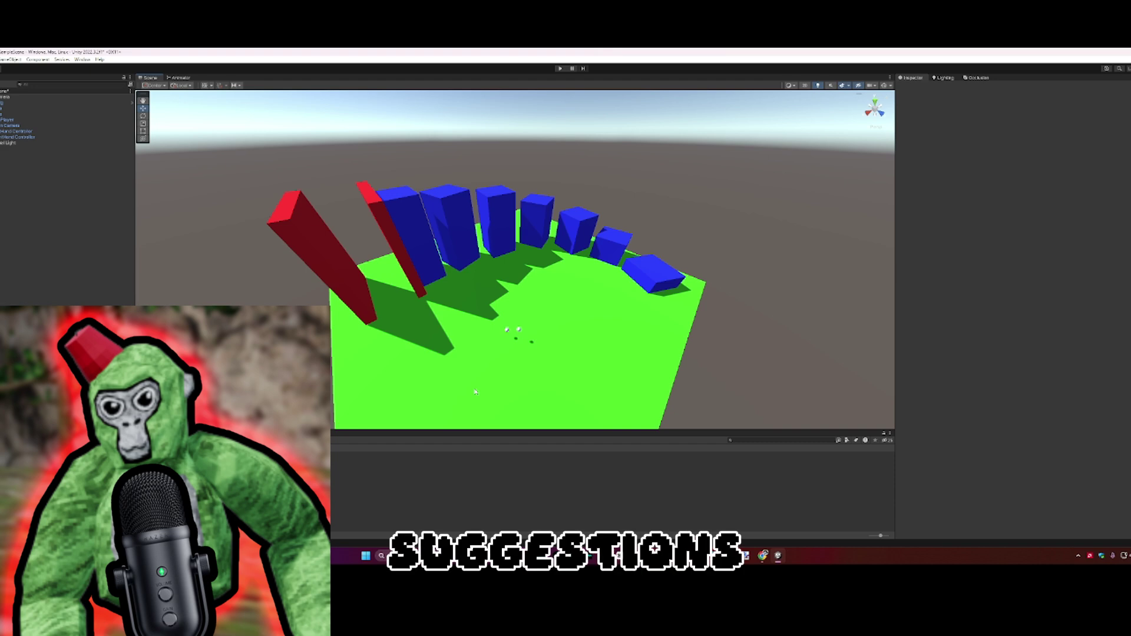